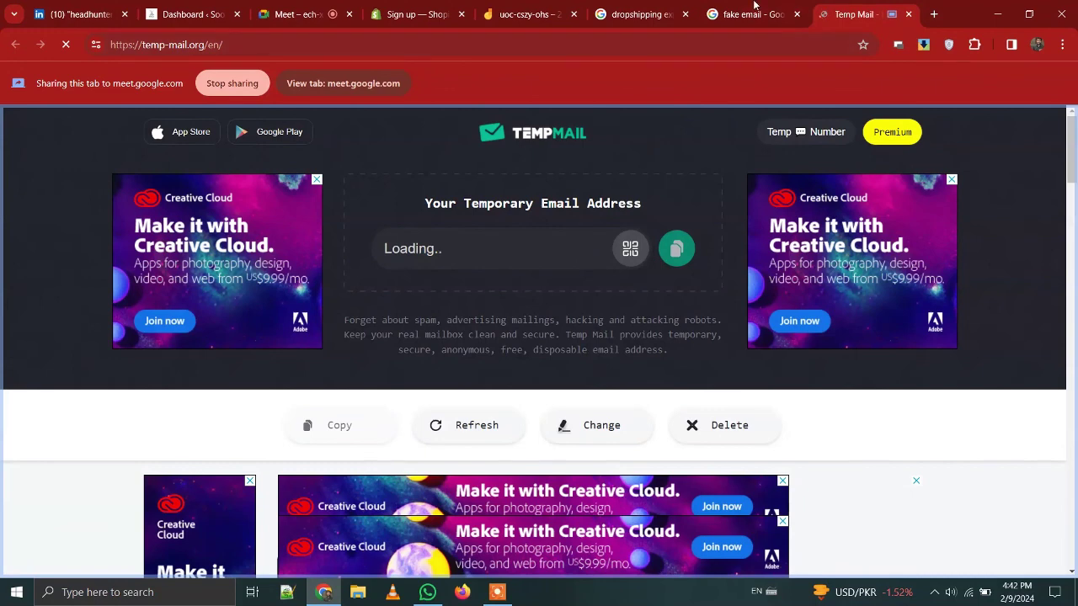
# Share the "fake email" Google results in the meeting and look through the listed temporary email services.
pyautogui.click(752, 12)
pyautogui.click(368, 92)
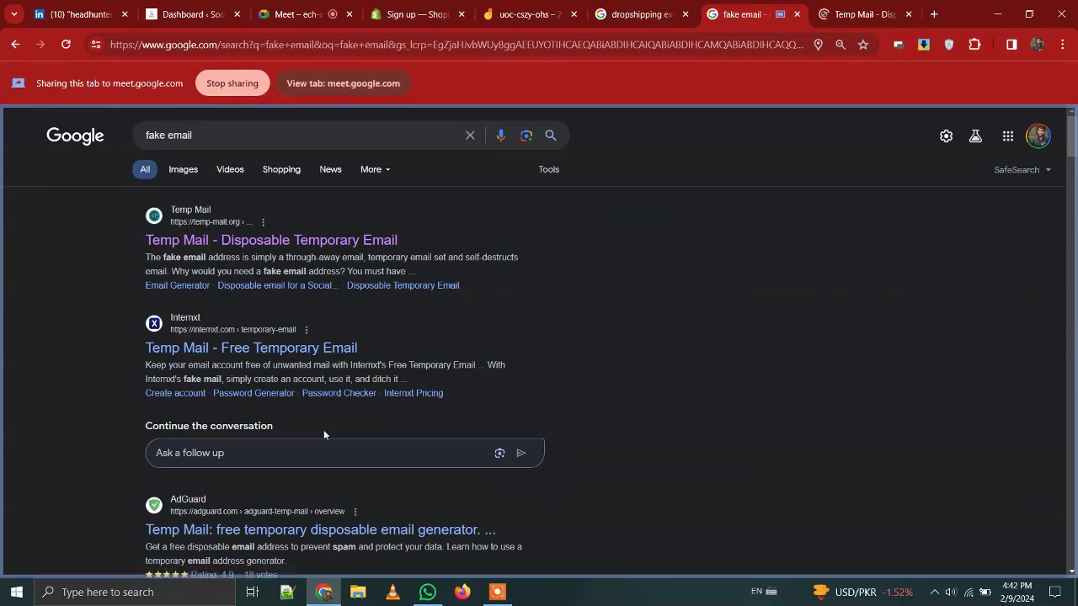
pyautogui.scroll(-2, 323, 431)
pyautogui.scroll(-1, 323, 435)
pyautogui.scroll(3, 323, 435)
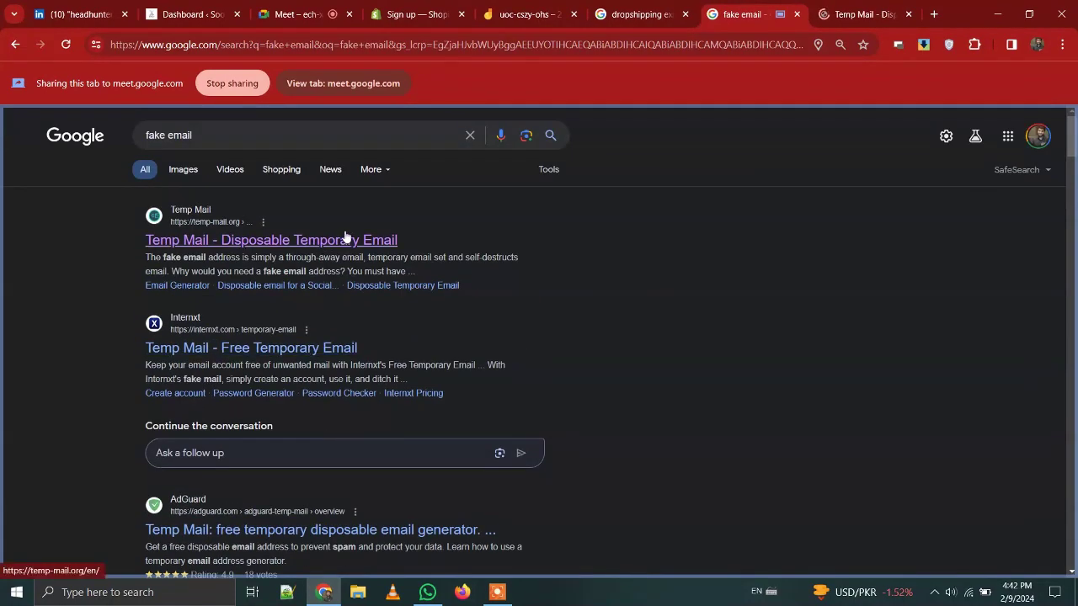
pyautogui.scroll(-8, 402, 339)
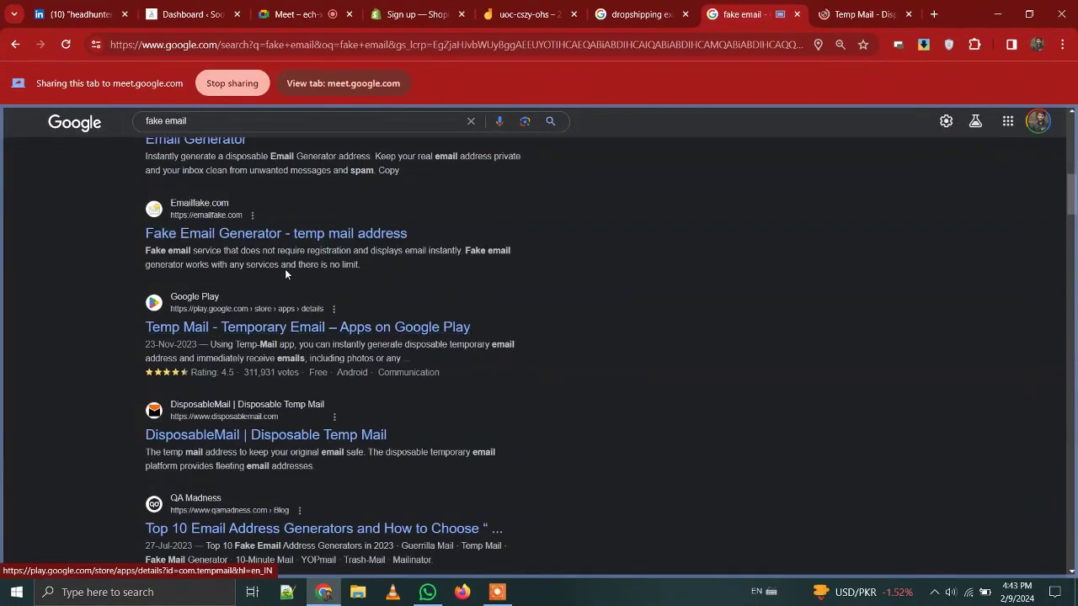
pyautogui.scroll(8, 284, 271)
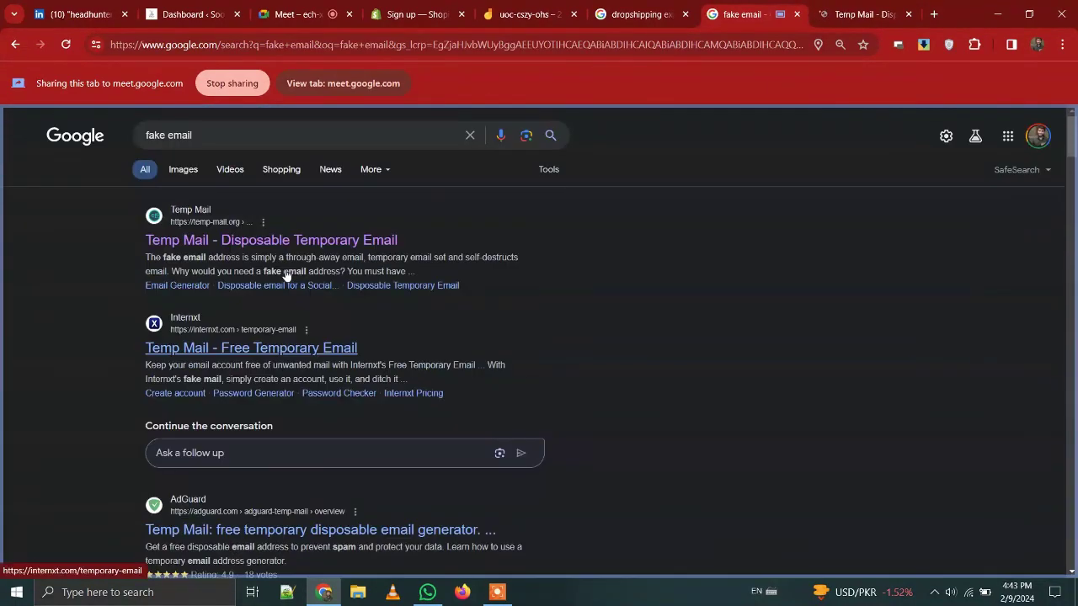
pyautogui.scroll(-4, 285, 271)
pyautogui.scroll(4, 285, 271)
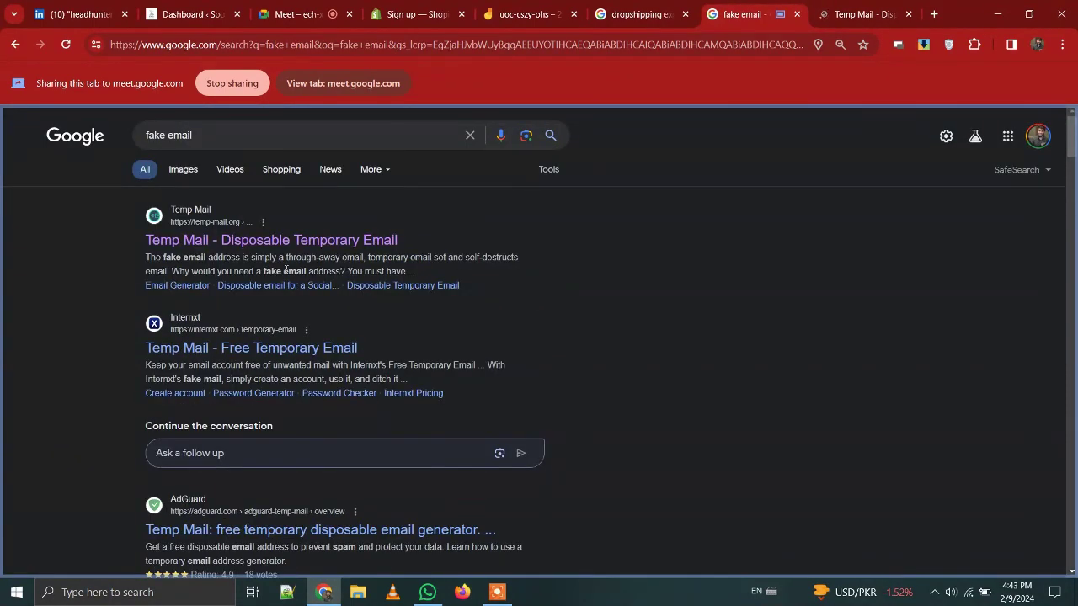
# Present the Temp Mail page in the meeting and copy the generated temporary email address.
pyautogui.click(846, 7)
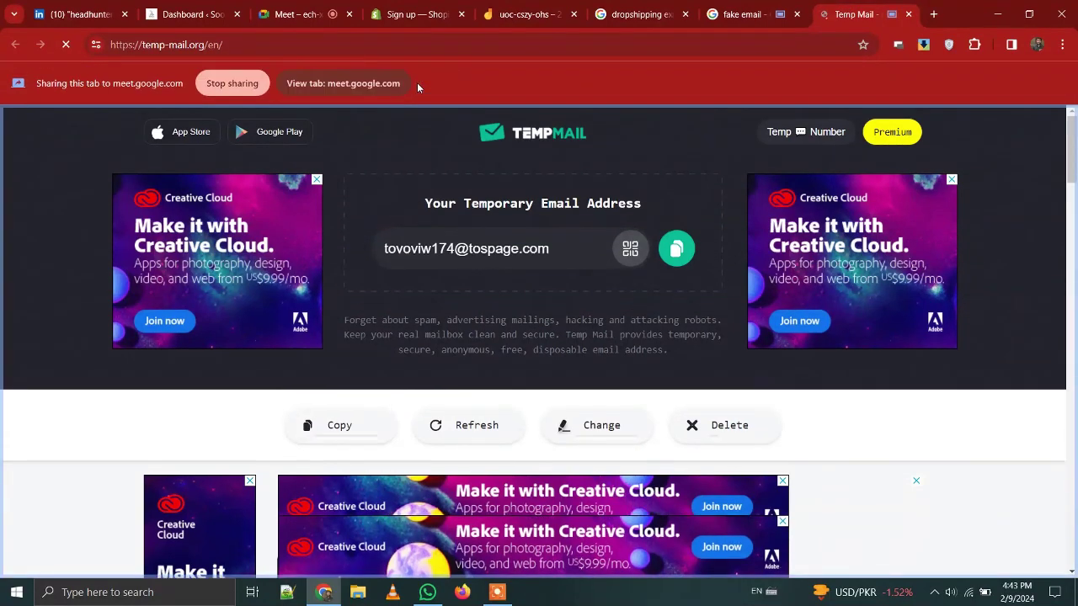
pyautogui.click(424, 256)
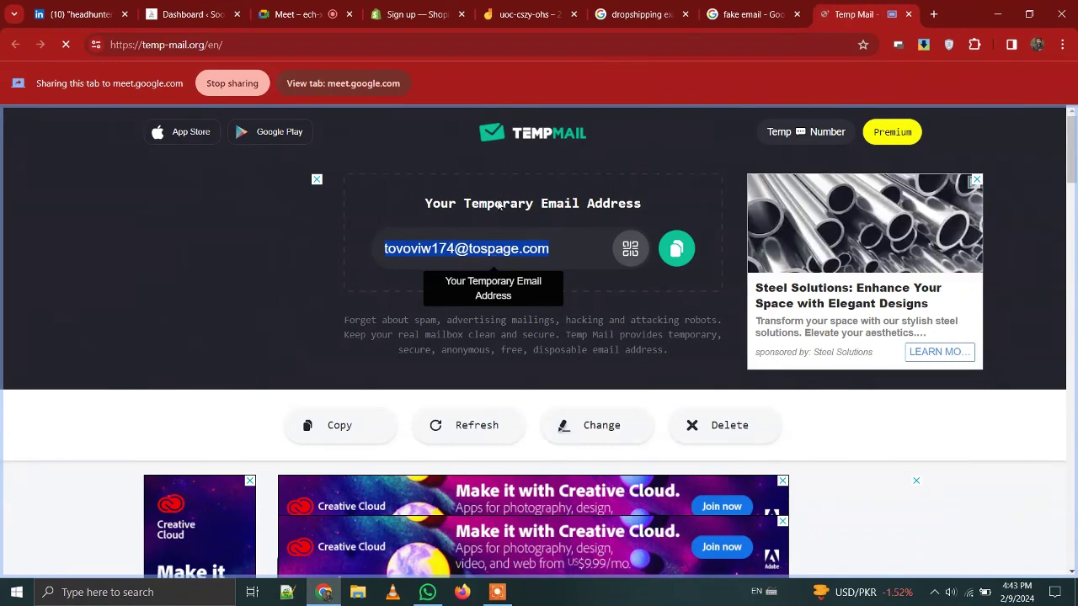
pyautogui.click(676, 250)
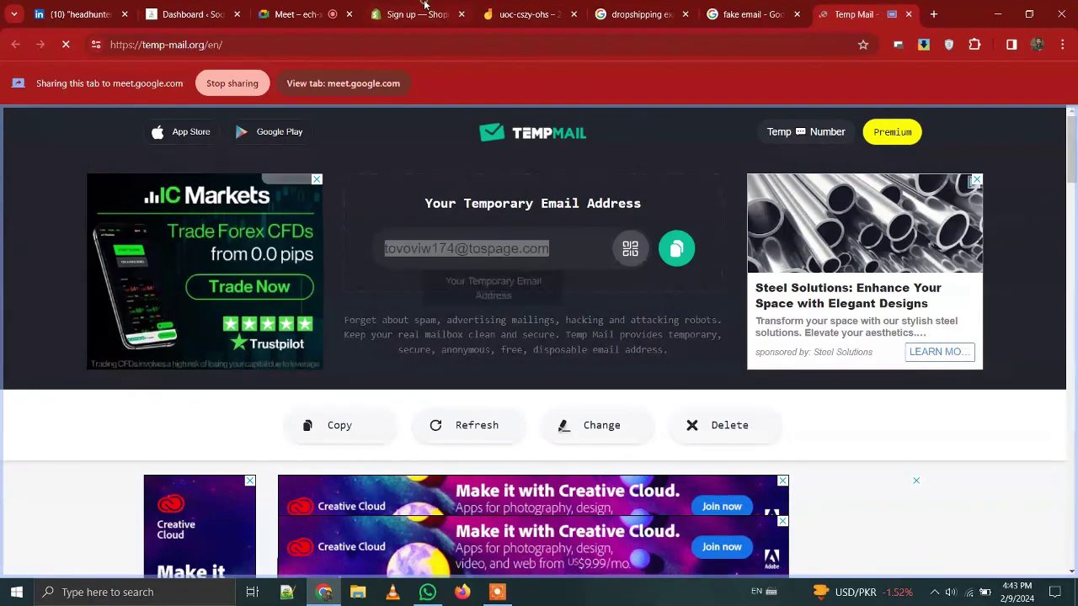
# Choose email sign-up on the Shopify account page and paste the temporary email address.
pyautogui.click(374, 10)
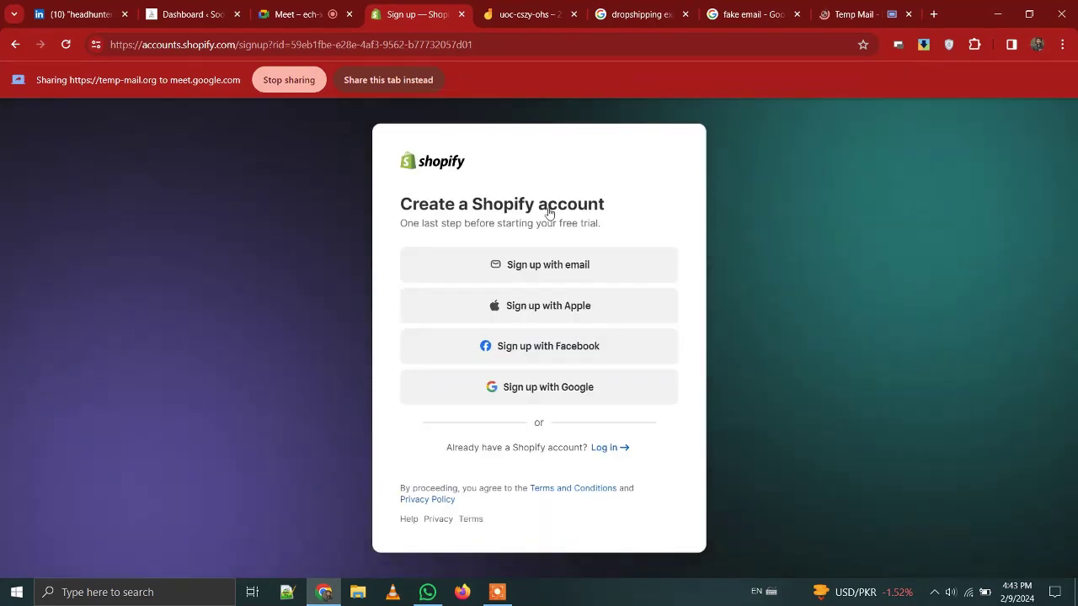
pyautogui.click(492, 260)
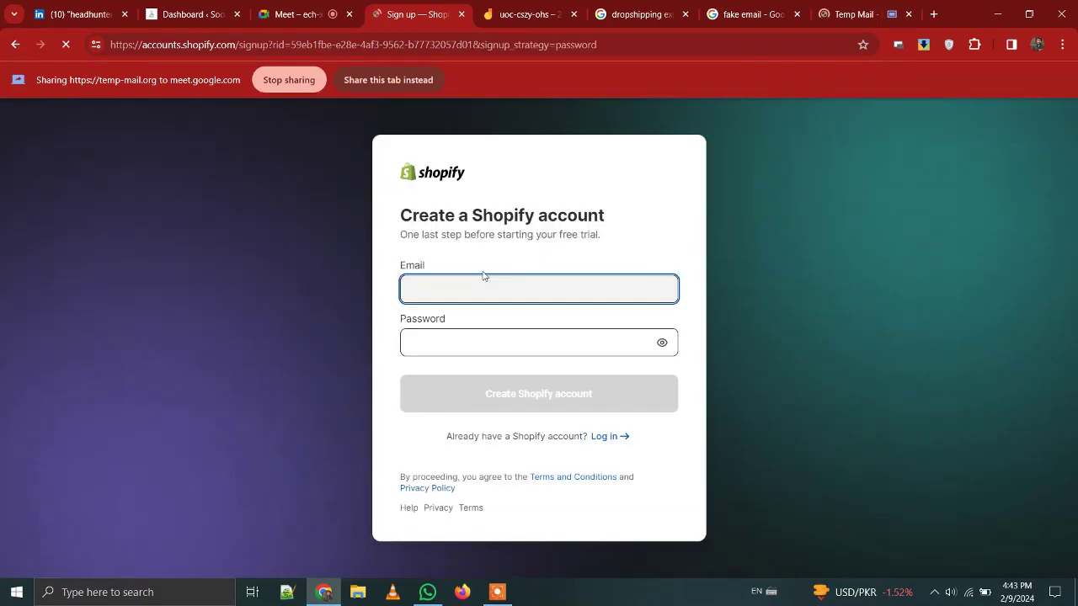
pyautogui.click(484, 269)
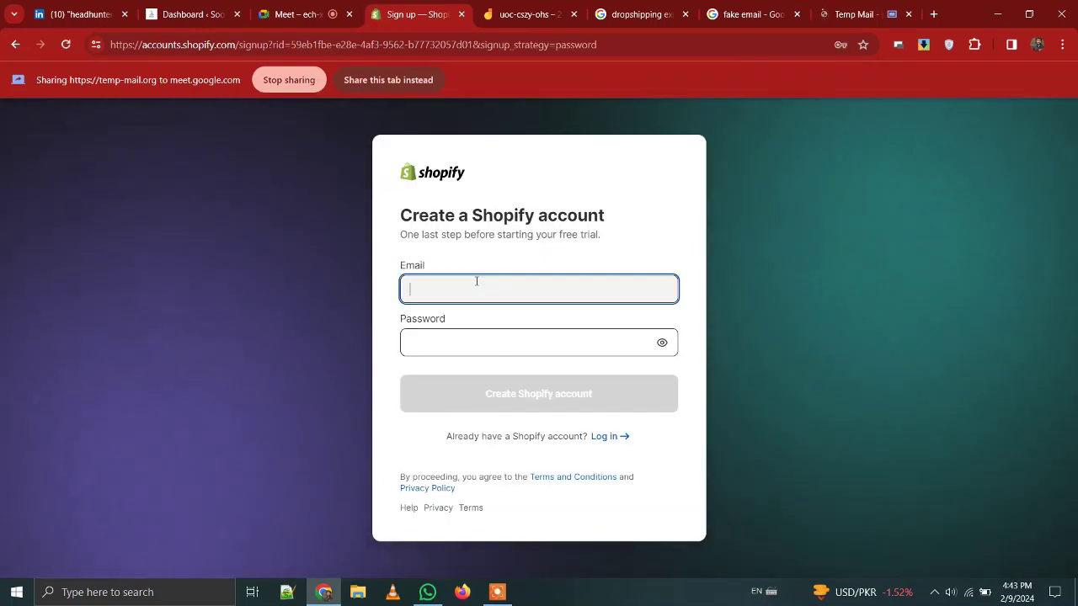
pyautogui.hotkey('ctrl', 'v')
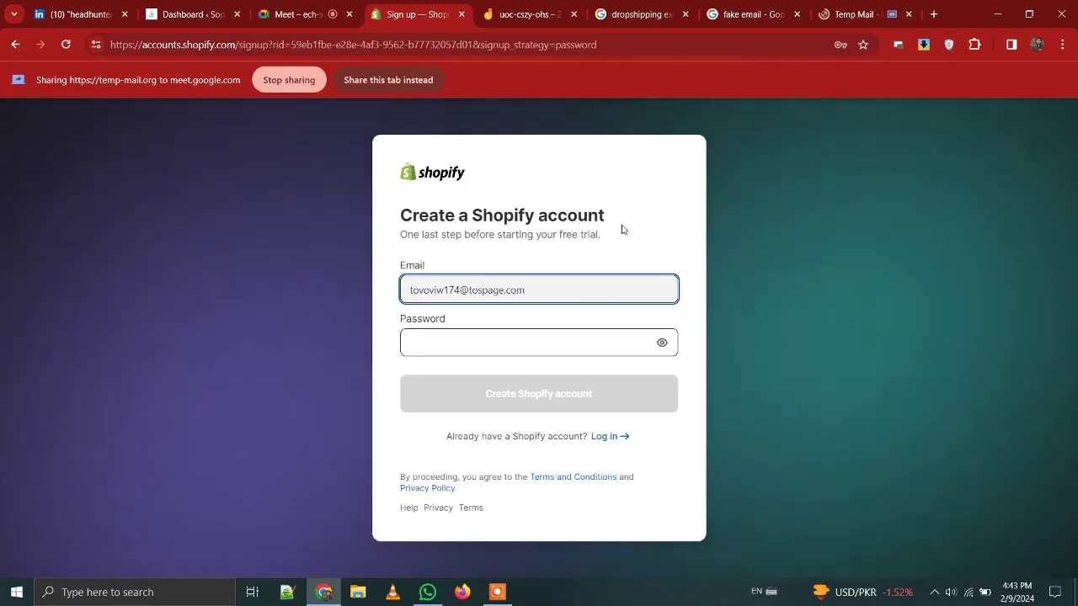
# Fill the Shopify account password with the browser's suggested strong password.
pyautogui.click(448, 350)
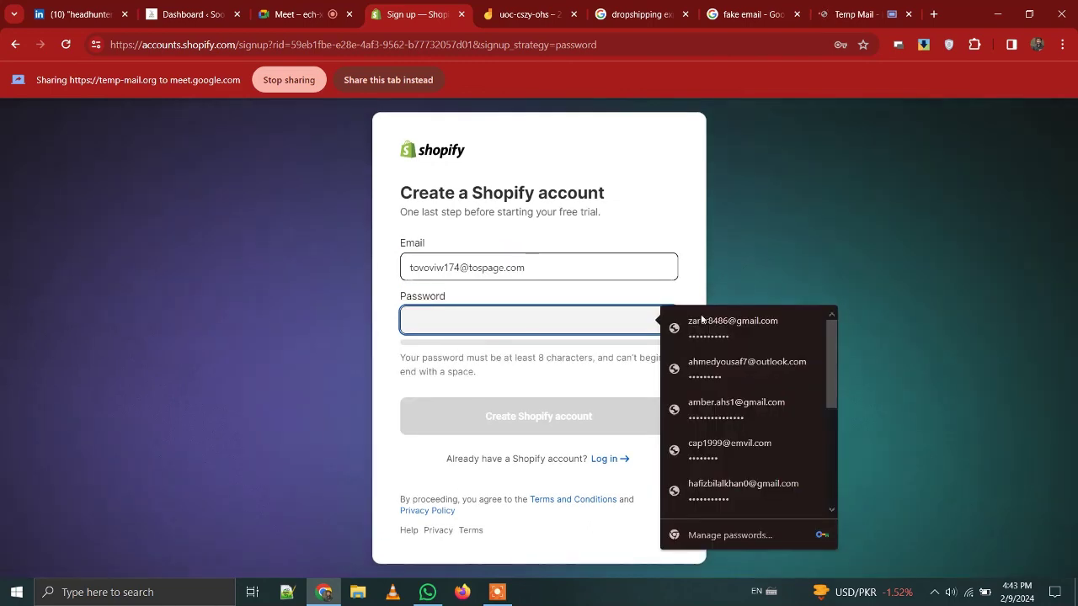
pyautogui.scroll(-1, 711, 505)
pyautogui.scroll(-3, 741, 462)
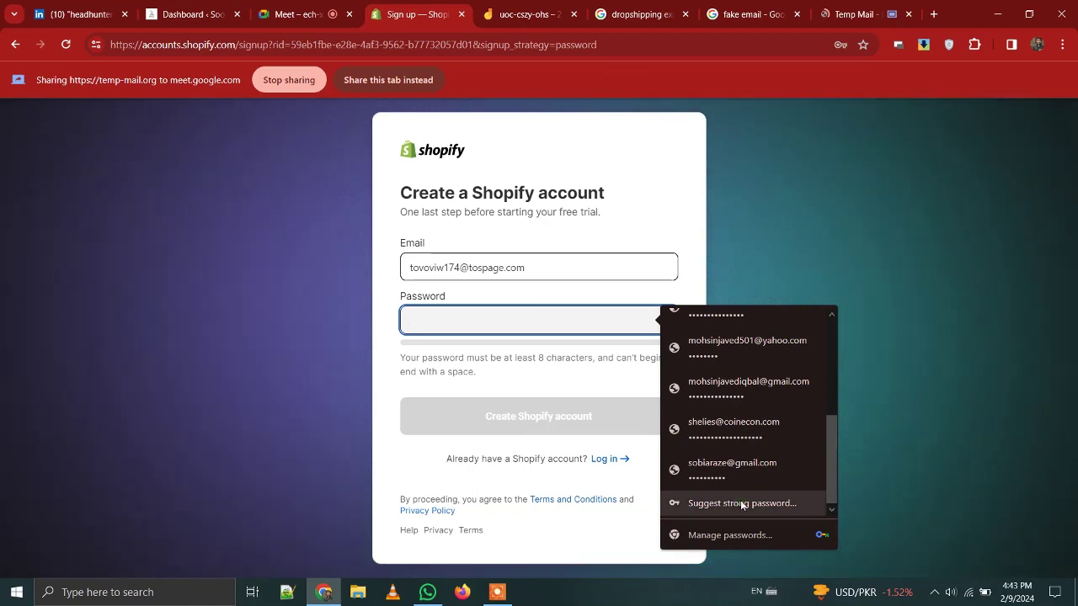
pyautogui.click(737, 503)
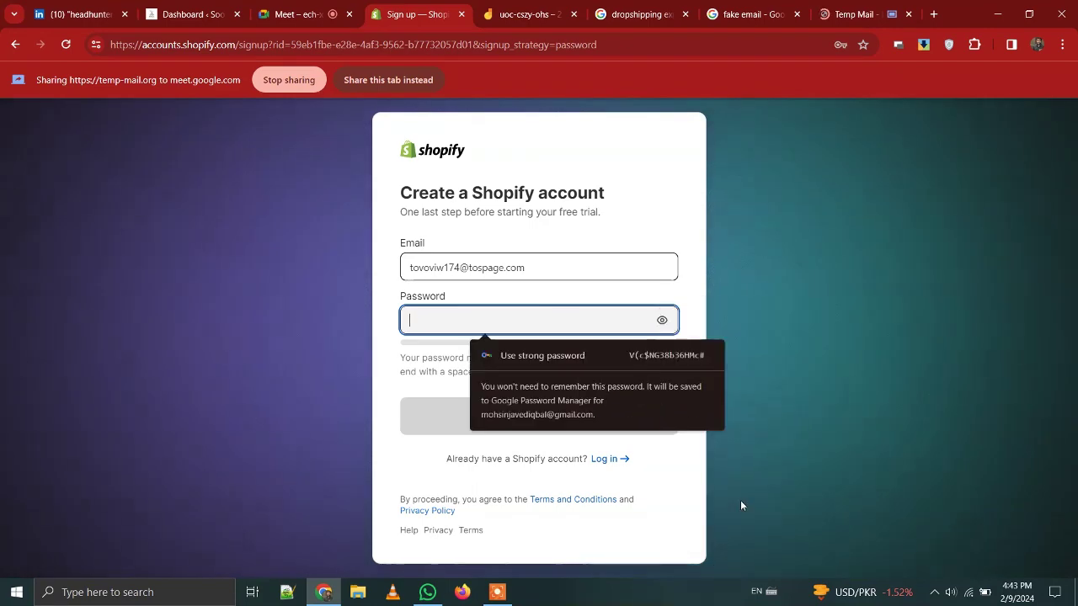
pyautogui.click(664, 356)
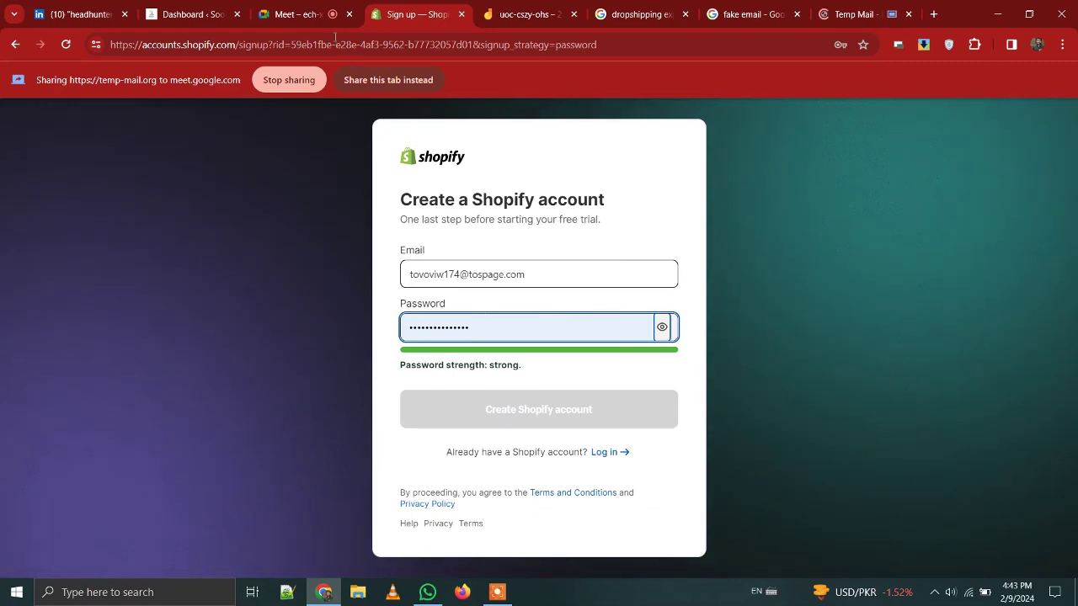
# Share the Shopify sign-up page in the meeting, then enter the temporary email address under email sign-up.
pyautogui.click(389, 79)
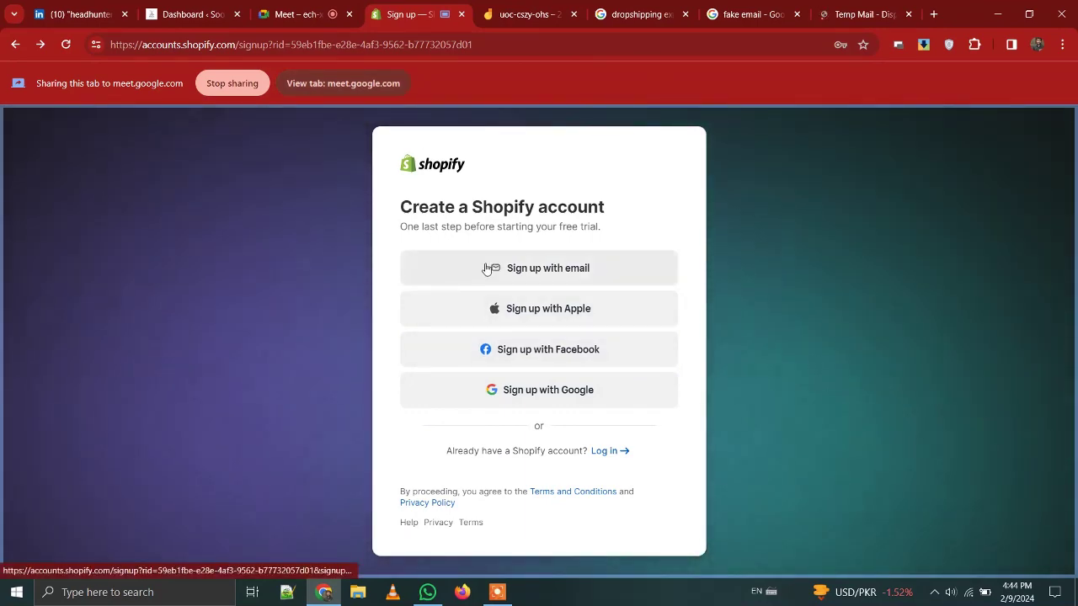
pyautogui.click(544, 265)
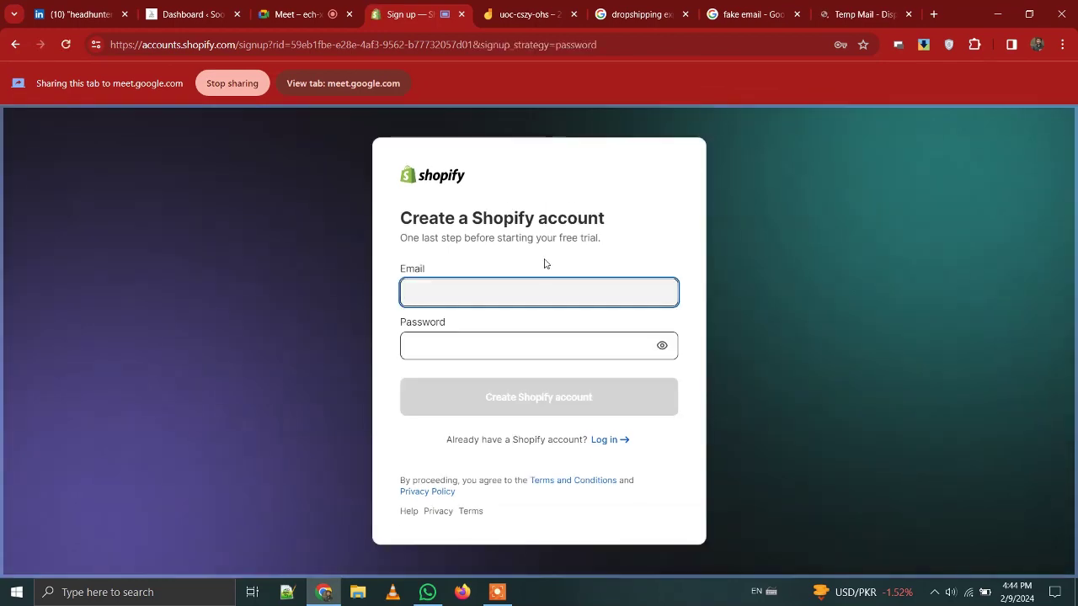
pyautogui.click(462, 302)
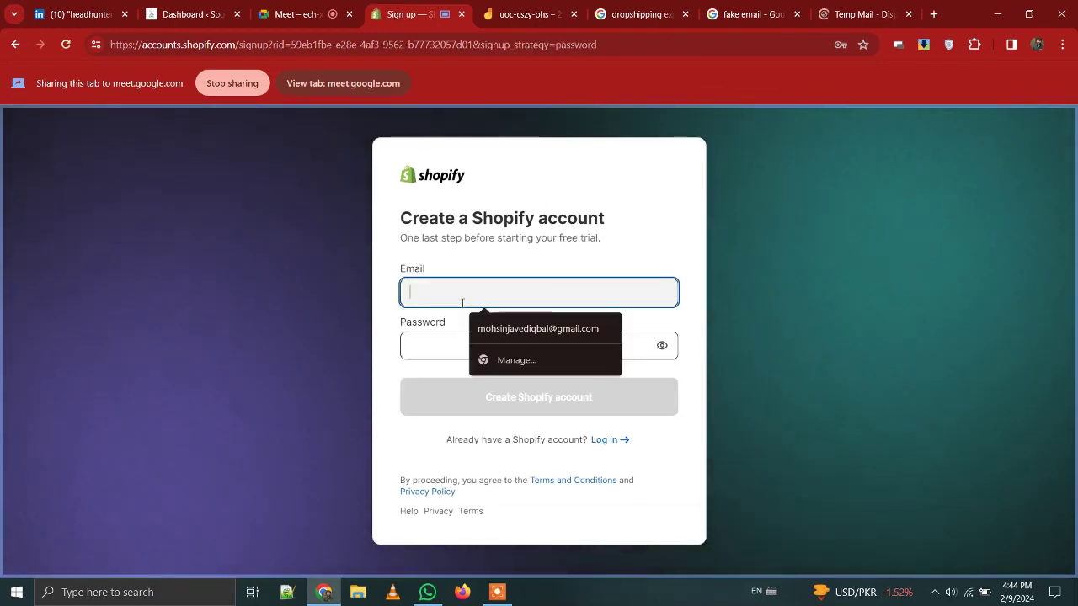
pyautogui.hotkey('ctrl', 'v')
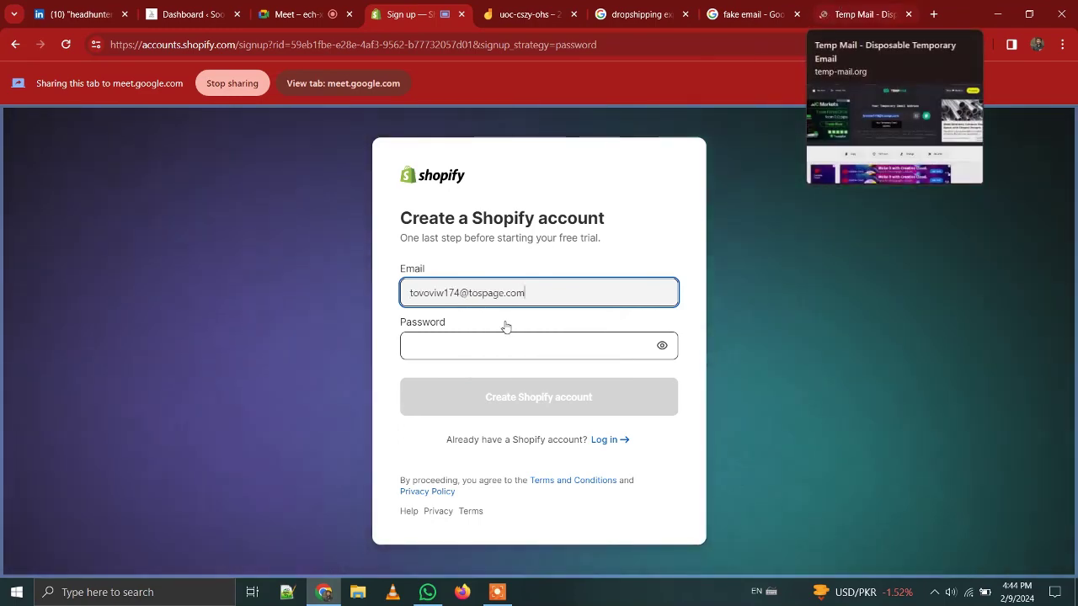
# Fill the password field of the shared Shopify sign-up form with a newly suggested strong password.
pyautogui.click(496, 347)
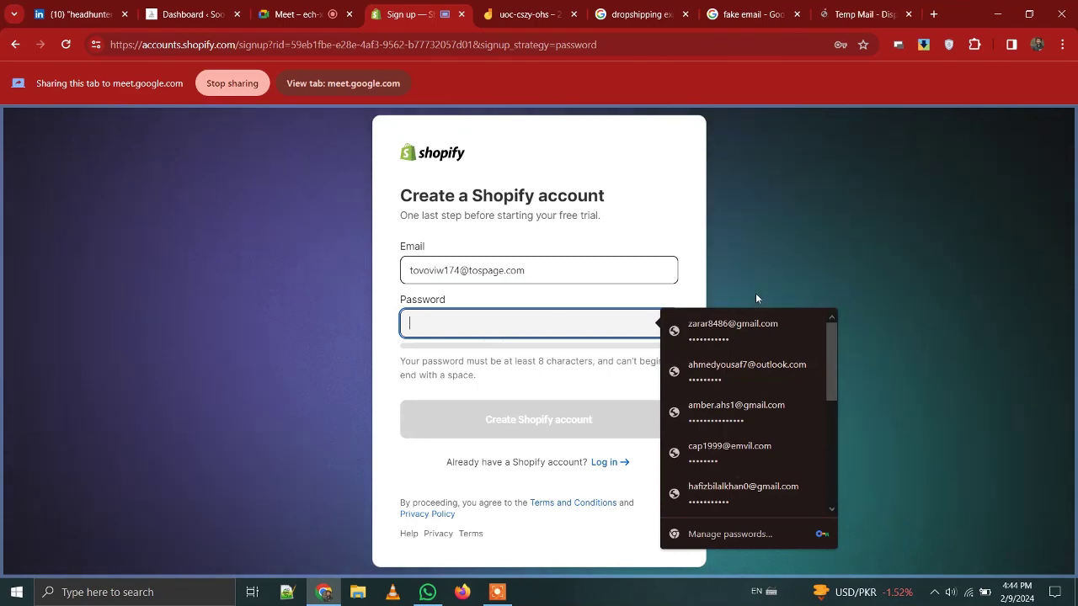
pyautogui.scroll(-3, 731, 459)
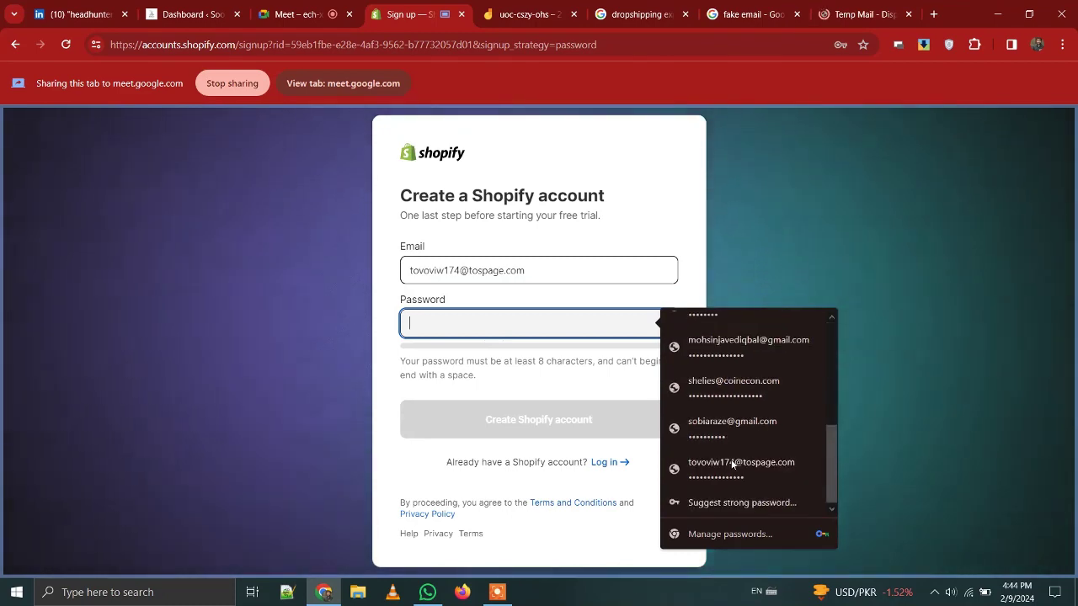
pyautogui.click(753, 502)
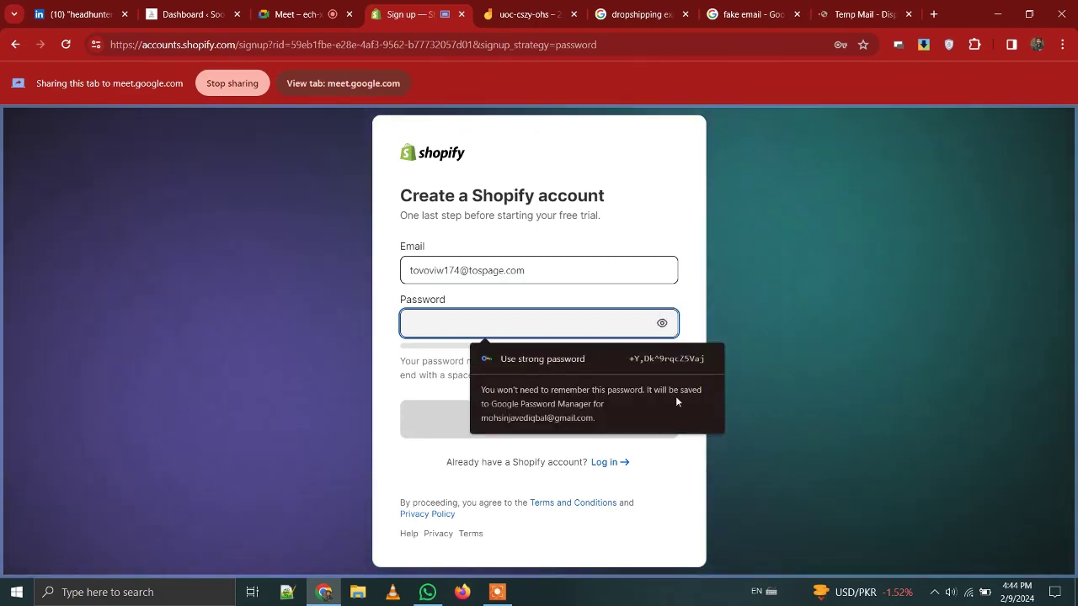
pyautogui.click(682, 368)
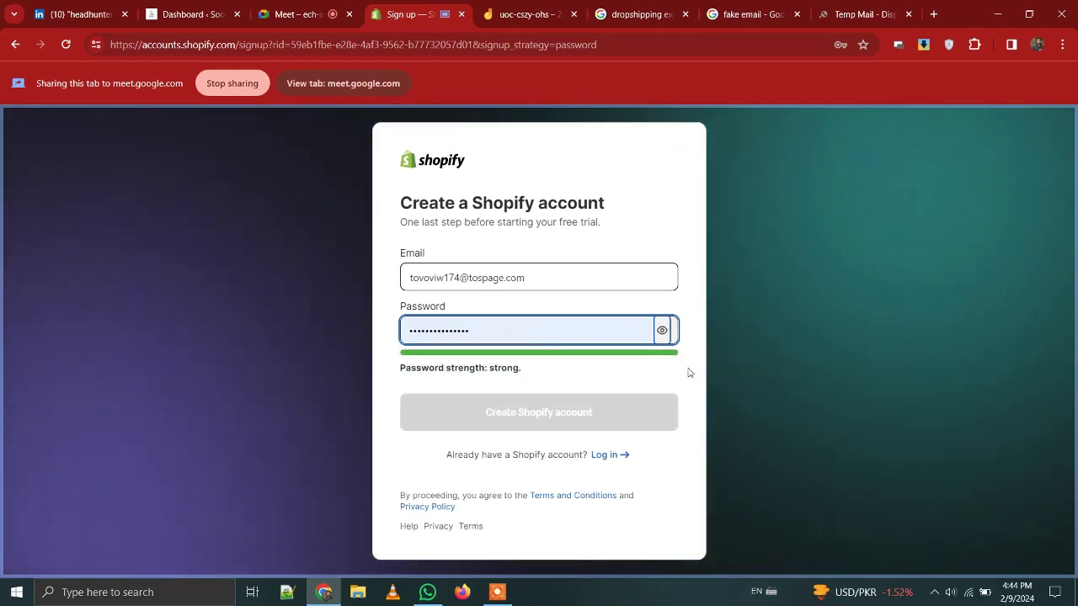
pyautogui.click(575, 427)
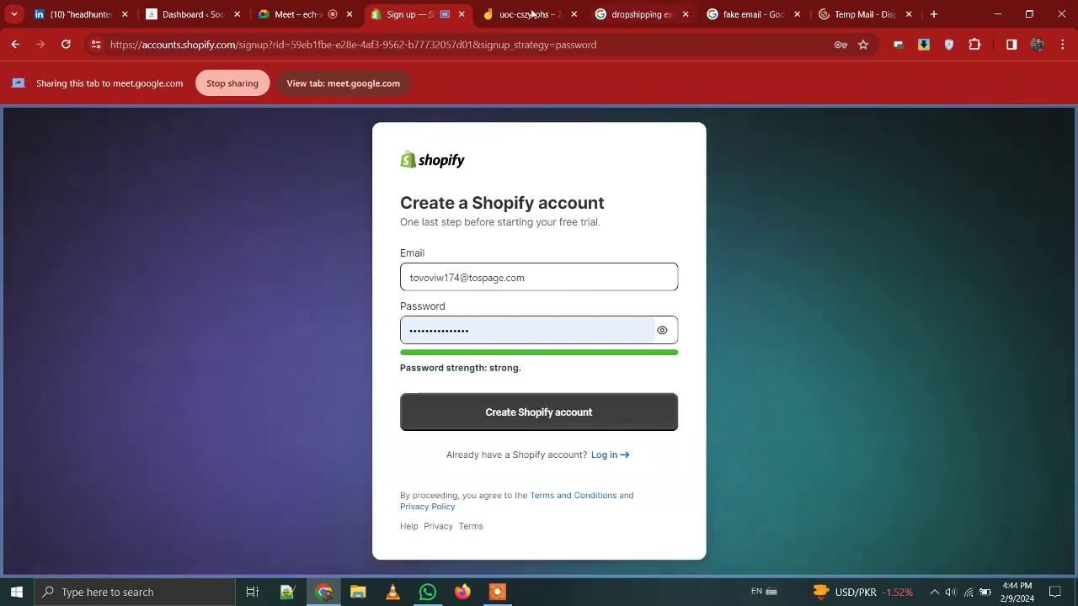
# Switch to the Google Meet call and admit the waiting participant.
pyautogui.click(313, 7)
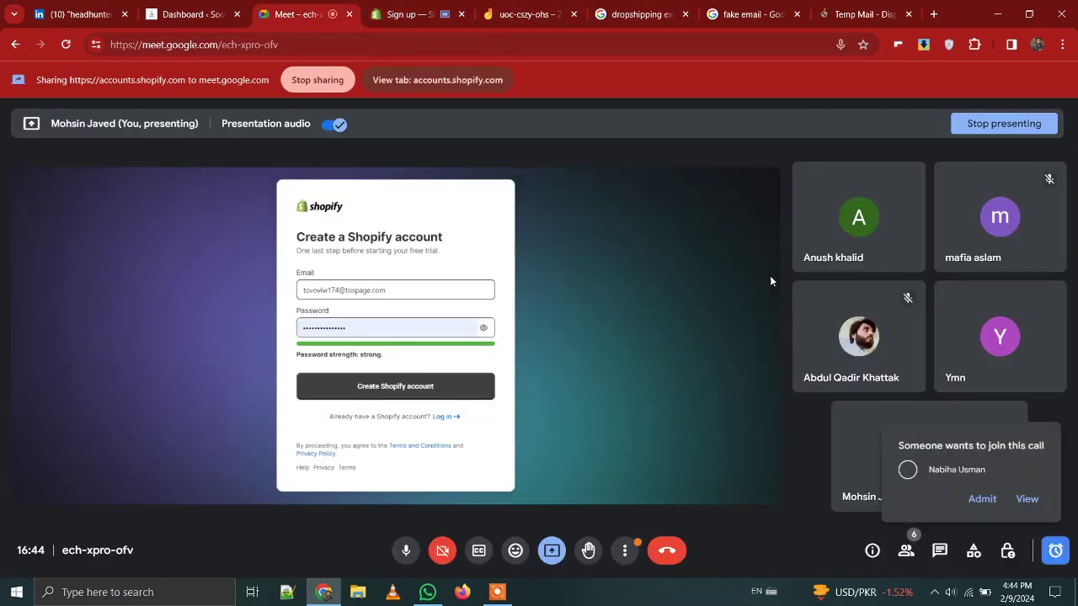
pyautogui.click(976, 507)
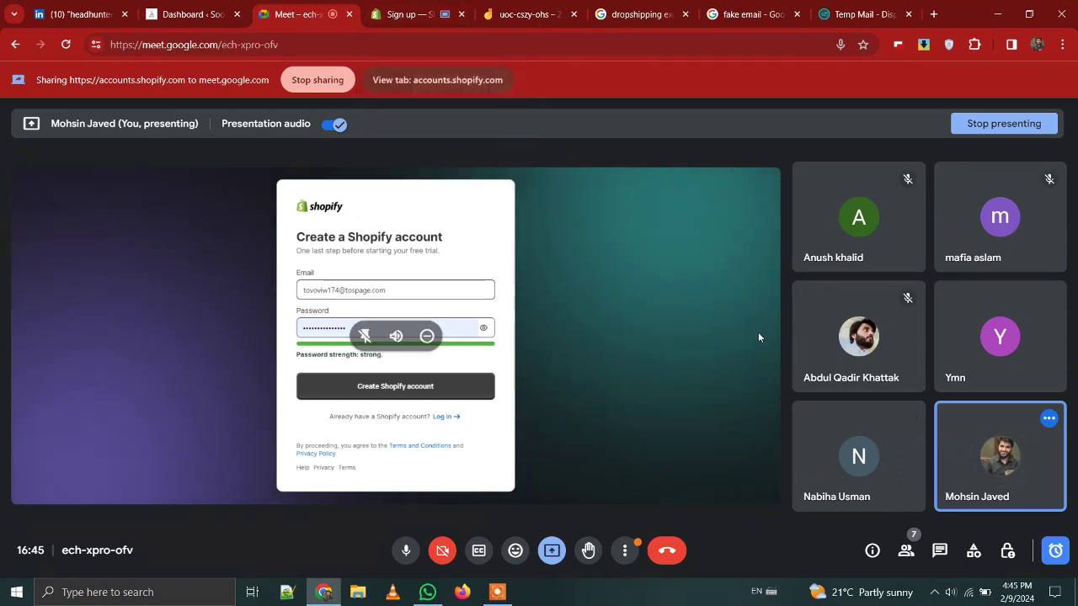
# Return to the Shopify sign-up form, create the account and update the saved password in the browser.
pyautogui.click(410, 15)
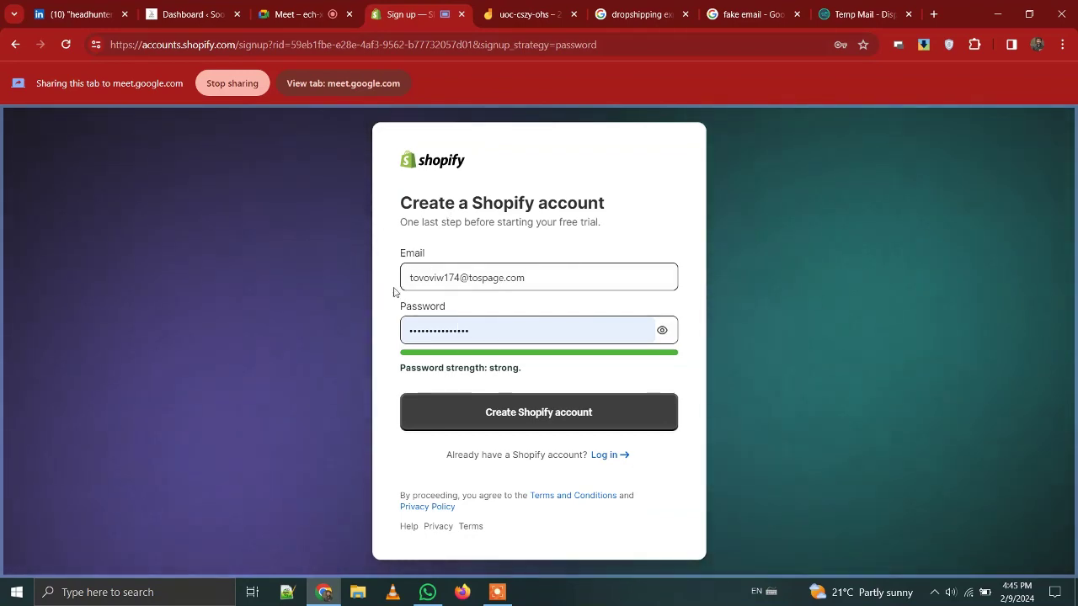
pyautogui.click(514, 407)
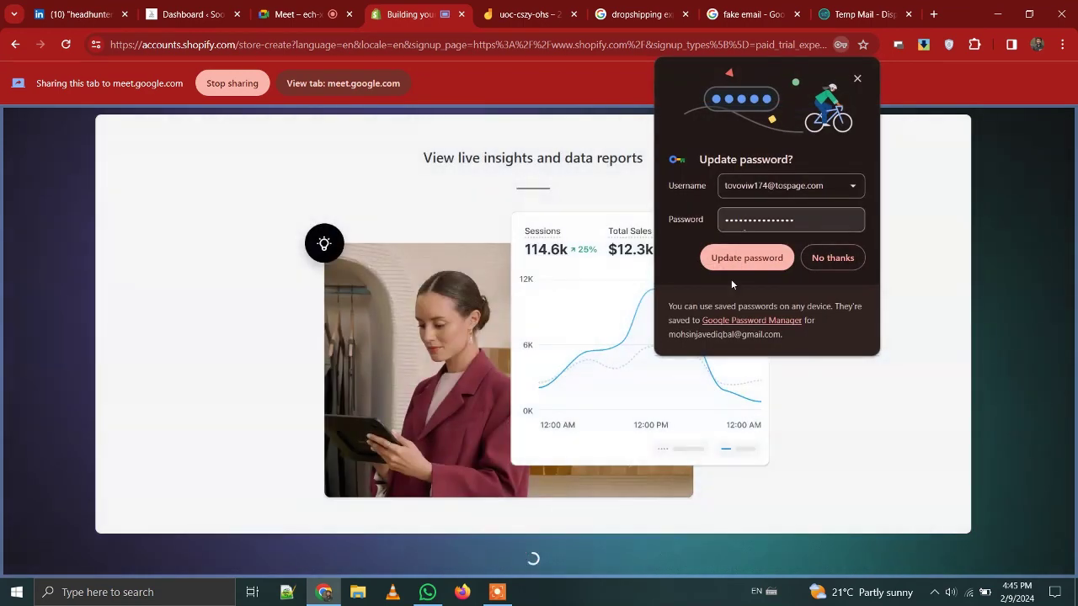
pyautogui.click(754, 261)
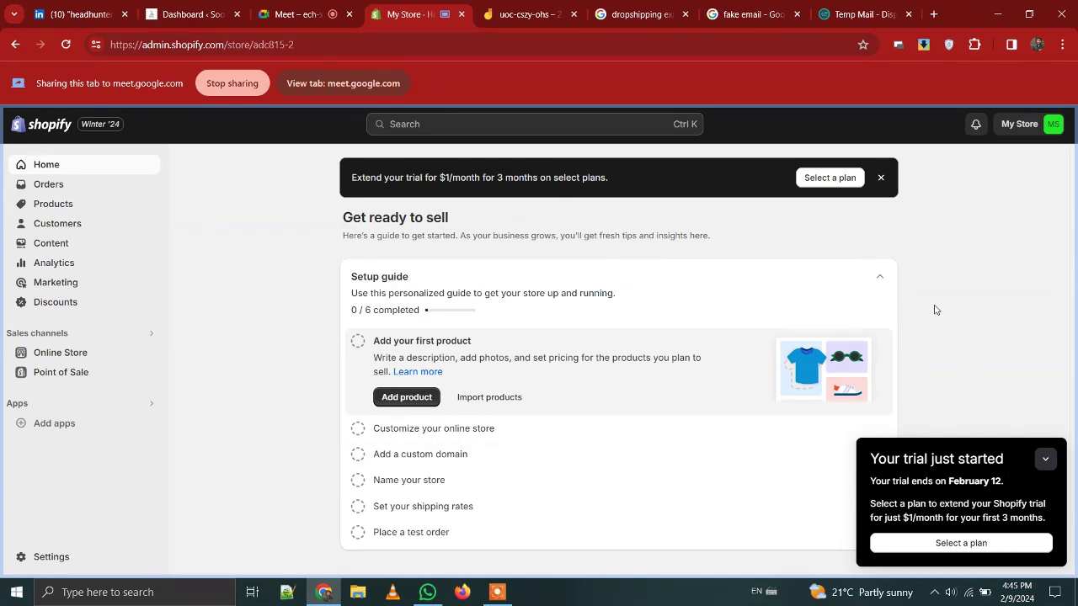
# Share the Temp Mail inbox in the meeting and open Shopify's "Confirm your email address" message.
pyautogui.click(872, 11)
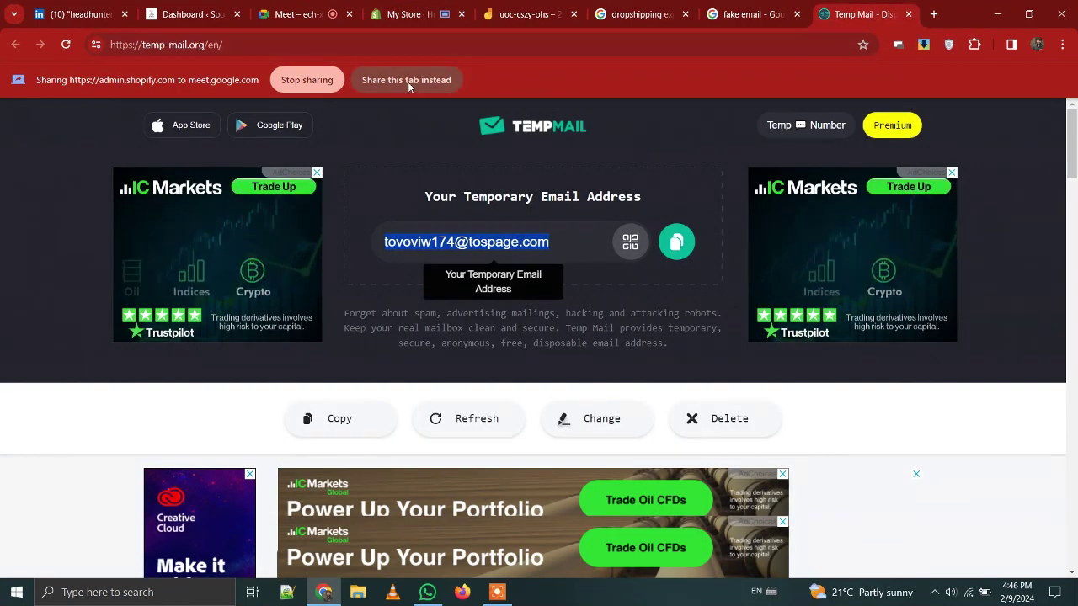
pyautogui.click(407, 80)
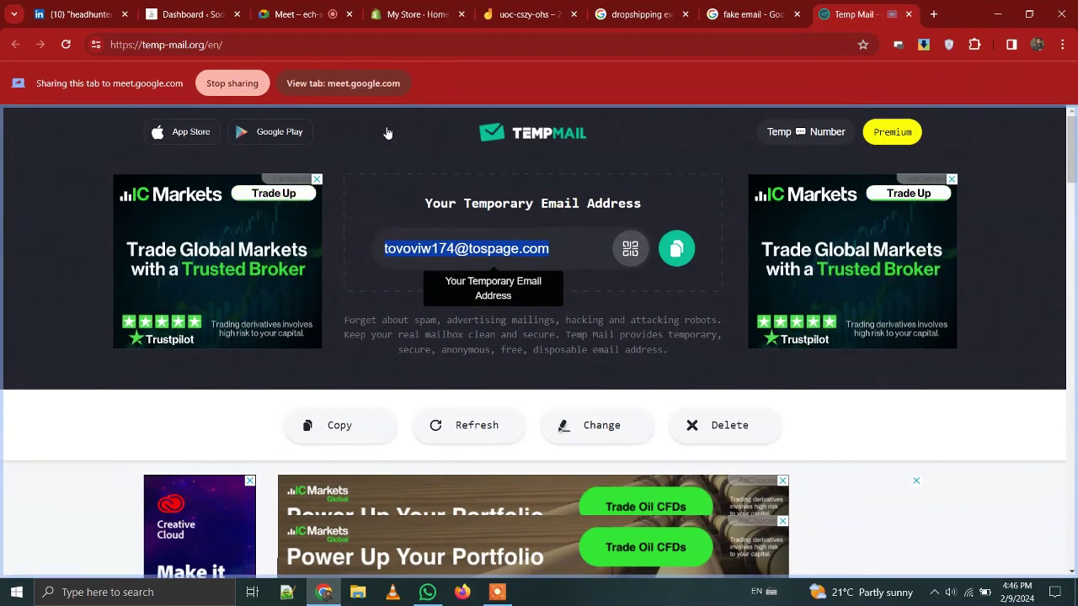
pyautogui.scroll(-3, 479, 142)
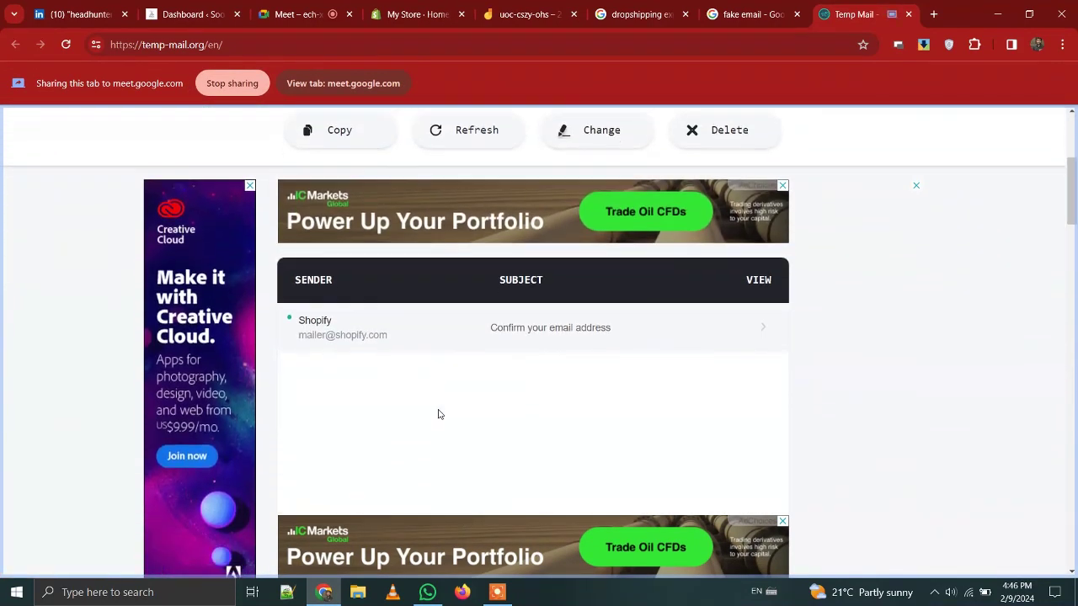
pyautogui.scroll(-1, 441, 412)
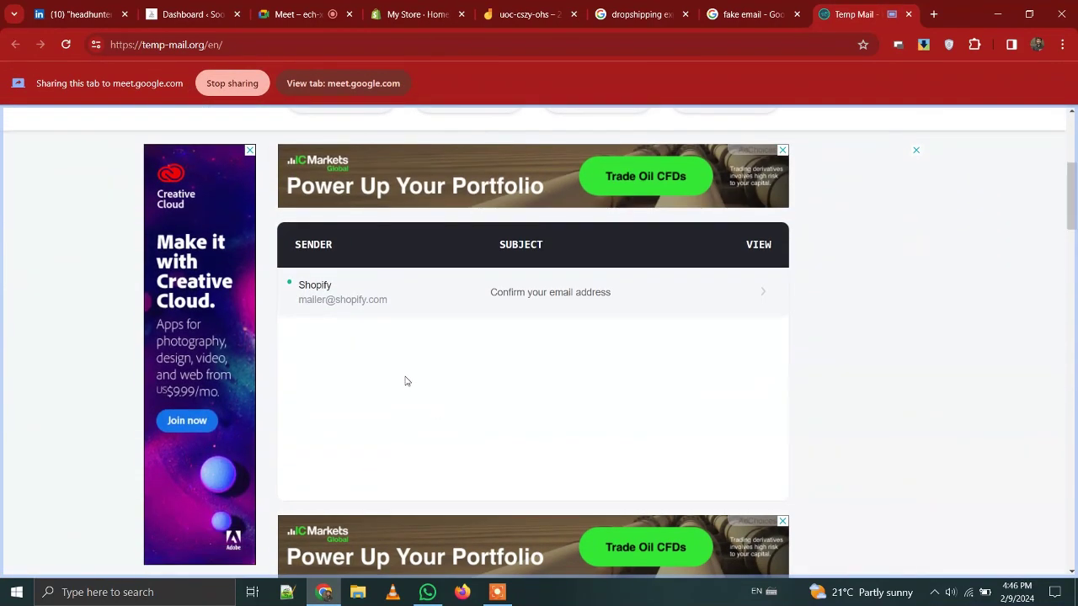
pyautogui.click(517, 296)
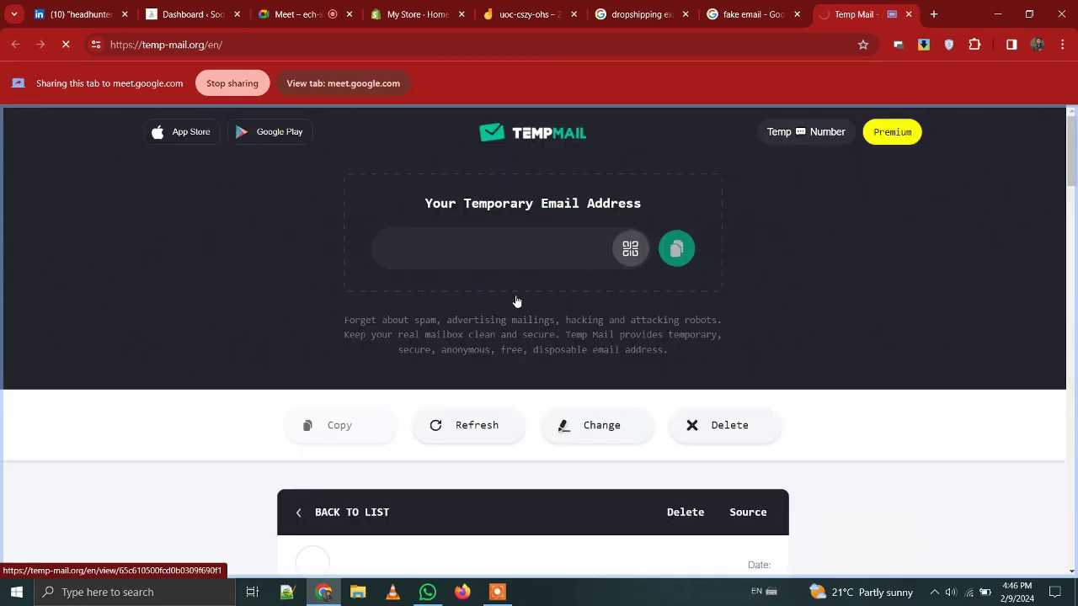
# Confirm the account's email address from the opened Shopify welcome message.
pyautogui.scroll(-4, 516, 301)
pyautogui.scroll(-5, 549, 428)
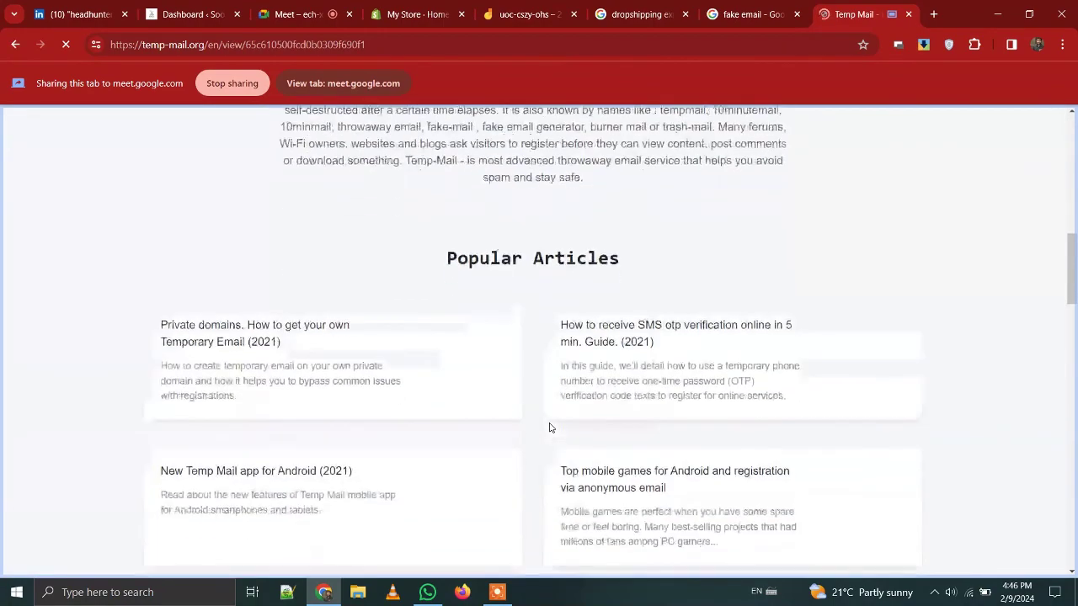
pyautogui.scroll(8, 549, 422)
pyautogui.scroll(2, 505, 419)
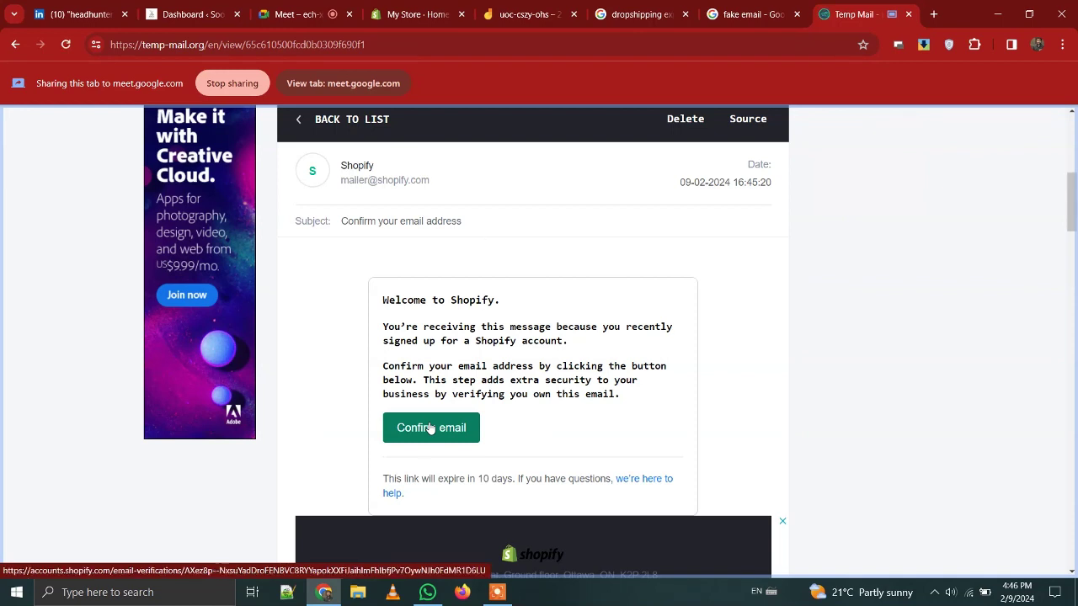
pyautogui.click(430, 427)
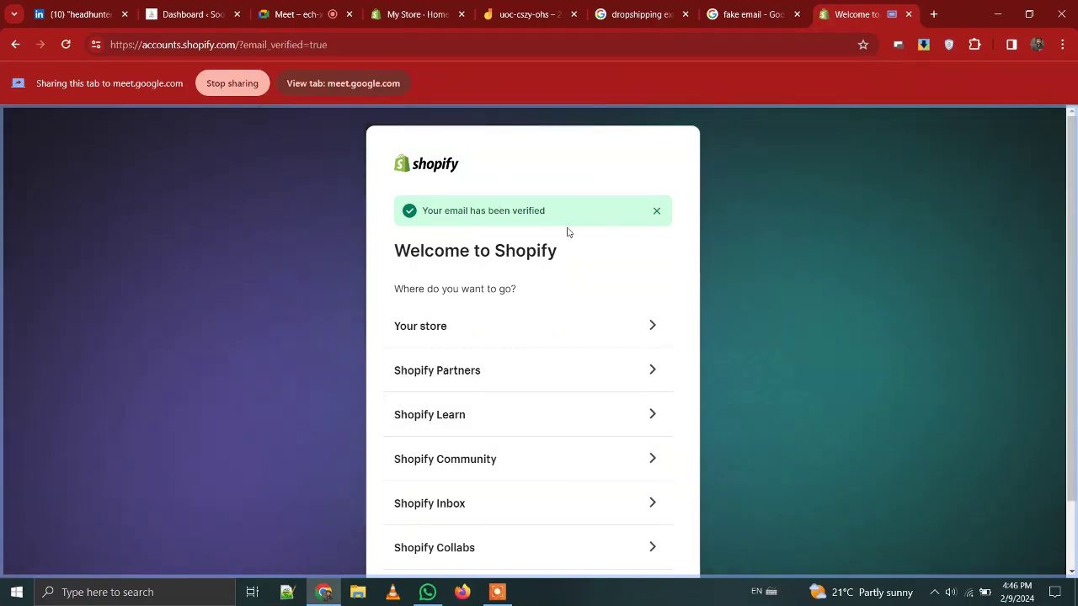
# Close the email verification page and open the online store's live view from the Shopify admin.
pyautogui.hotkey('ctrl', 'w')
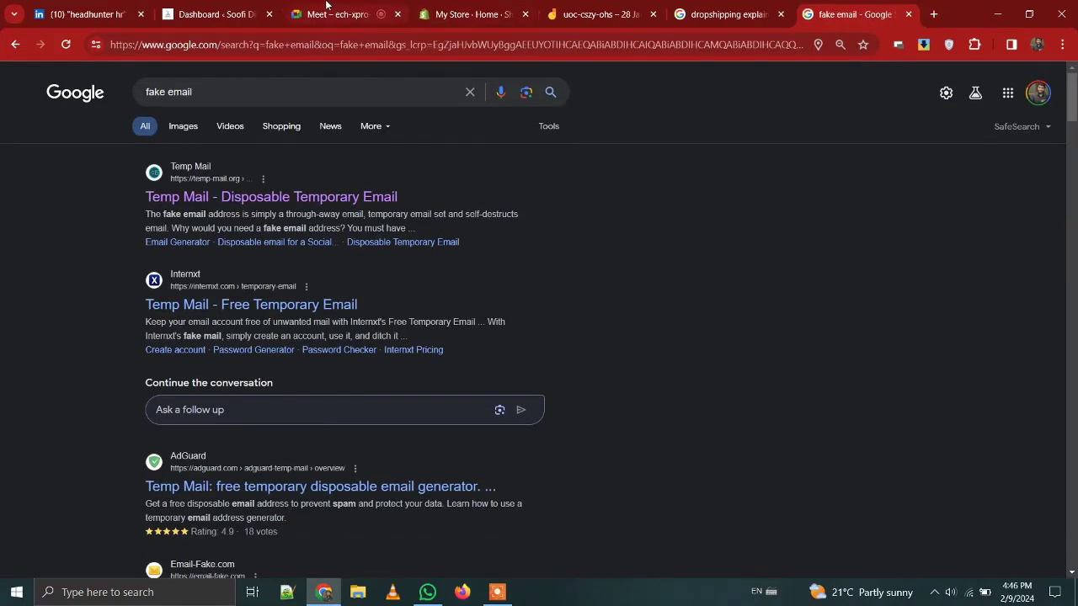
pyautogui.hotkey('ctrl', '4')
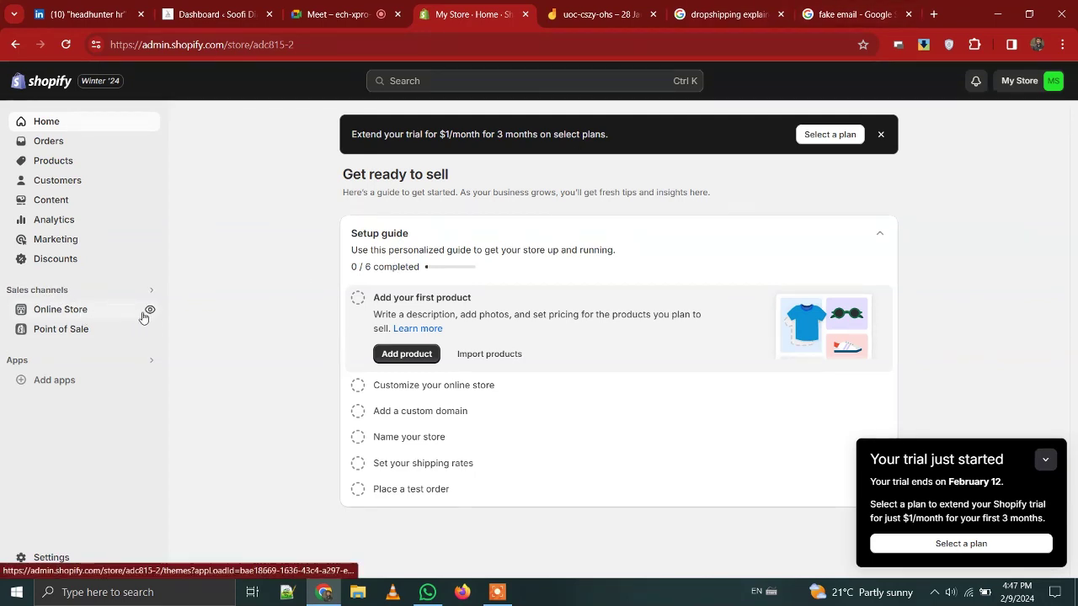
pyautogui.click(149, 313)
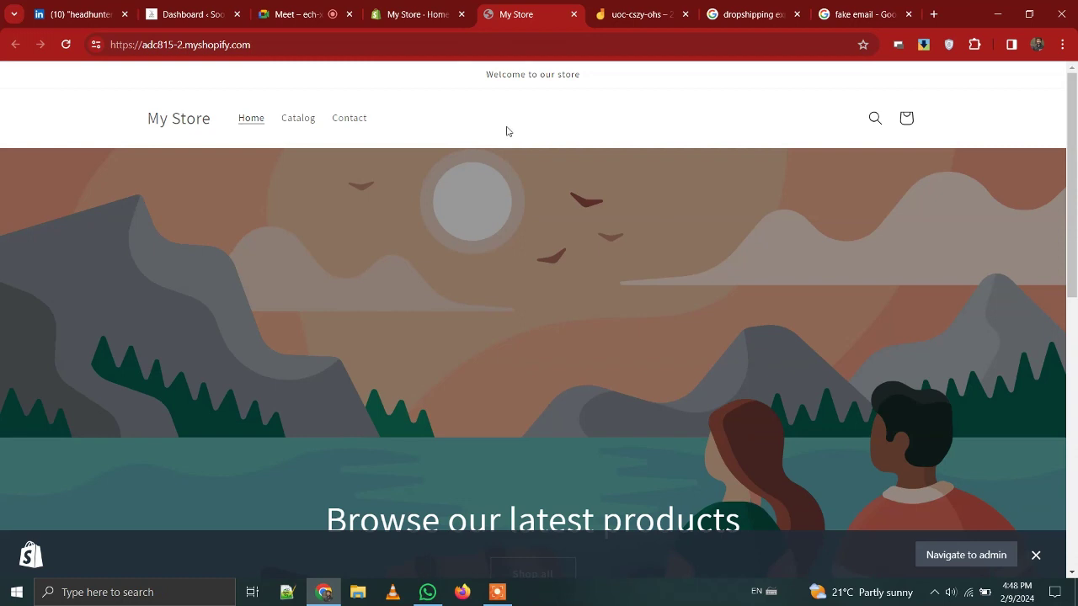
# Switch to the Google Meet call and present the whole browser window that contains the meeting.
pyautogui.click(303, 14)
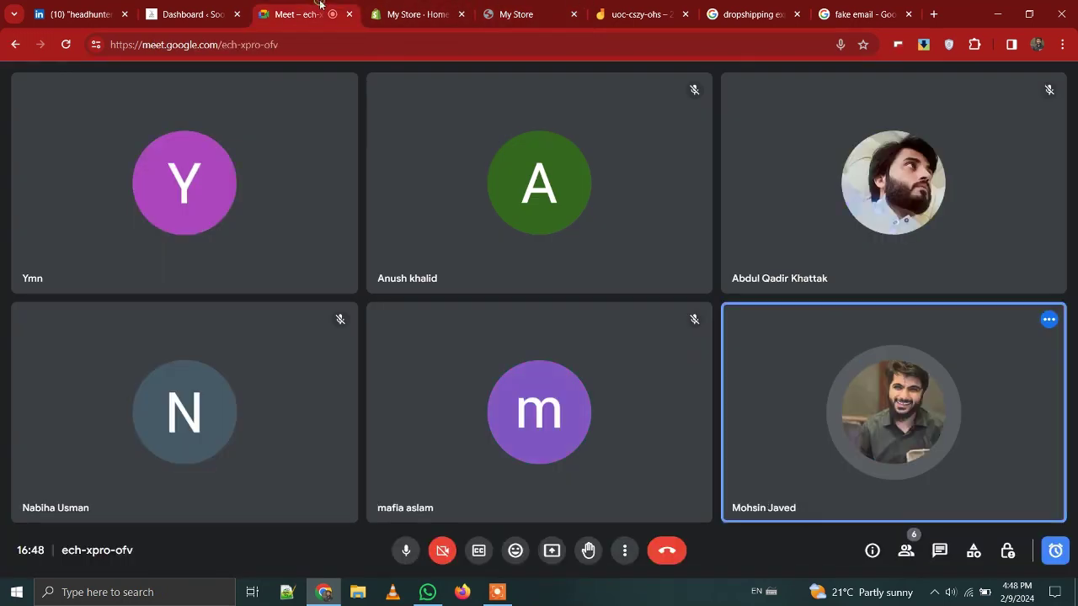
pyautogui.click(553, 550)
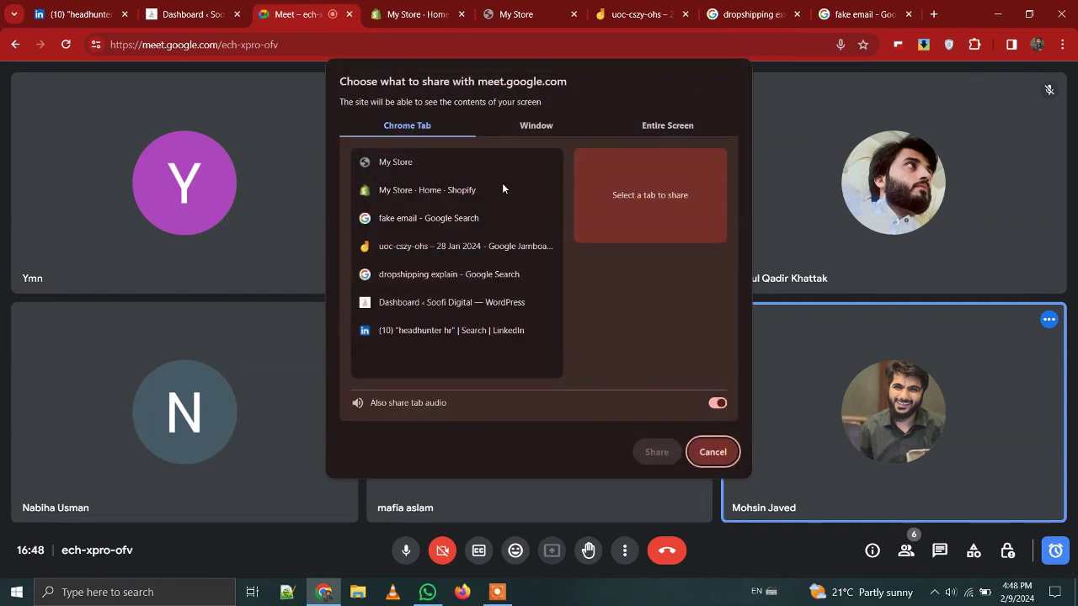
pyautogui.click(530, 127)
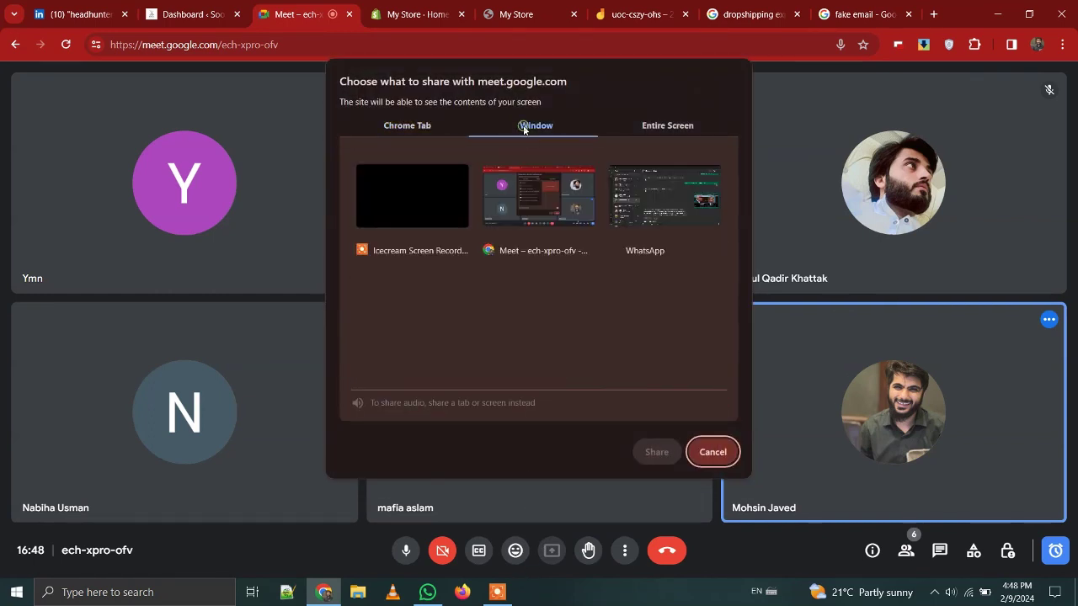
pyautogui.click(533, 179)
pyautogui.click(654, 451)
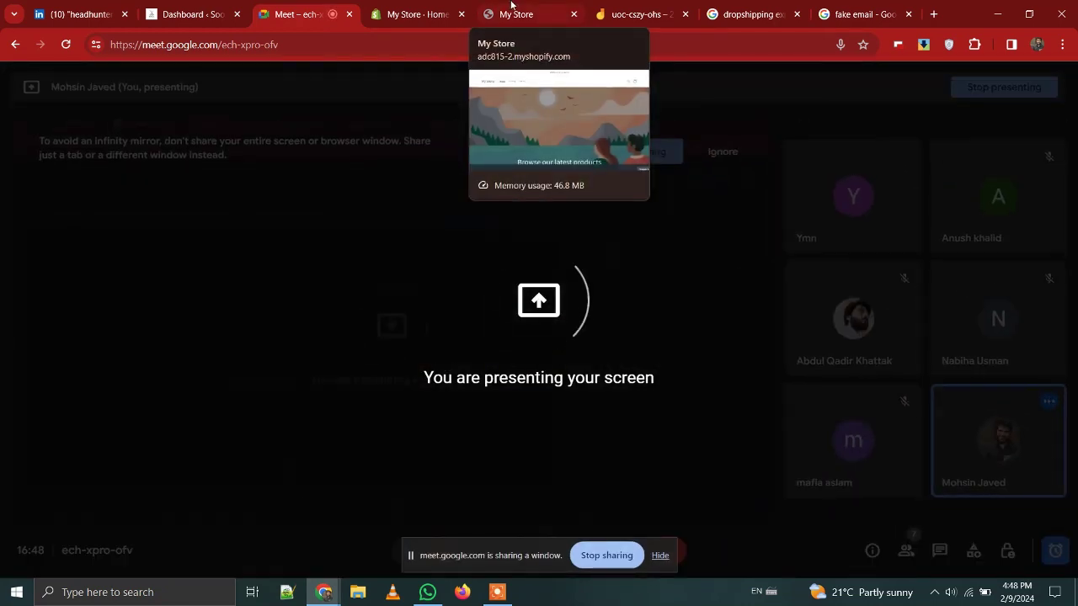
# Look through the My Store storefront, from the image banner to the featured products and email subscription area.
pyautogui.click(511, 4)
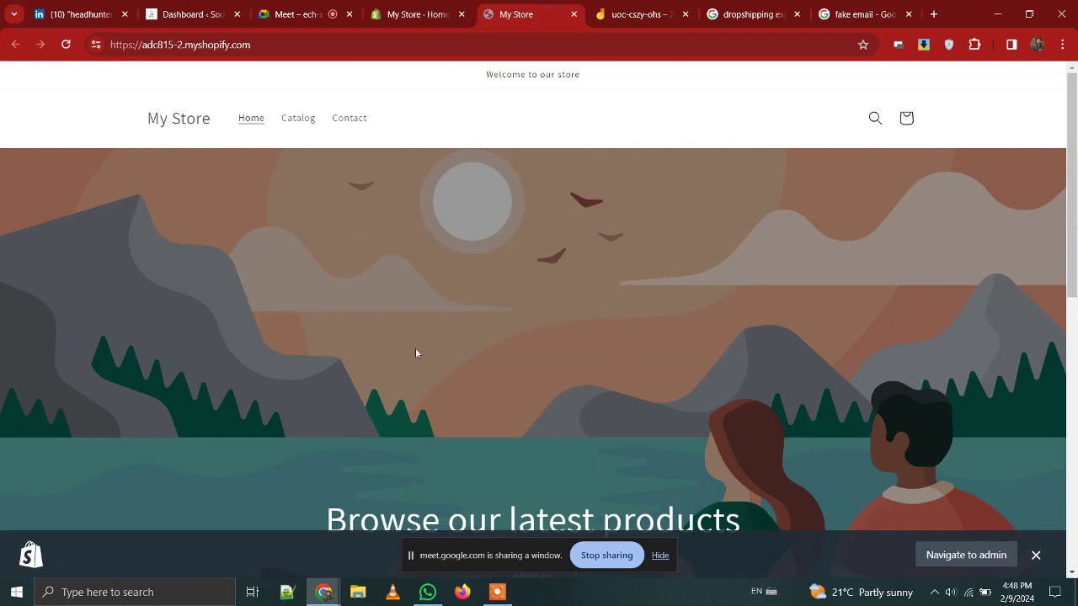
pyautogui.scroll(-1, 415, 354)
pyautogui.scroll(1, 413, 359)
pyautogui.scroll(-2, 486, 287)
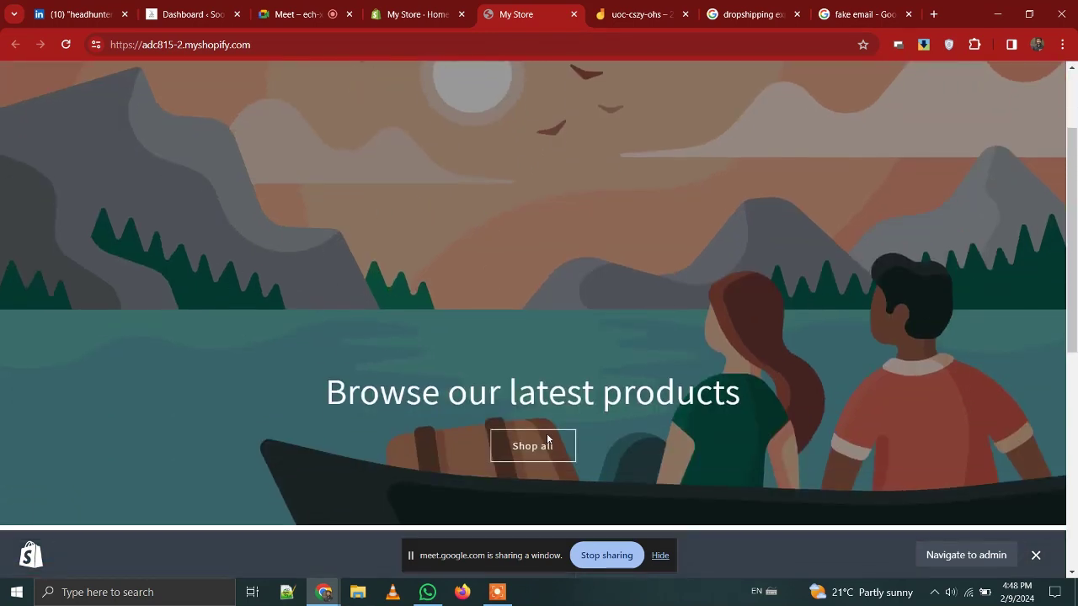
pyautogui.scroll(-6, 560, 441)
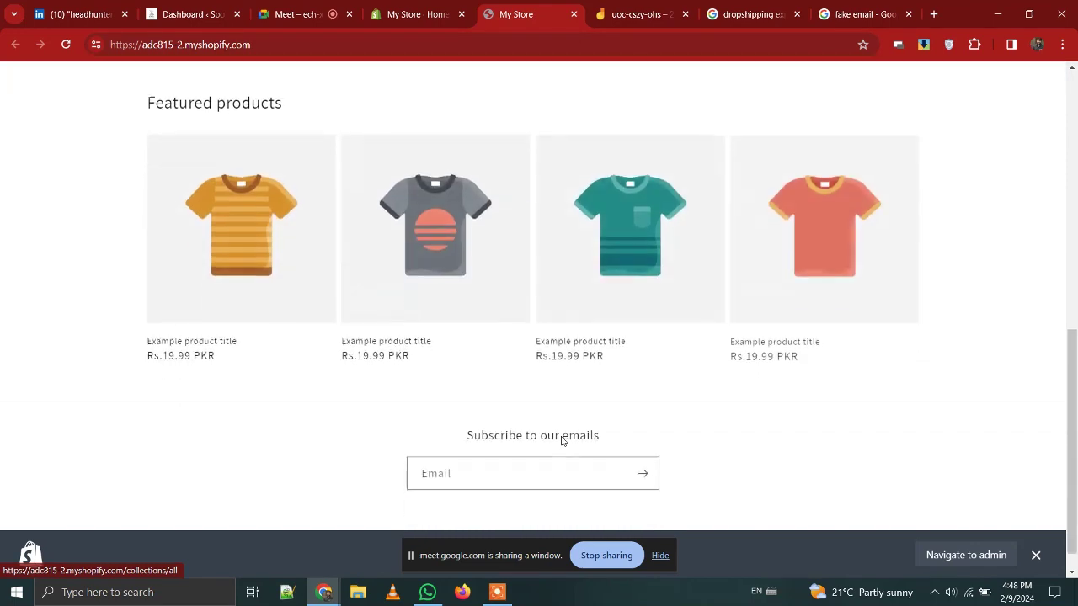
pyautogui.scroll(-1, 562, 439)
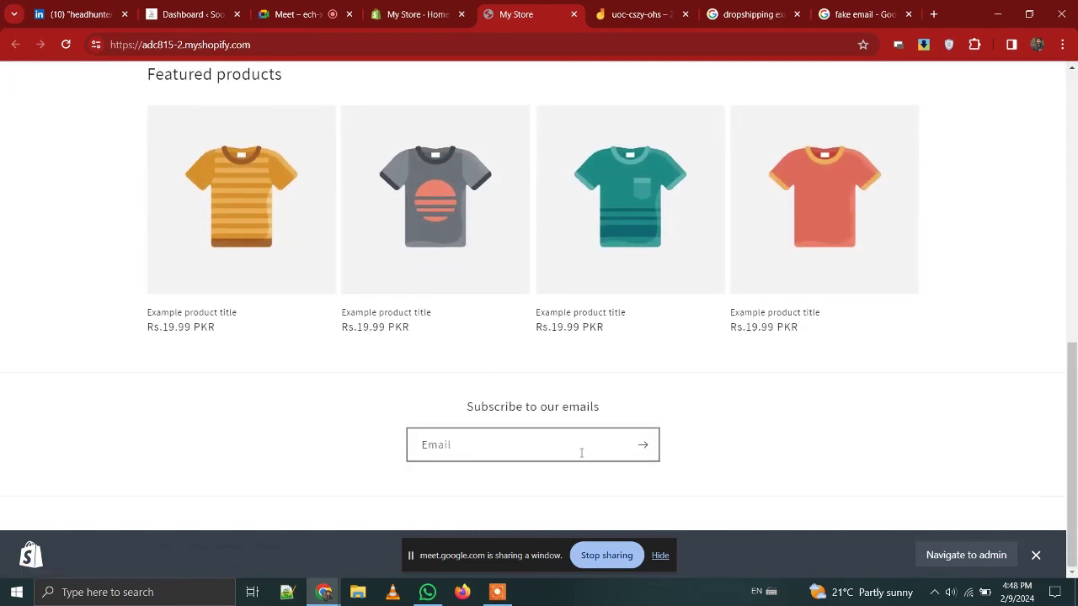
pyautogui.scroll(10, 580, 451)
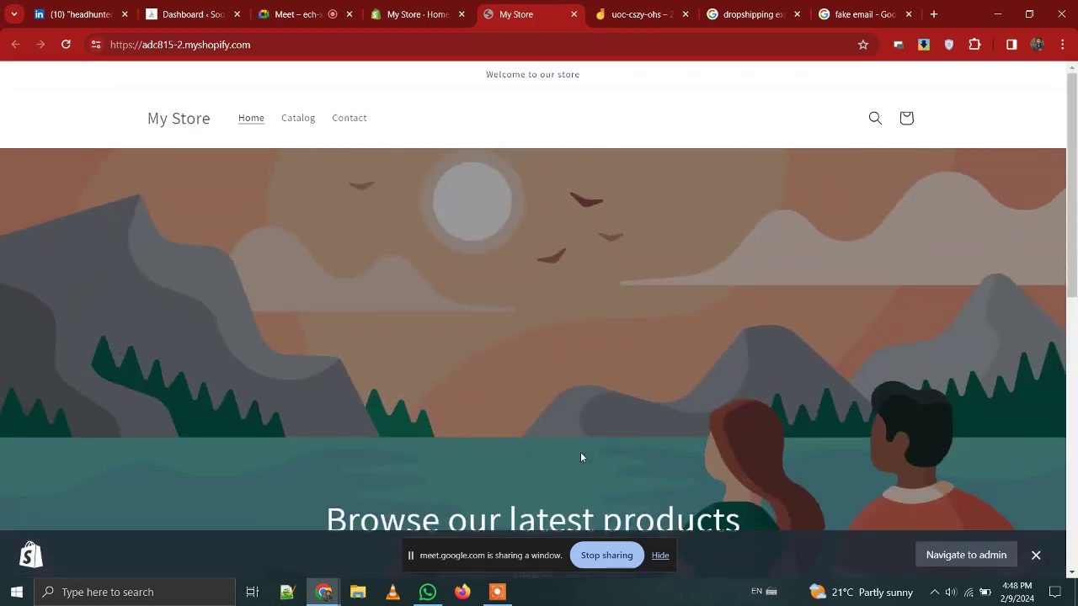
# Return to the Shopify admin home, collapse the trial notice and hide the screen-sharing bar.
pyautogui.click(397, 5)
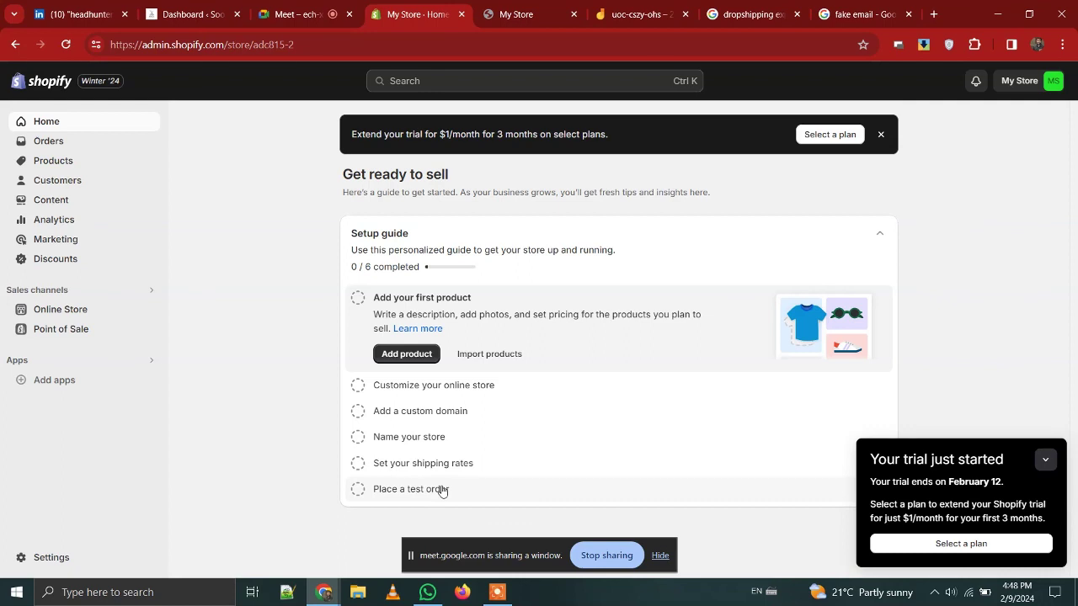
pyautogui.click(1045, 459)
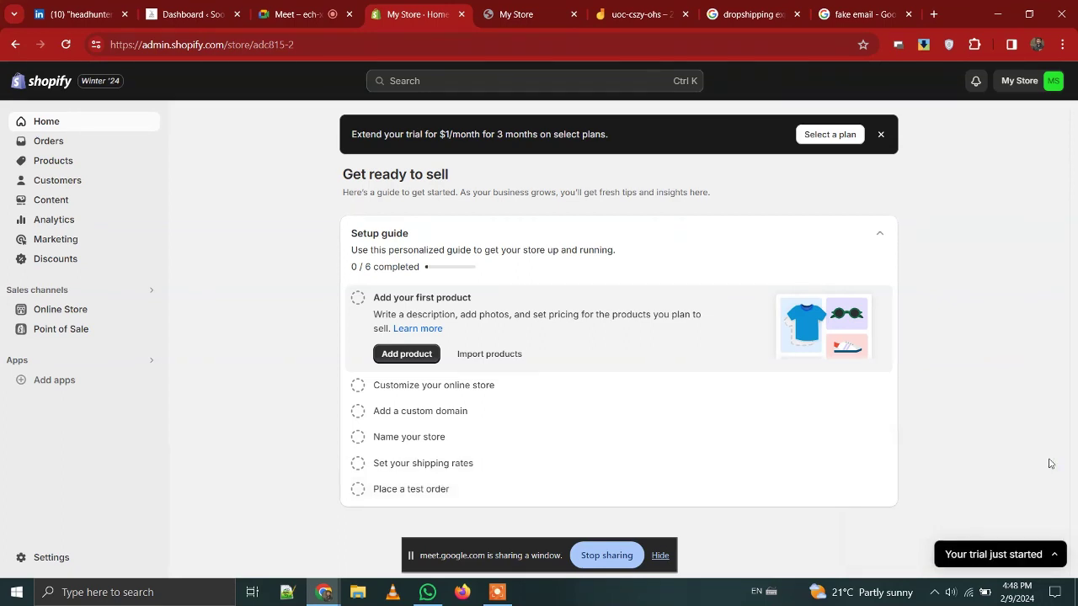
pyautogui.click(660, 555)
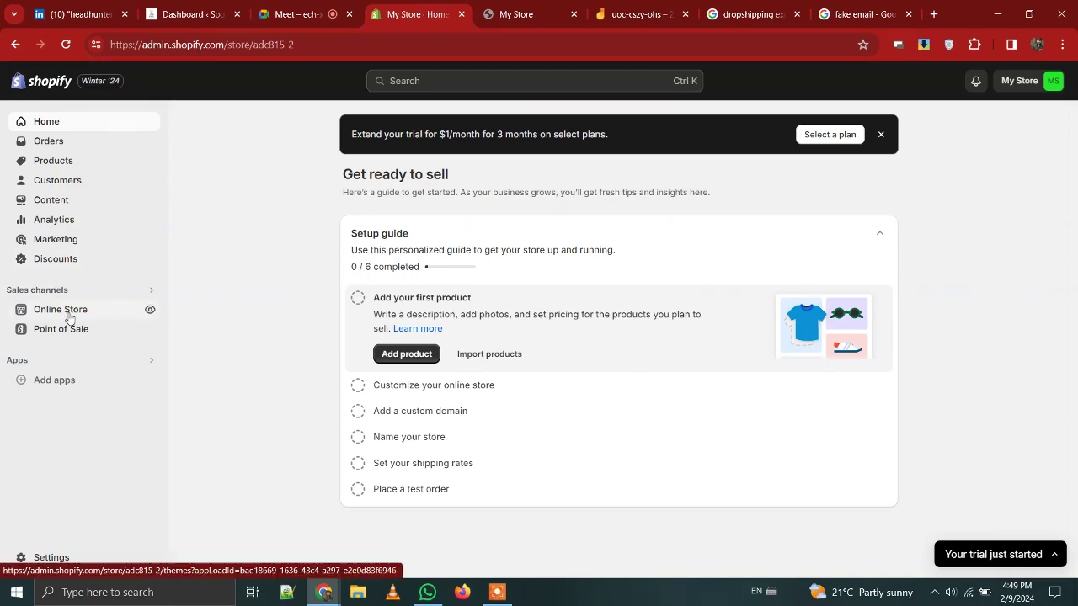
# Open the online store's Themes page and examine the current theme, theme library and popular free themes.
pyautogui.click(503, 9)
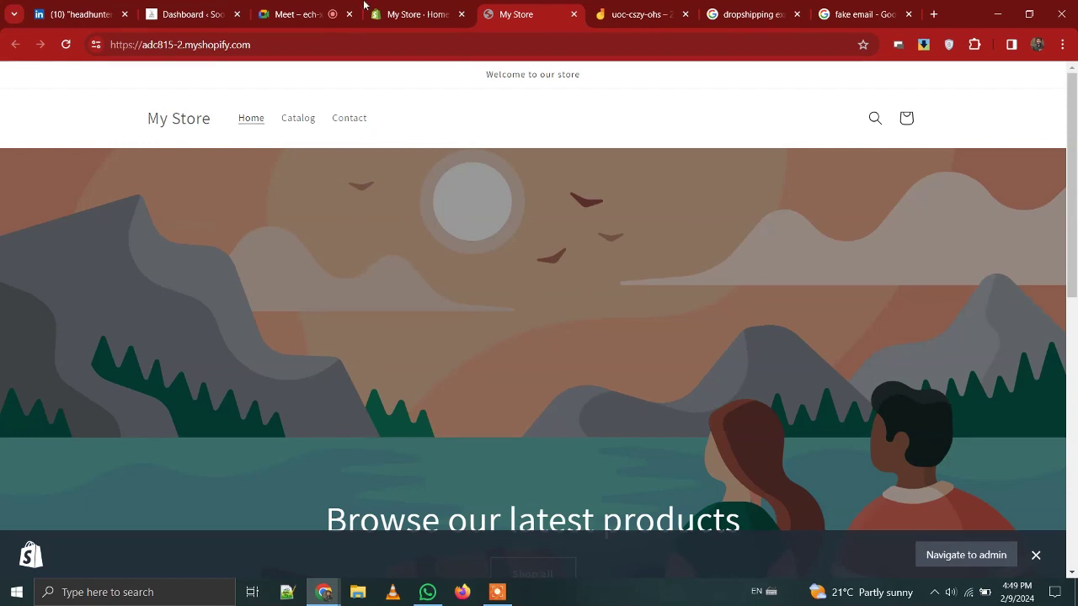
pyautogui.click(418, 11)
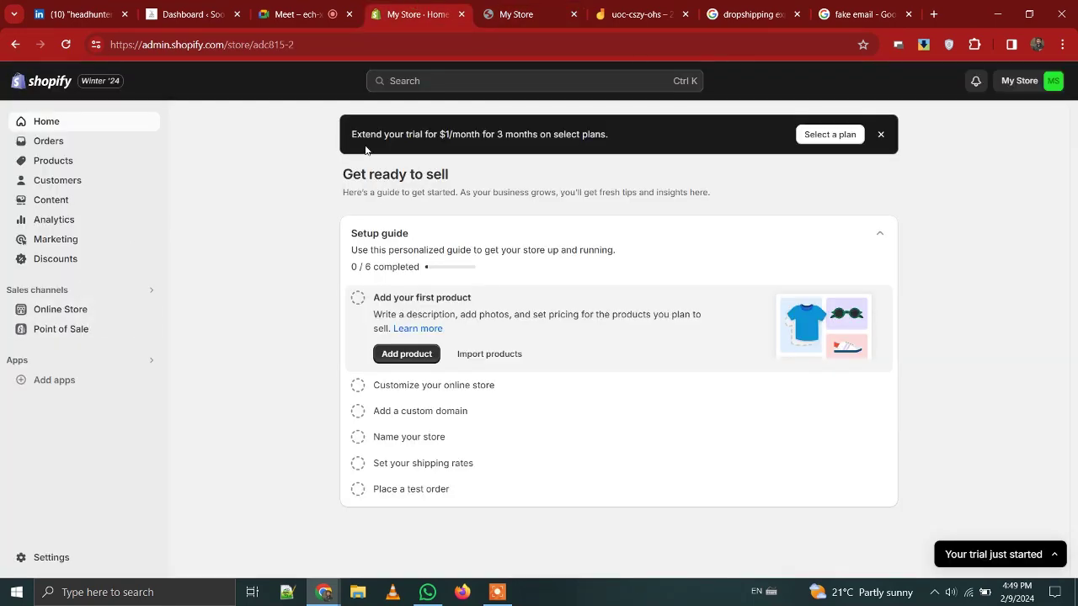
pyautogui.click(61, 310)
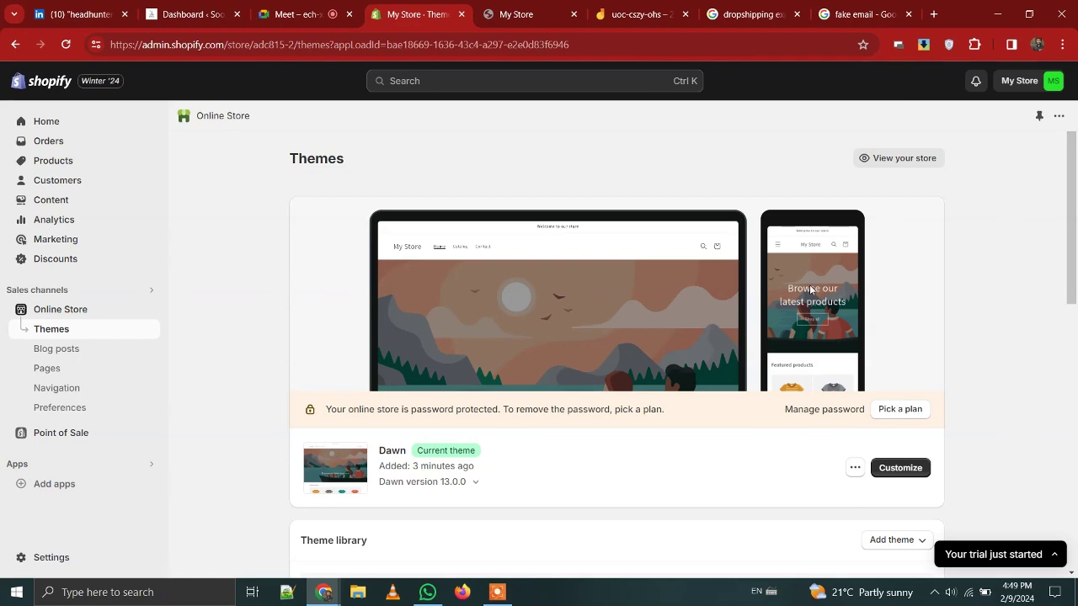
pyautogui.scroll(-3, 624, 291)
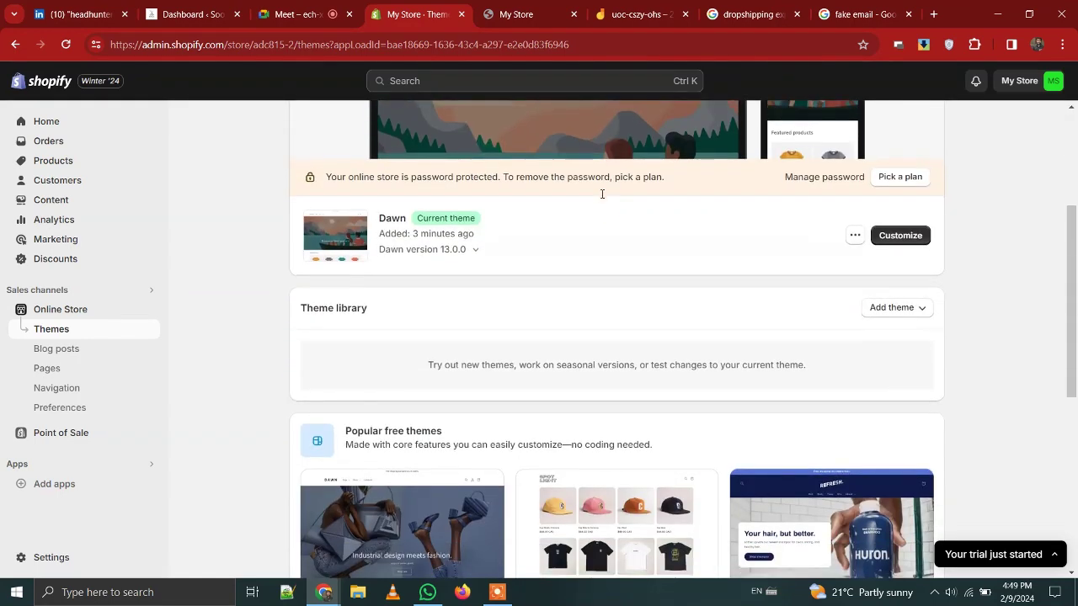
pyautogui.scroll(-3, 557, 317)
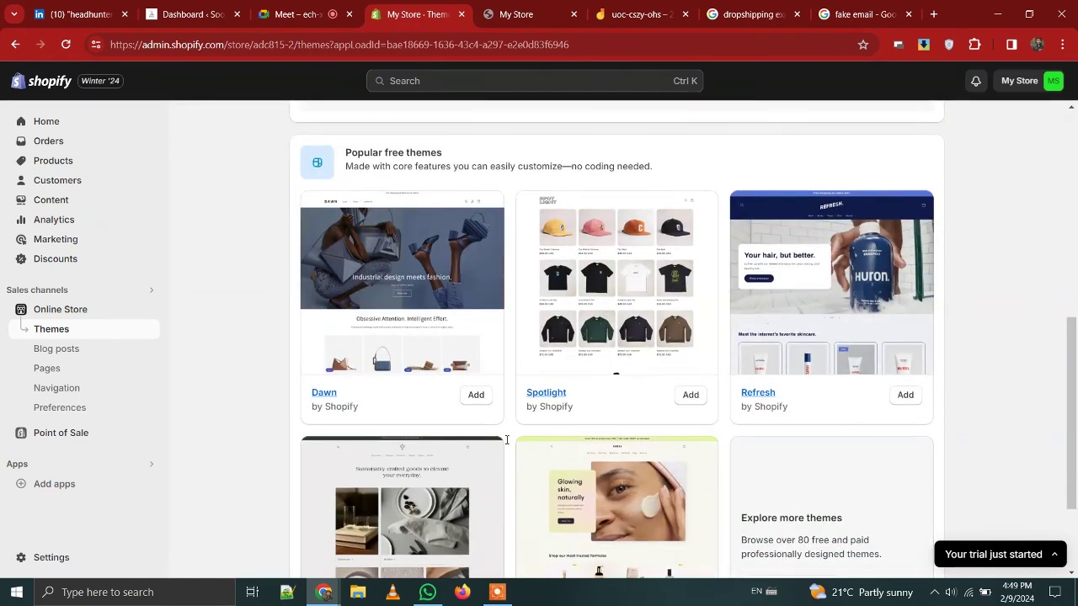
pyautogui.scroll(-2, 497, 555)
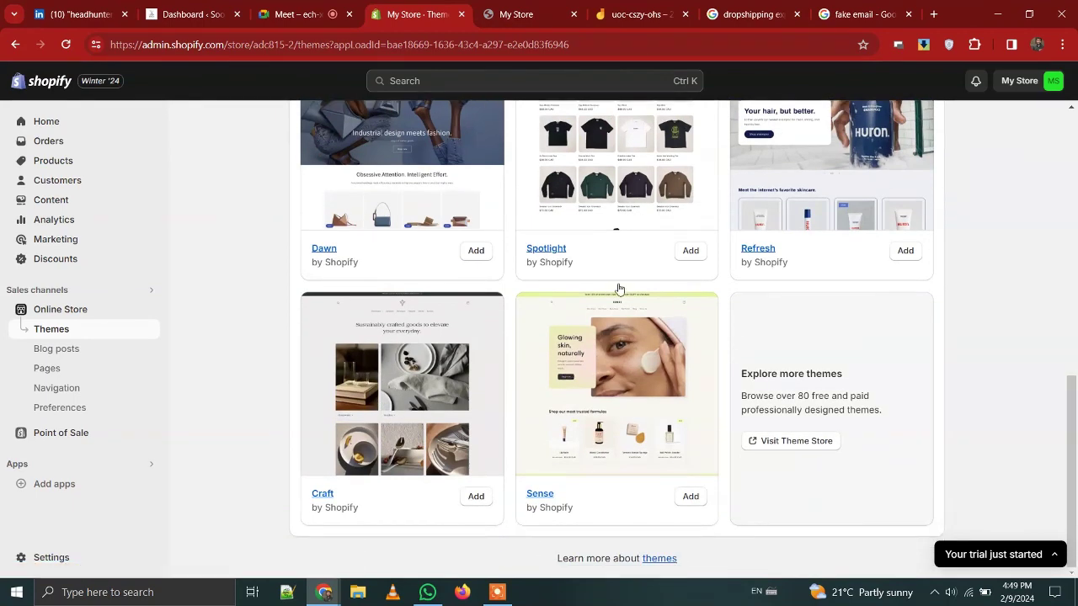
pyautogui.scroll(1, 623, 282)
pyautogui.scroll(1, 623, 281)
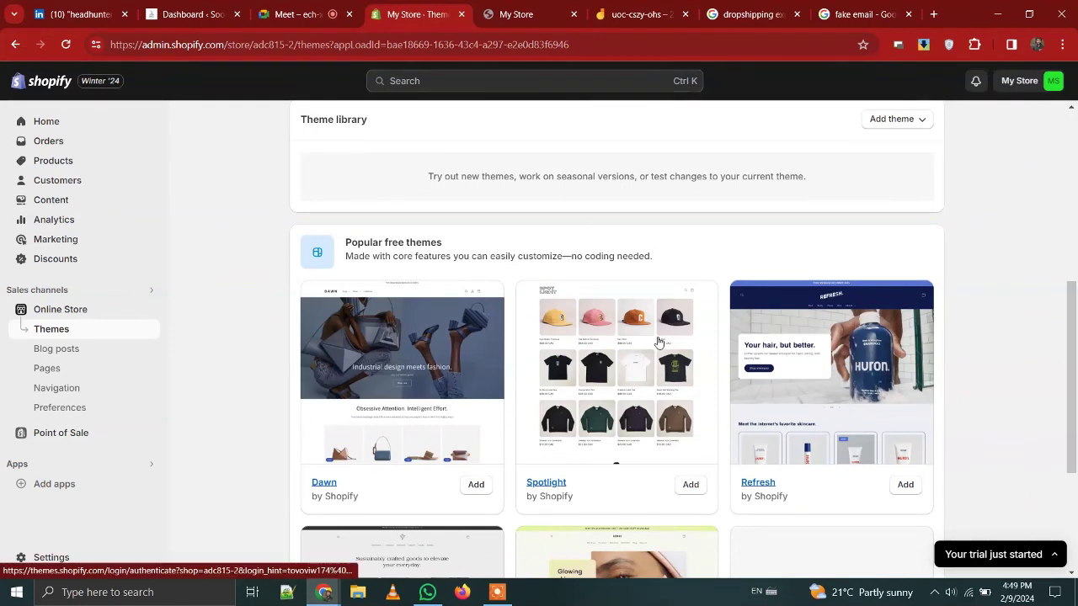
pyautogui.scroll(-3, 881, 440)
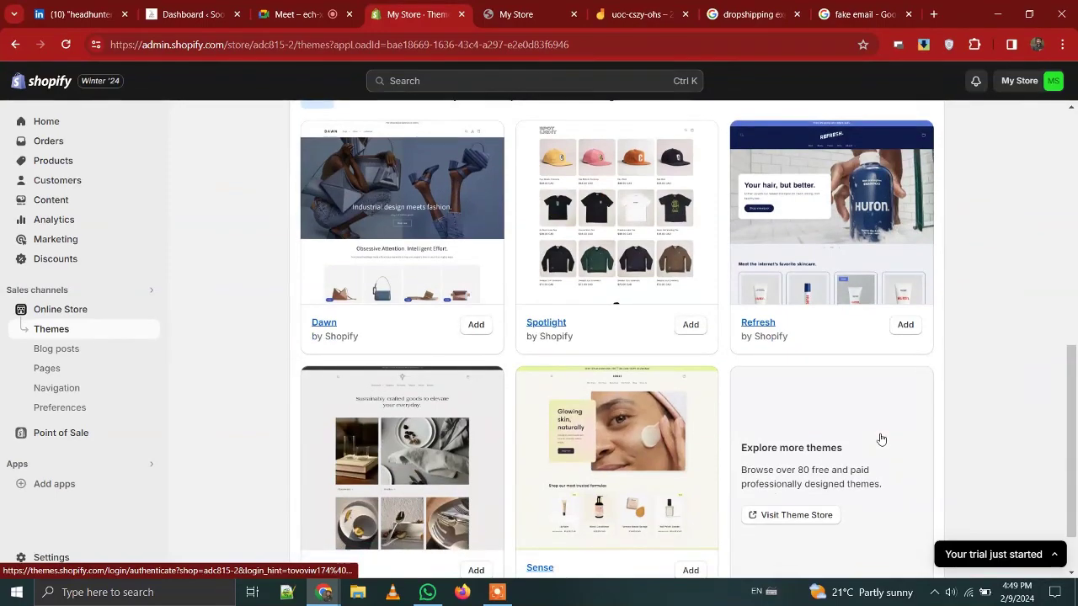
pyautogui.scroll(10, 880, 439)
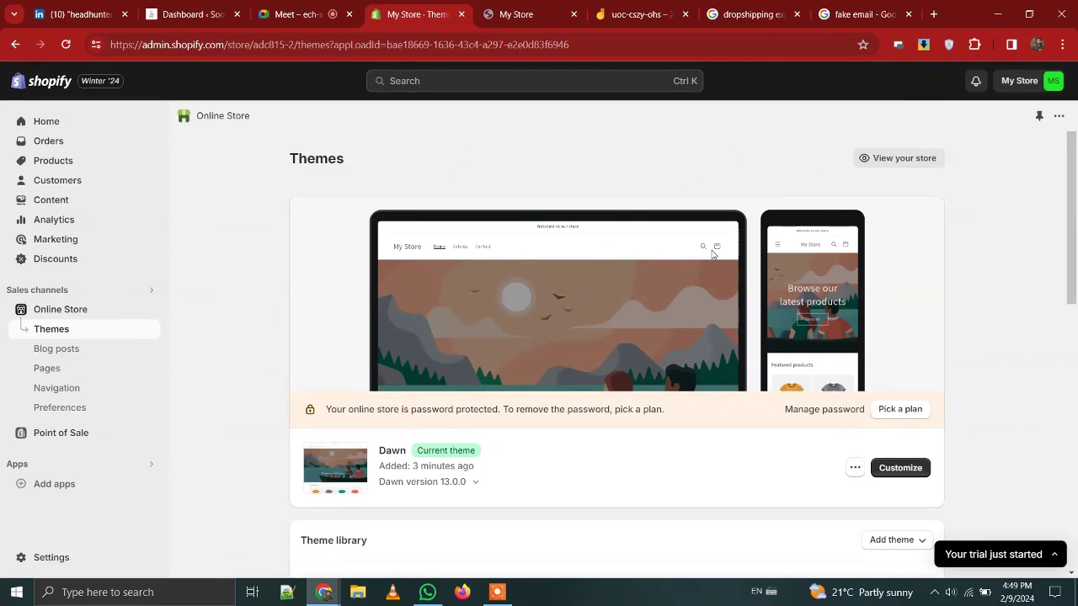
# Open the current Dawn theme for customization and show the settings of its header and image banner sections.
pyautogui.scroll(-2, 791, 410)
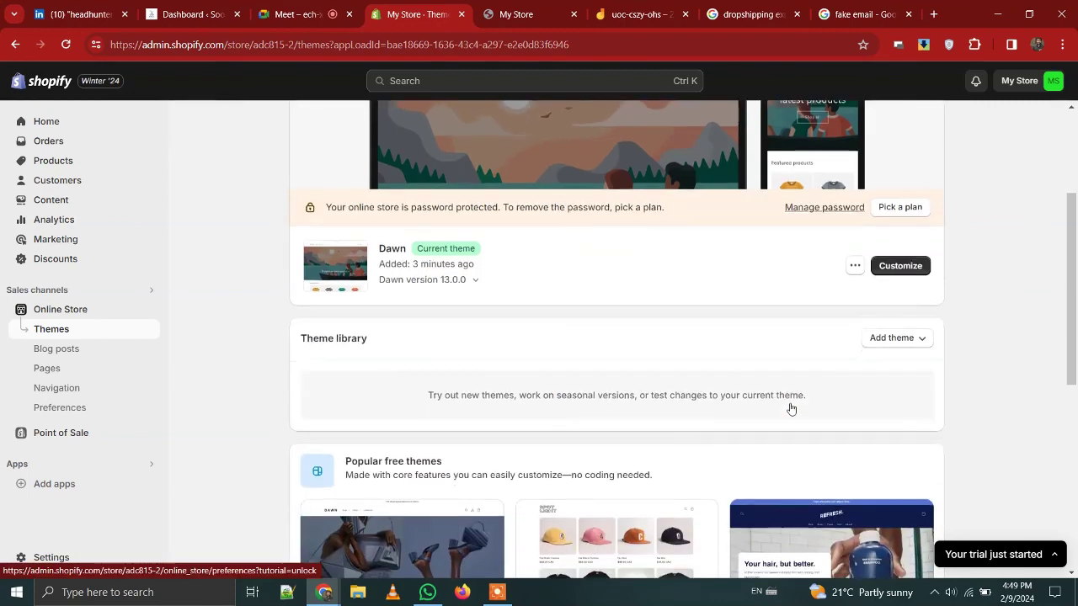
pyautogui.click(900, 265)
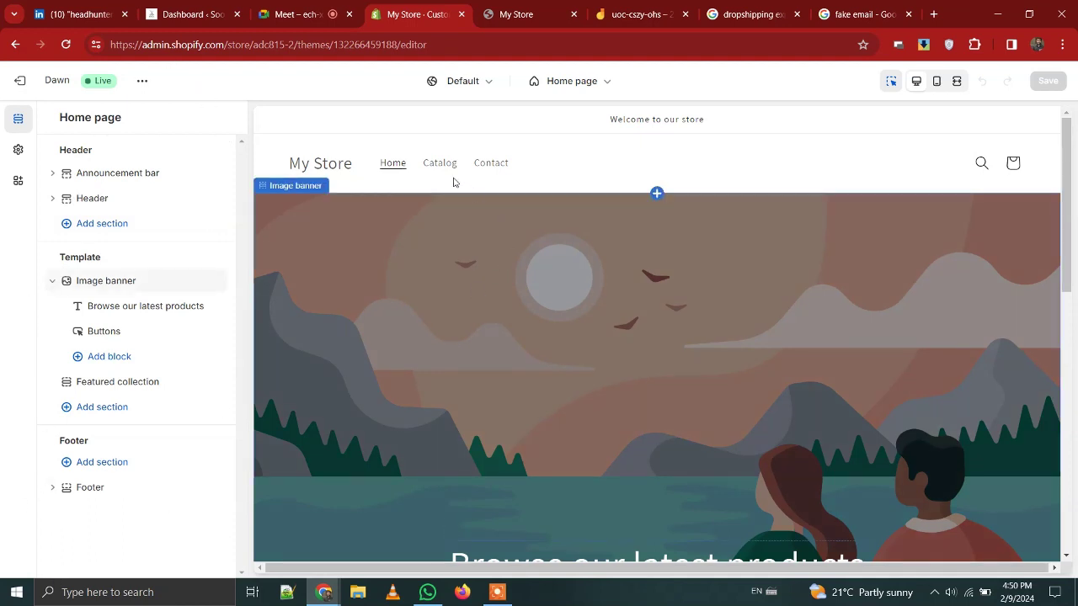
pyautogui.click(572, 166)
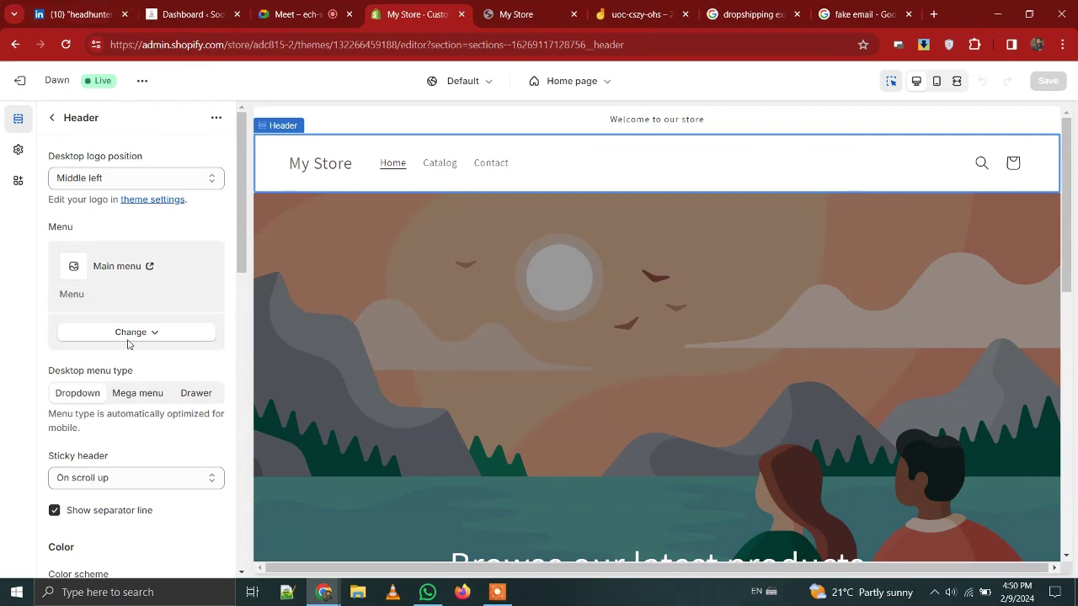
pyautogui.click(691, 323)
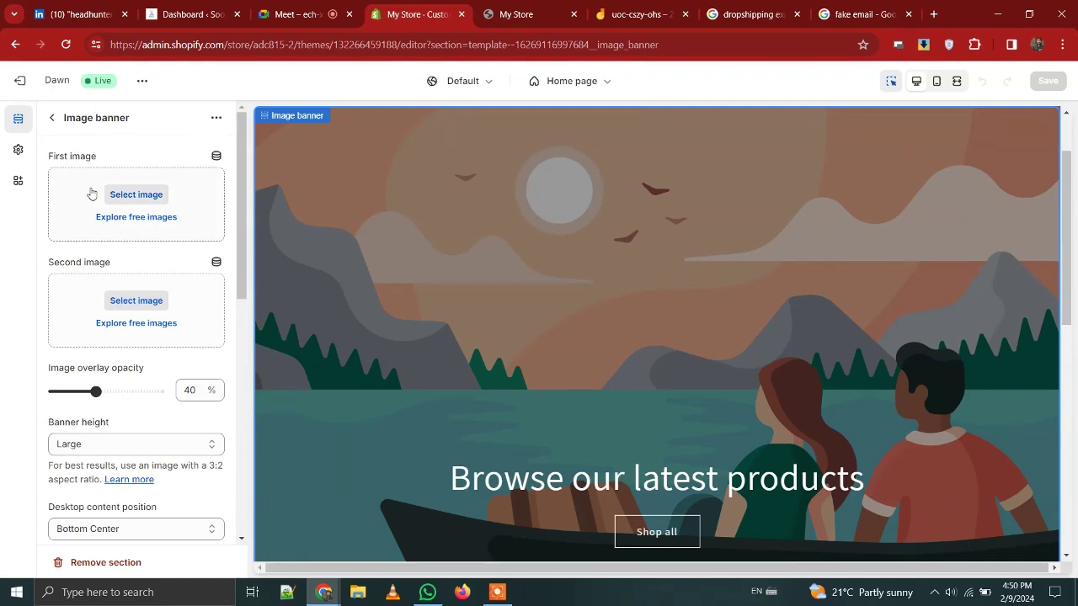
pyautogui.scroll(-10, 535, 244)
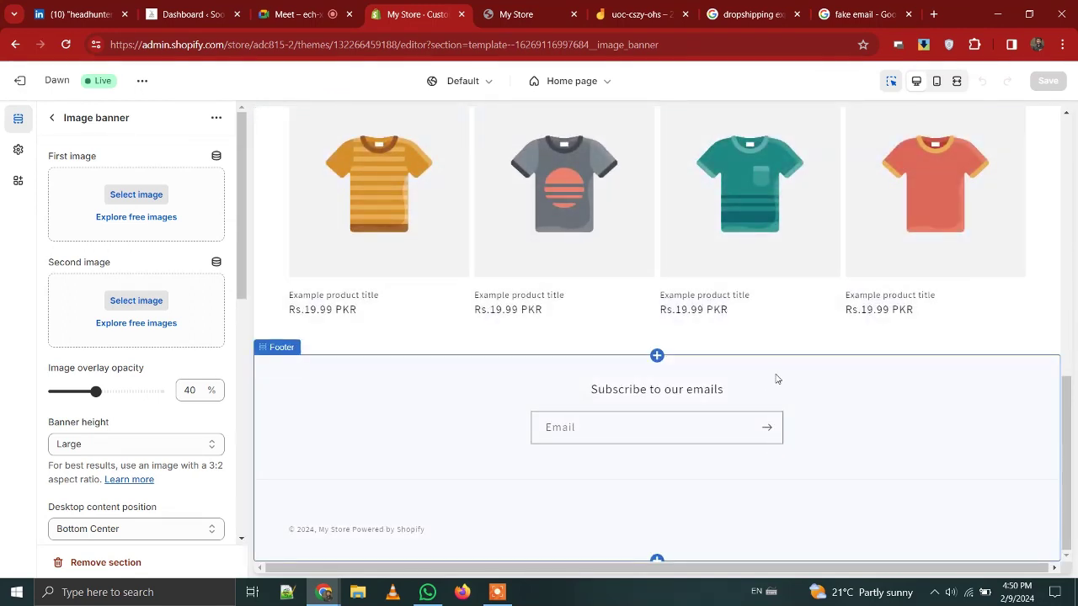
# Change the footer's email signup heading to "Register for our emails" and return to the home page section list.
pyautogui.click(776, 378)
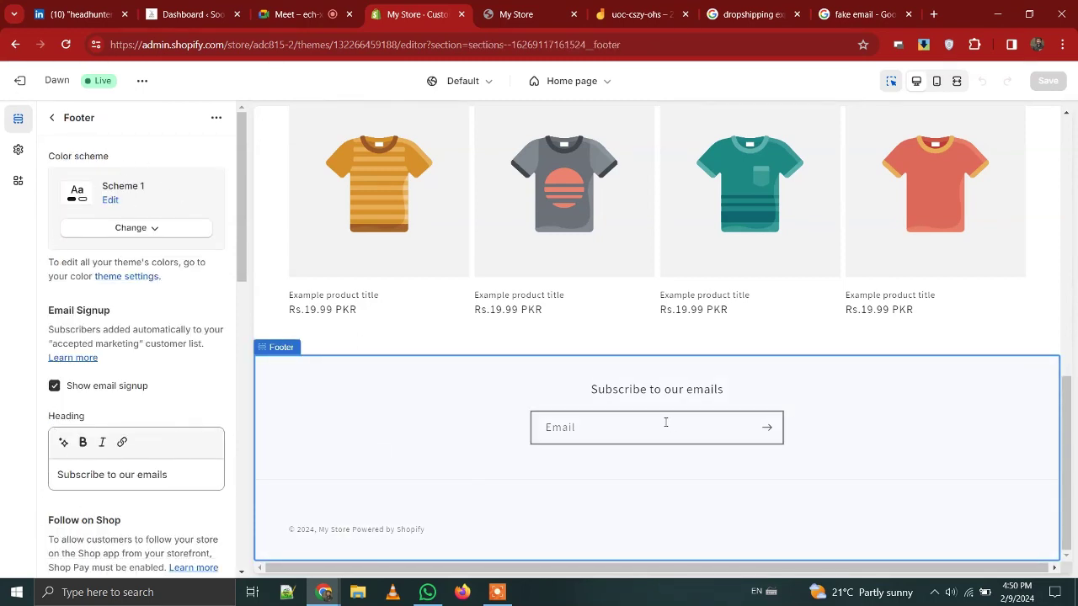
pyautogui.doubleClick(60, 469)
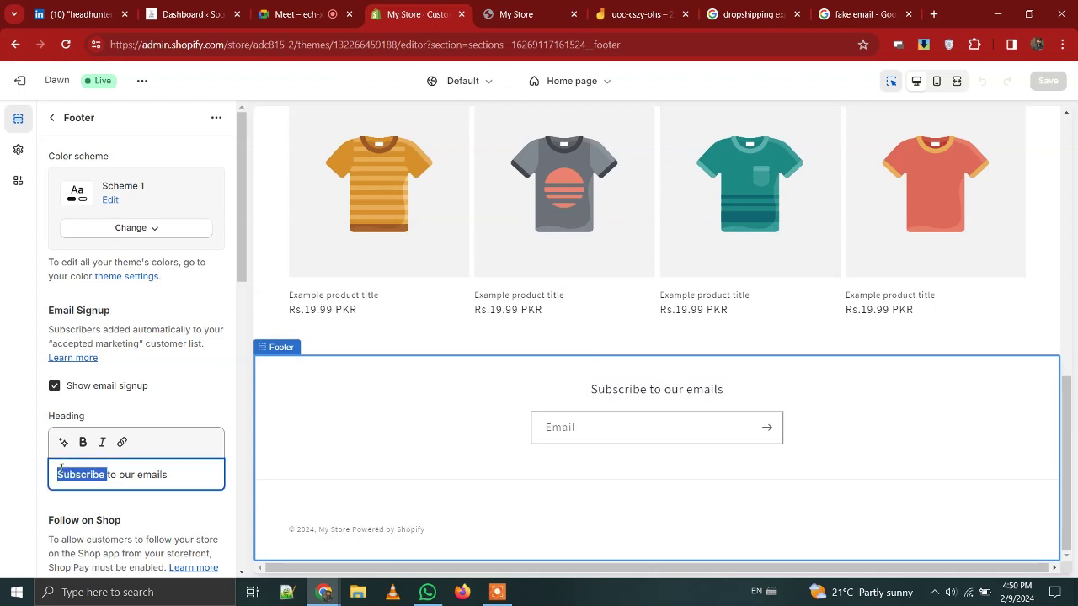
pyautogui.click(60, 469)
pyautogui.write('R')
pyautogui.press('Delete')
pyautogui.press('Delete')
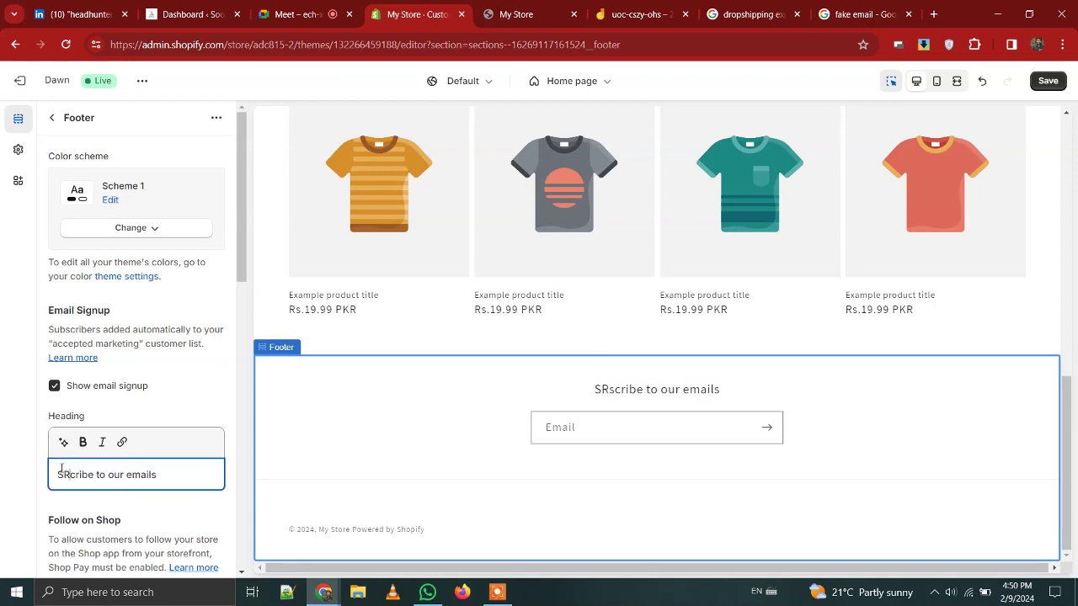
pyautogui.press('Delete')
pyautogui.press('Delete')
pyautogui.press('Delete')
pyautogui.press('Delete')
pyautogui.press('Delete')
pyautogui.press('Delete')
pyautogui.press('Delete')
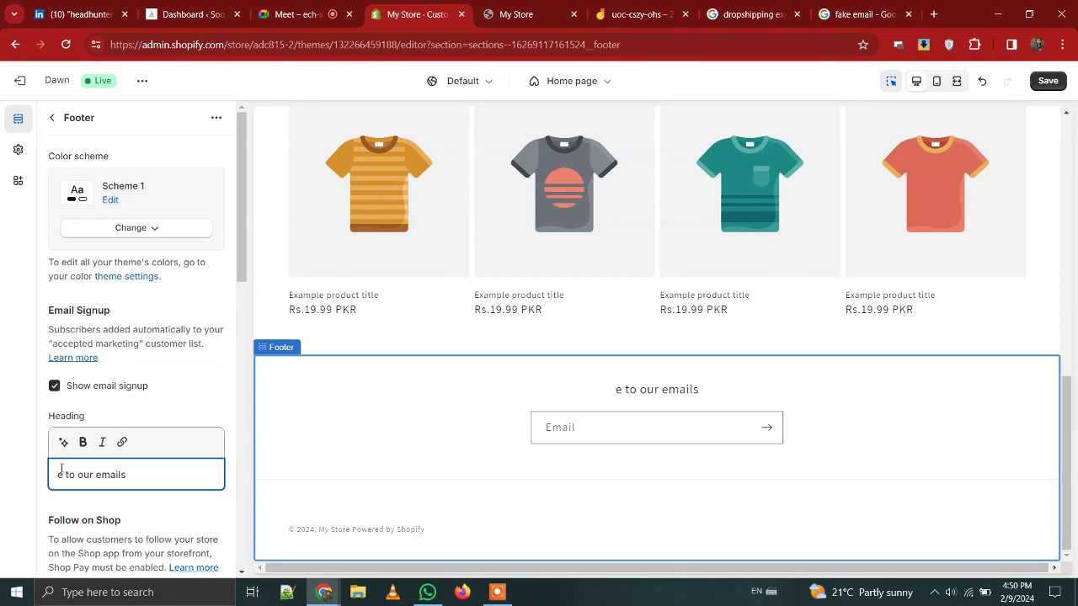
pyautogui.press('Delete')
pyautogui.write('Register')
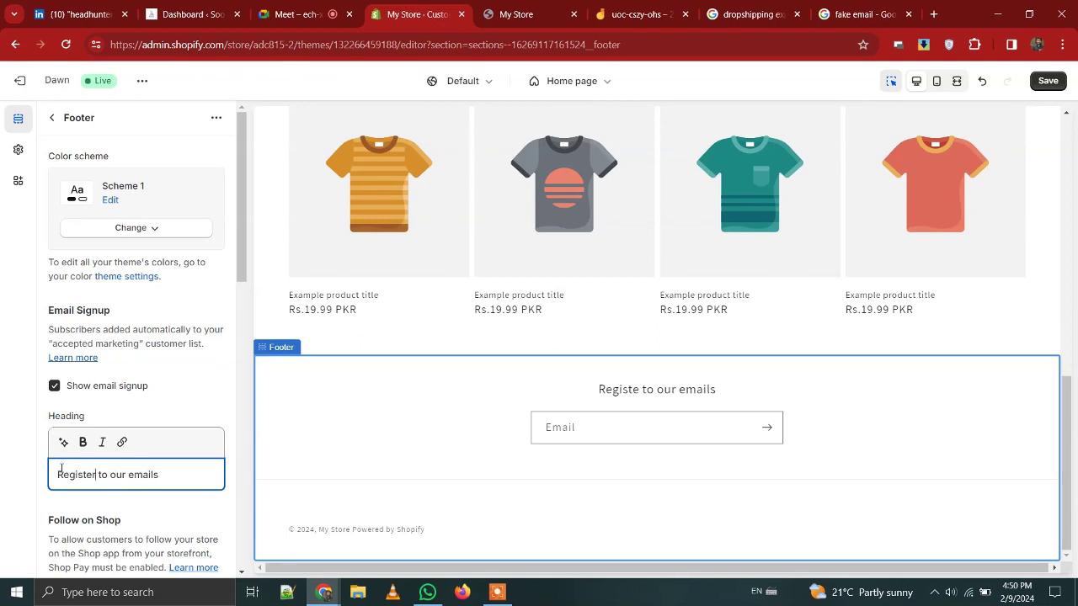
pyautogui.hotkey('shift', 'Right')
pyautogui.write('for')
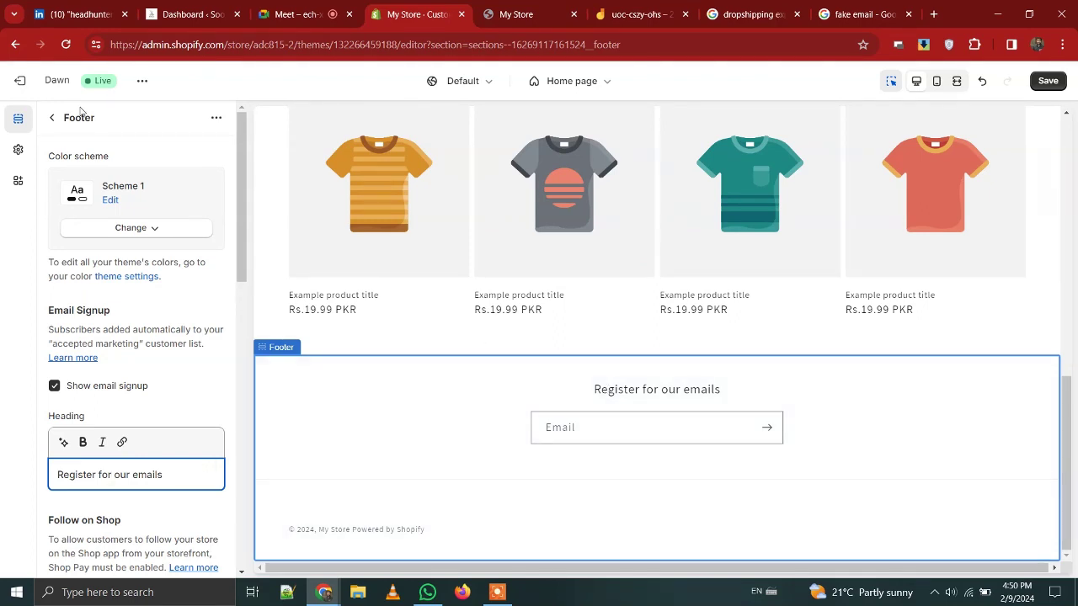
pyautogui.click(53, 118)
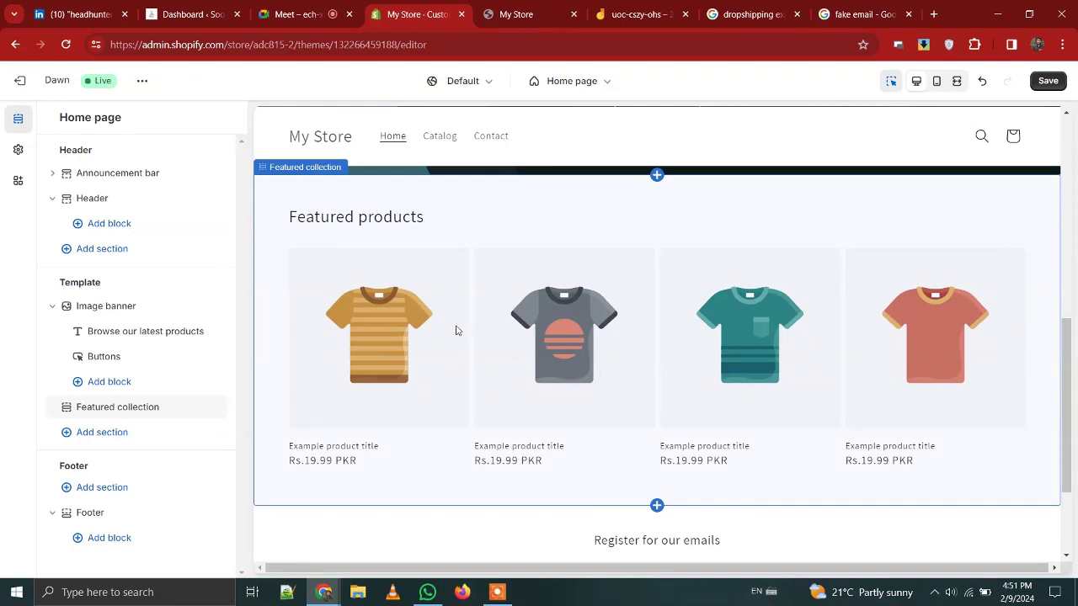
# Add a Collage section to the home page template below the featured collection and look over its preview.
pyautogui.scroll(2, 456, 330)
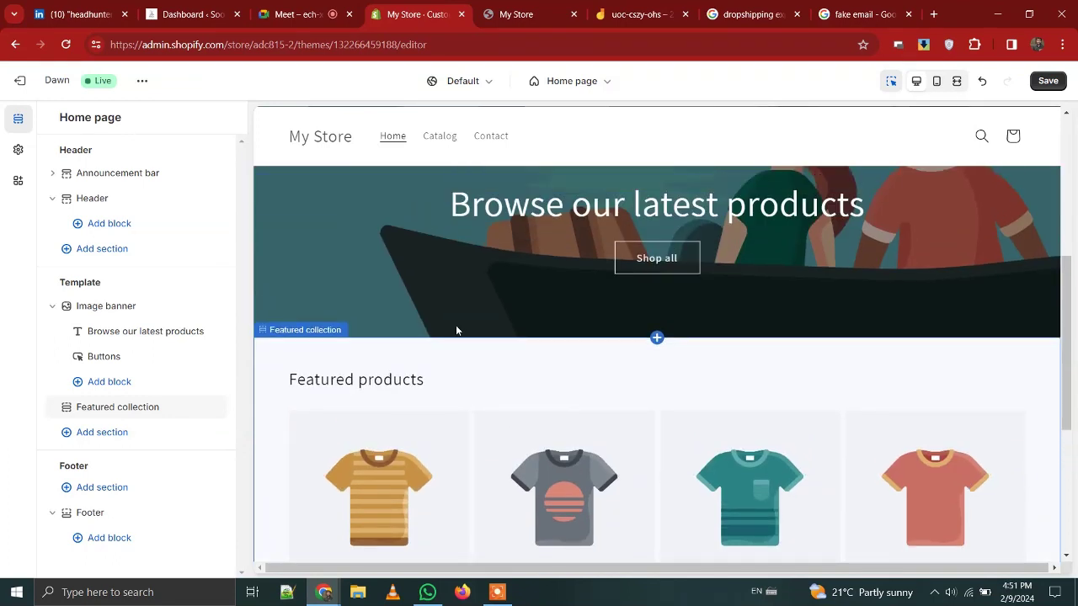
pyautogui.scroll(-2, 455, 330)
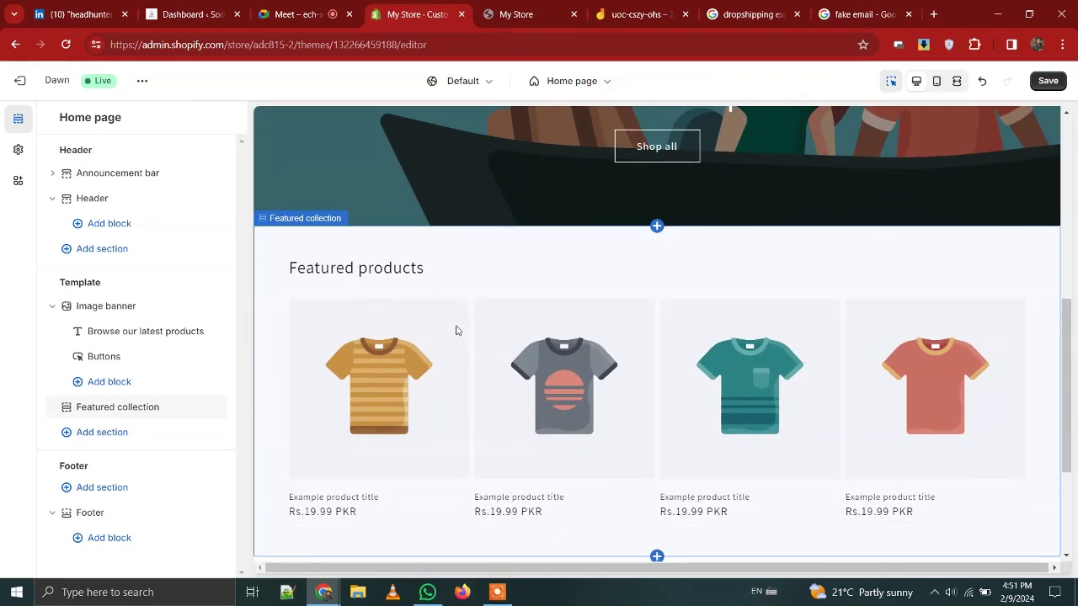
pyautogui.scroll(-1, 455, 330)
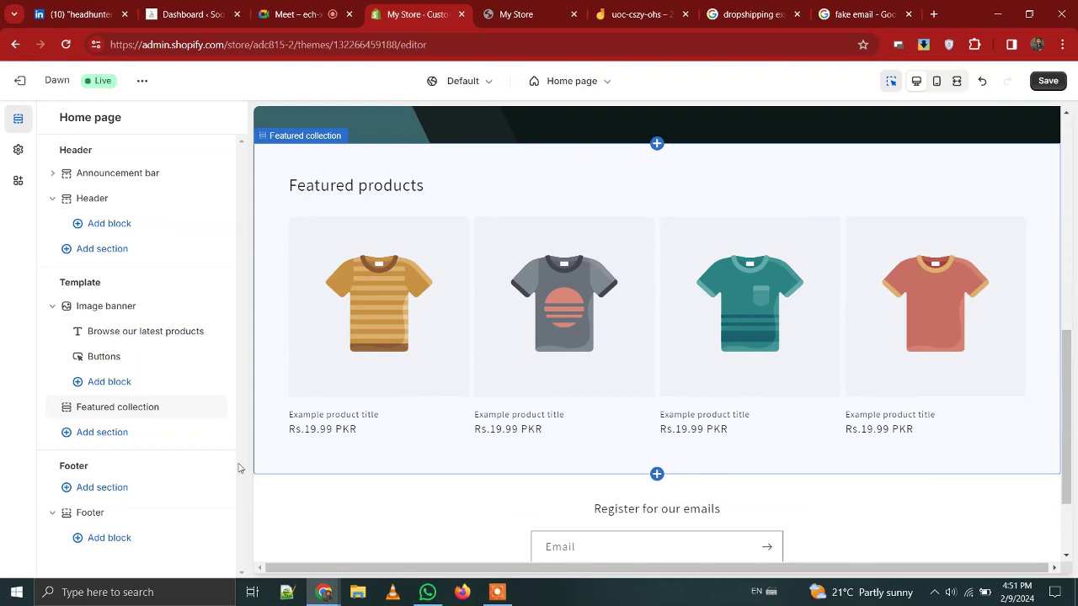
pyautogui.click(102, 432)
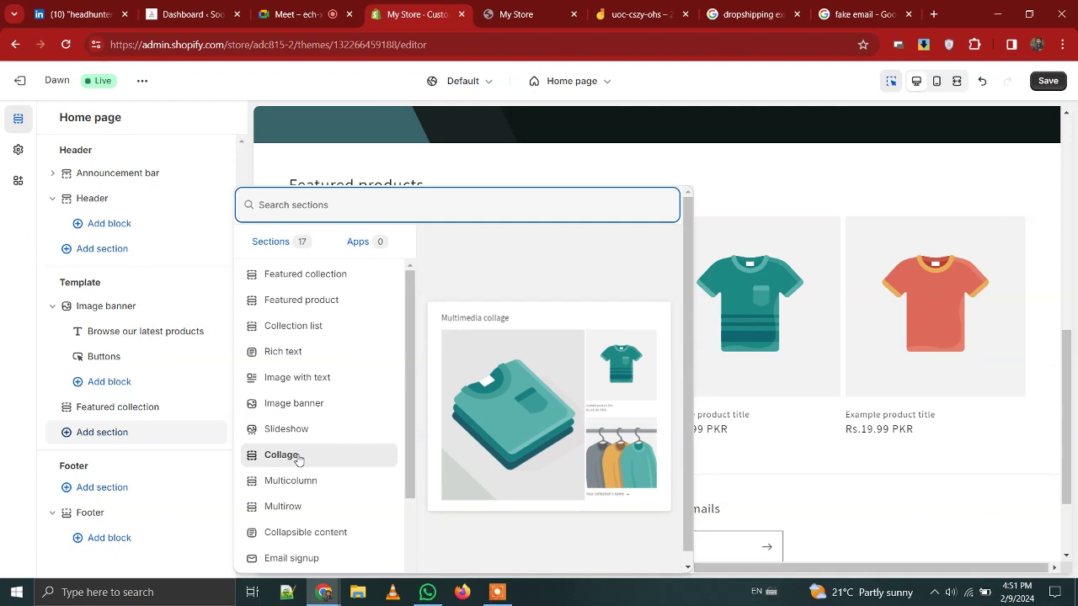
pyautogui.press('Escape')
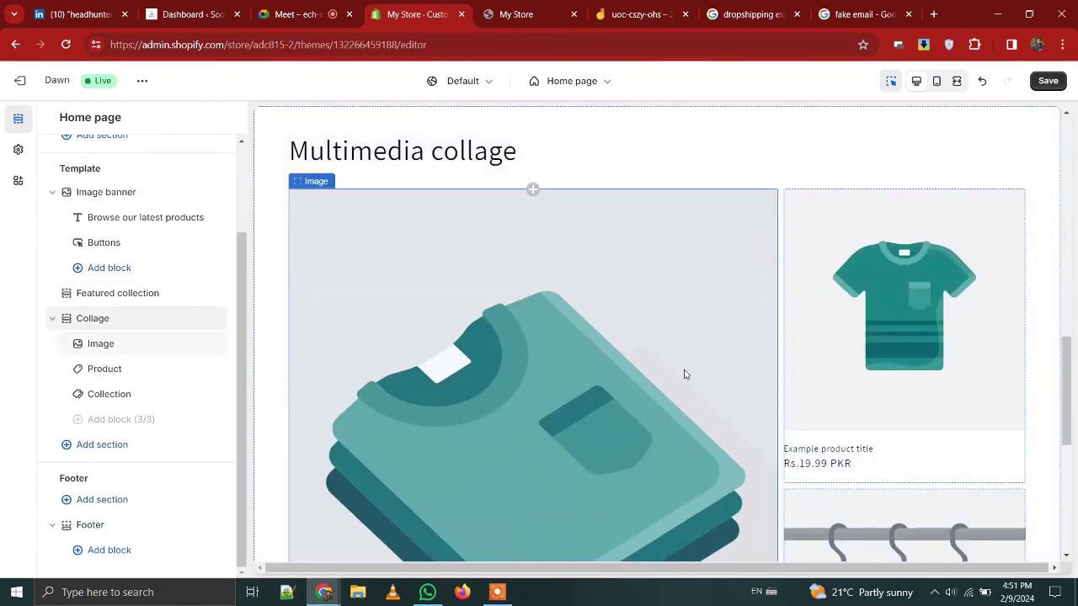
pyautogui.scroll(-5, 683, 374)
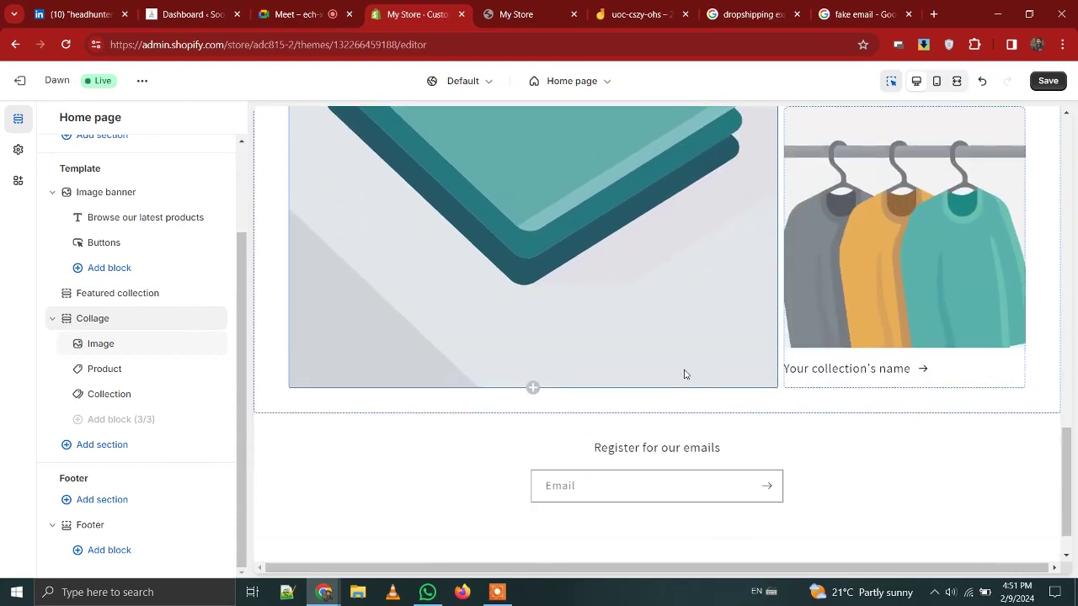
pyautogui.scroll(5, 683, 374)
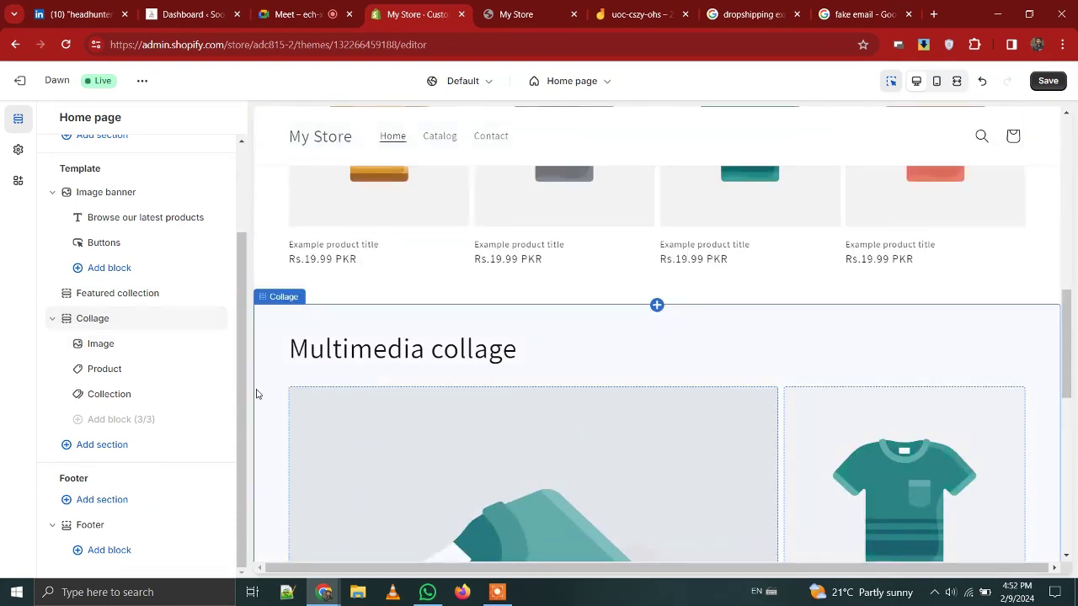
# Add a Multirow section below the collage and check its rows in the page preview.
pyautogui.click(93, 444)
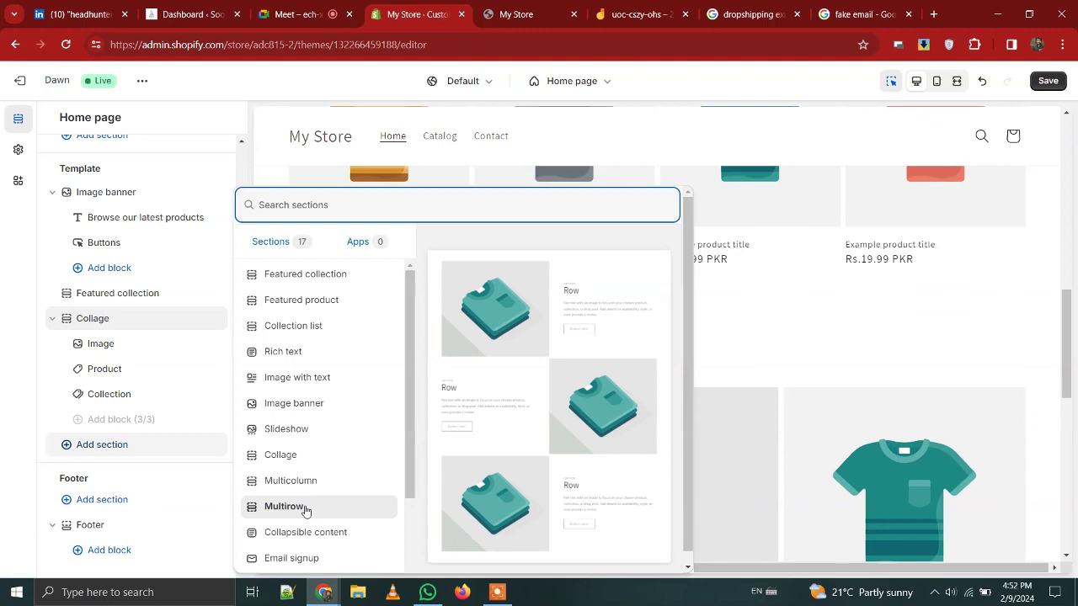
pyautogui.click(305, 509)
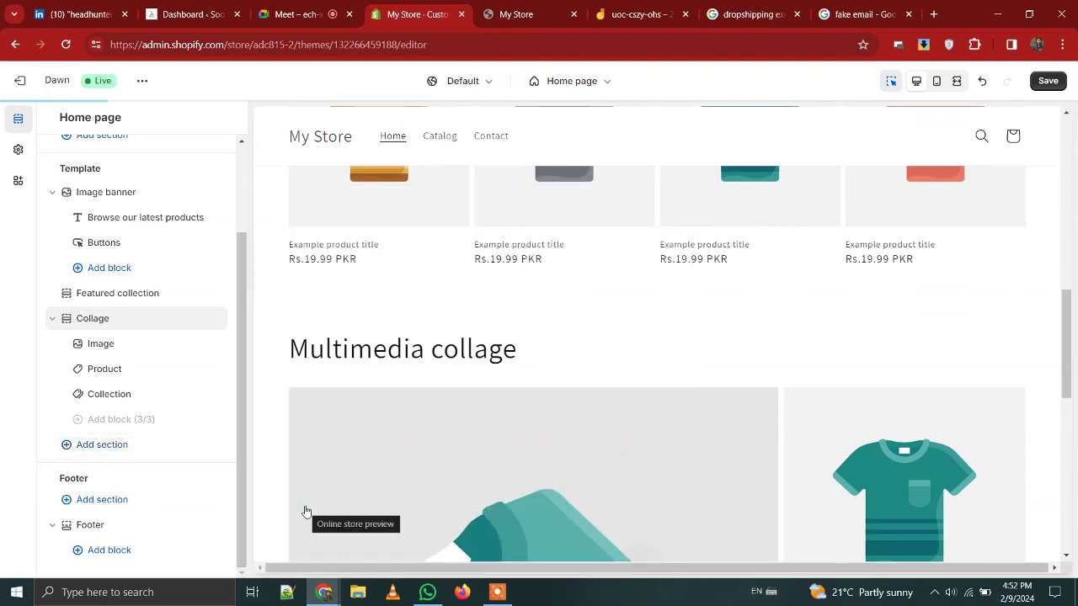
pyautogui.scroll(-6, 577, 442)
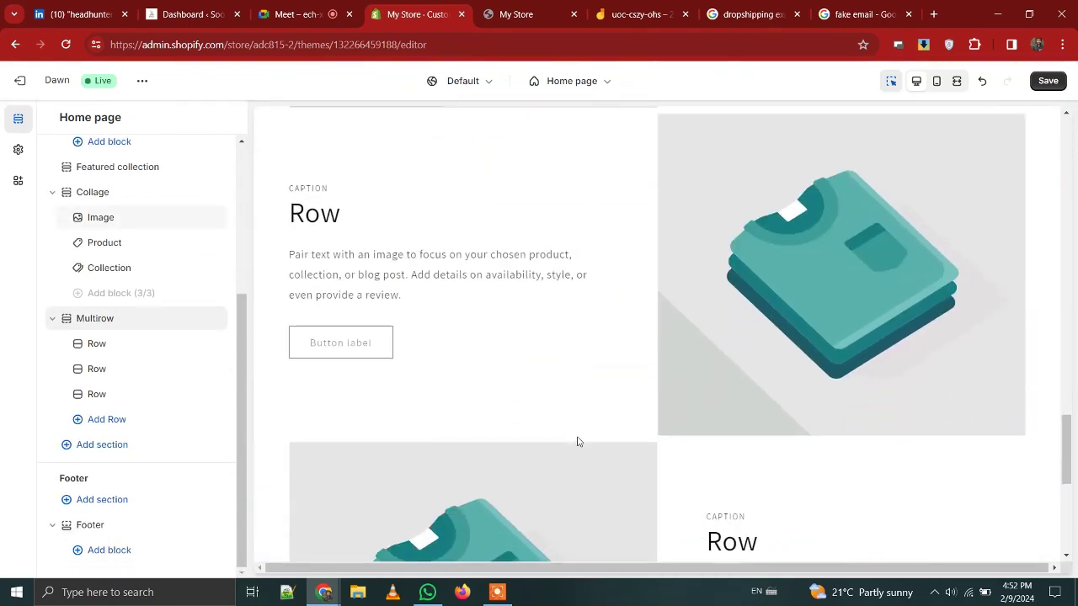
pyautogui.scroll(-2, 577, 442)
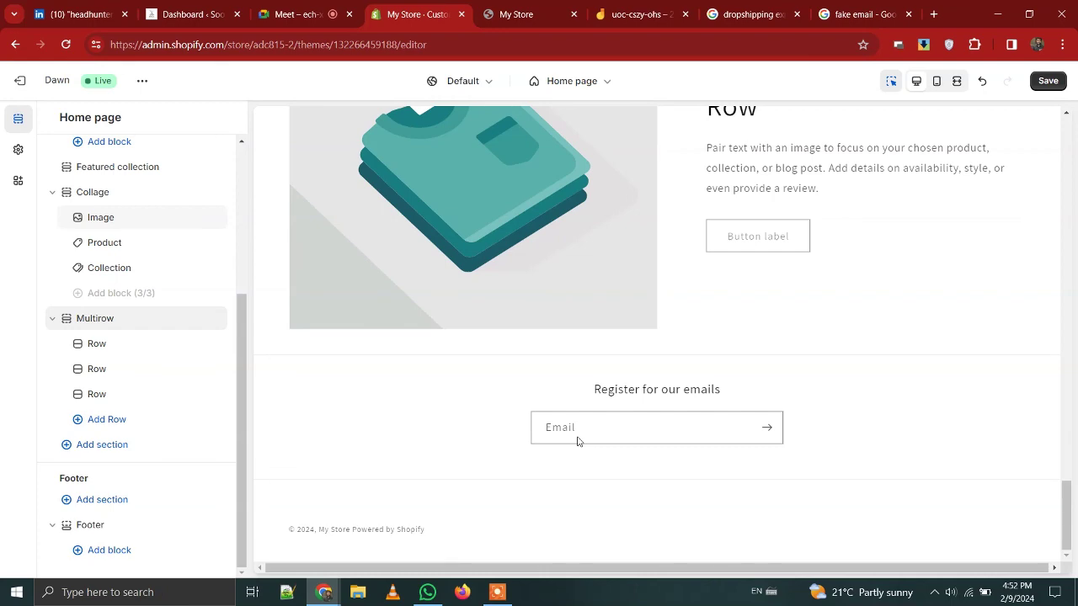
# Review the home page preview, open the image banner's settings and look through its options.
pyautogui.scroll(5, 405, 472)
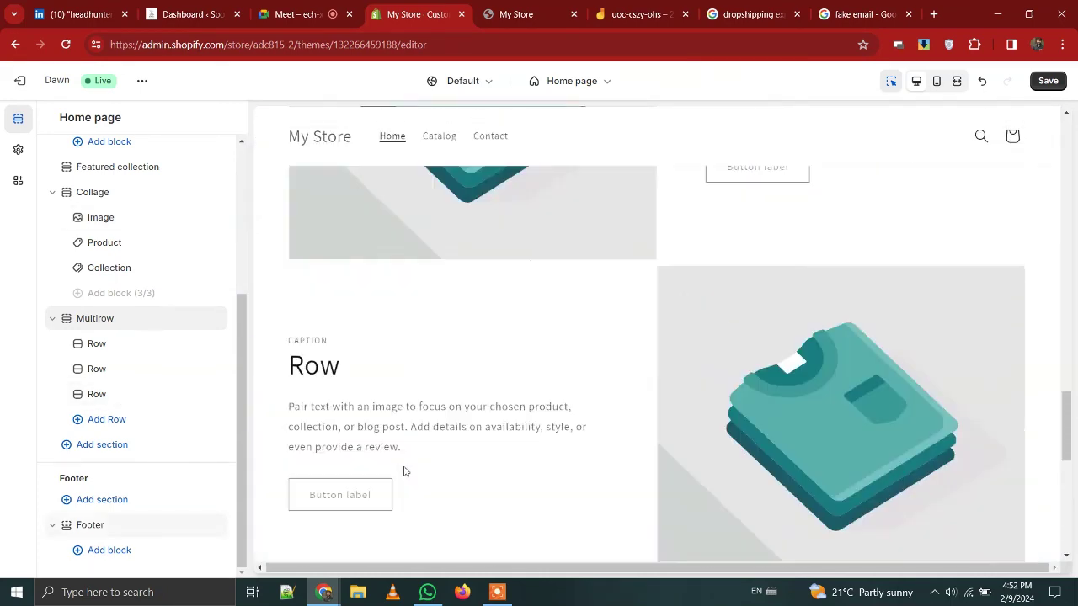
pyautogui.scroll(15, 404, 472)
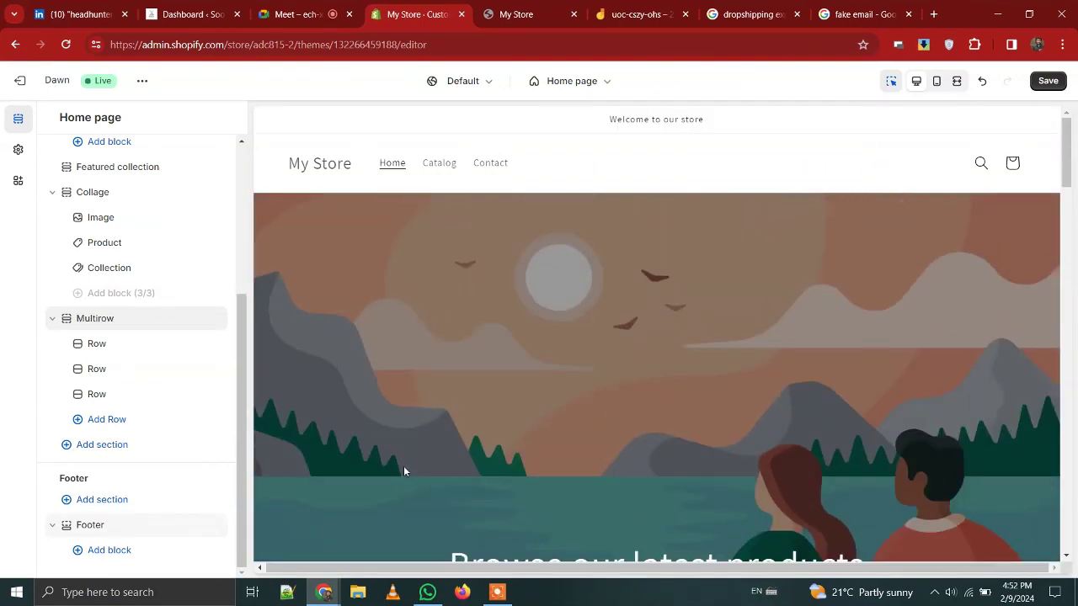
pyautogui.scroll(-3, 403, 471)
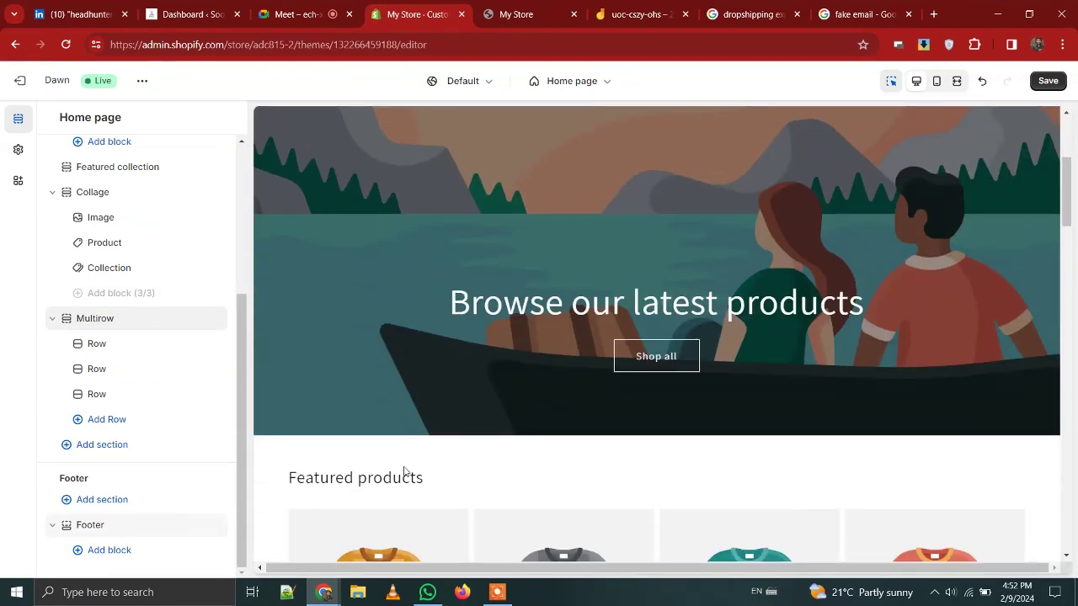
pyautogui.scroll(1, 404, 471)
pyautogui.scroll(3, 403, 472)
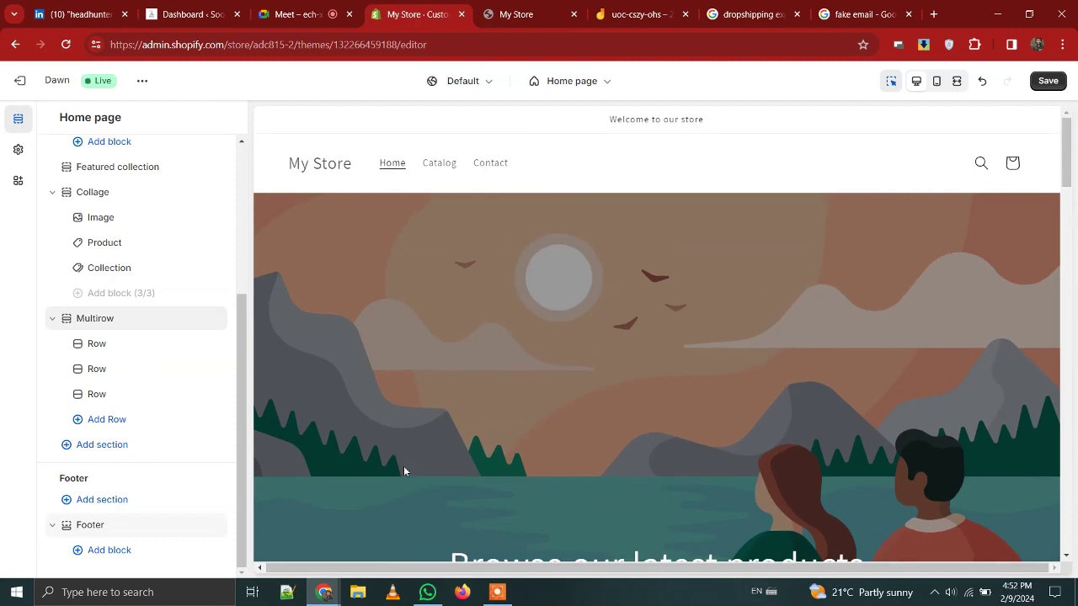
pyautogui.click(554, 362)
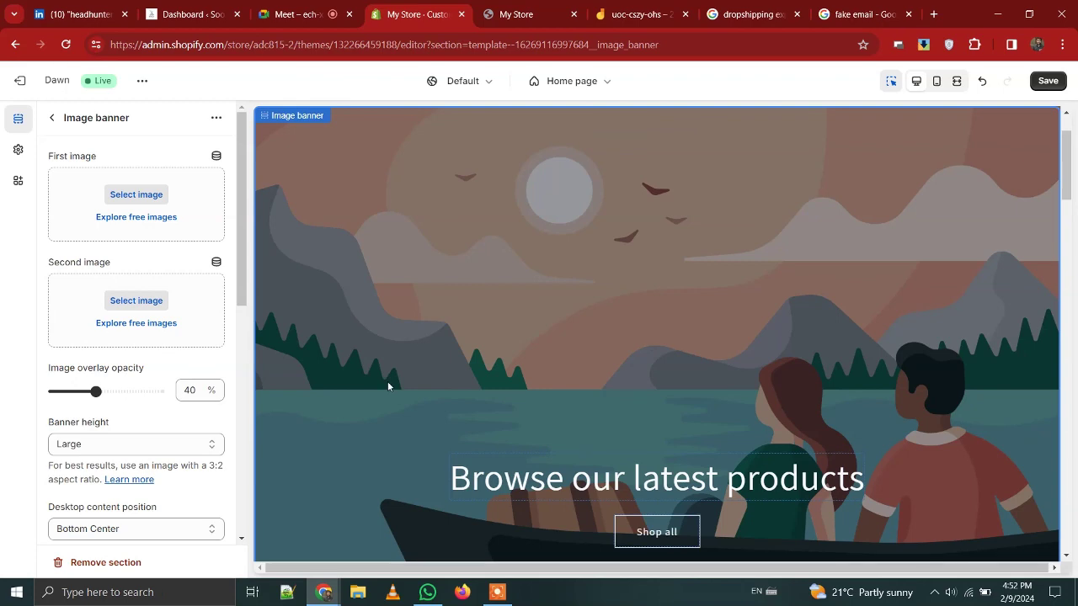
pyautogui.scroll(-5, 42, 328)
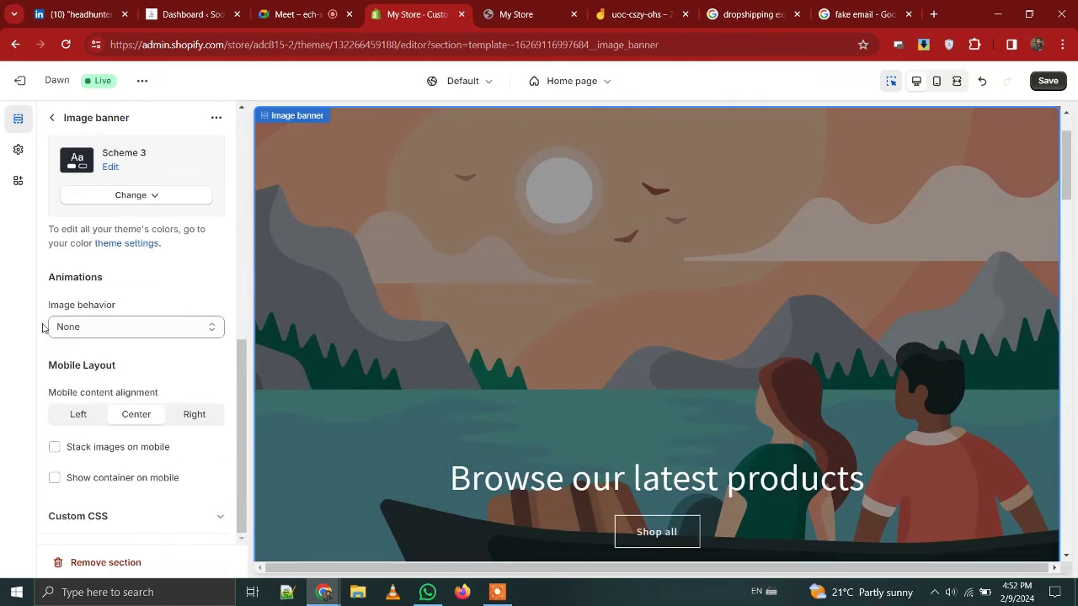
pyautogui.scroll(10, 42, 328)
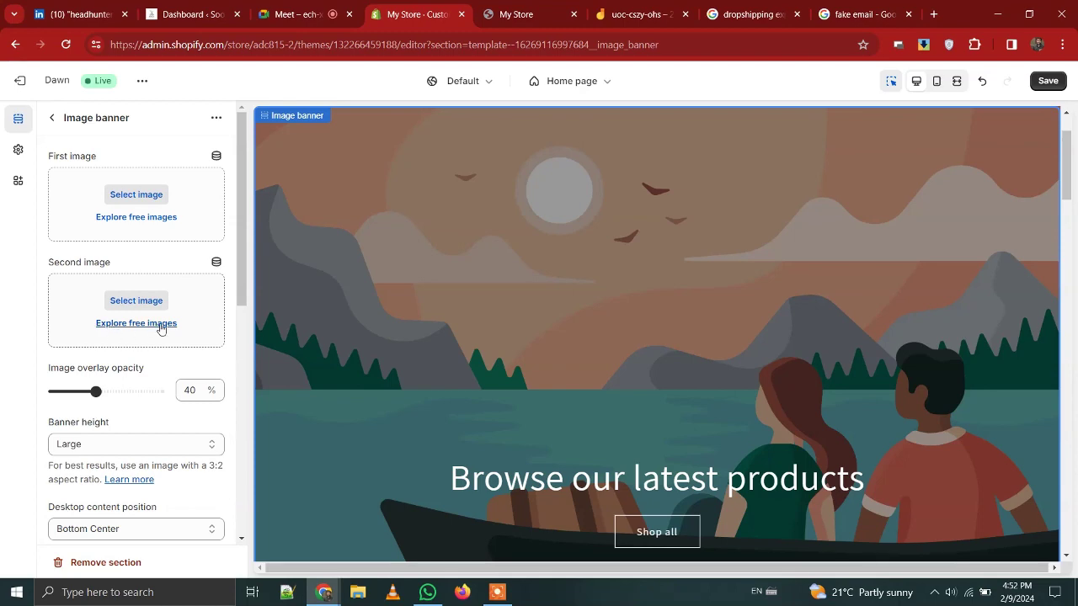
pyautogui.click(116, 204)
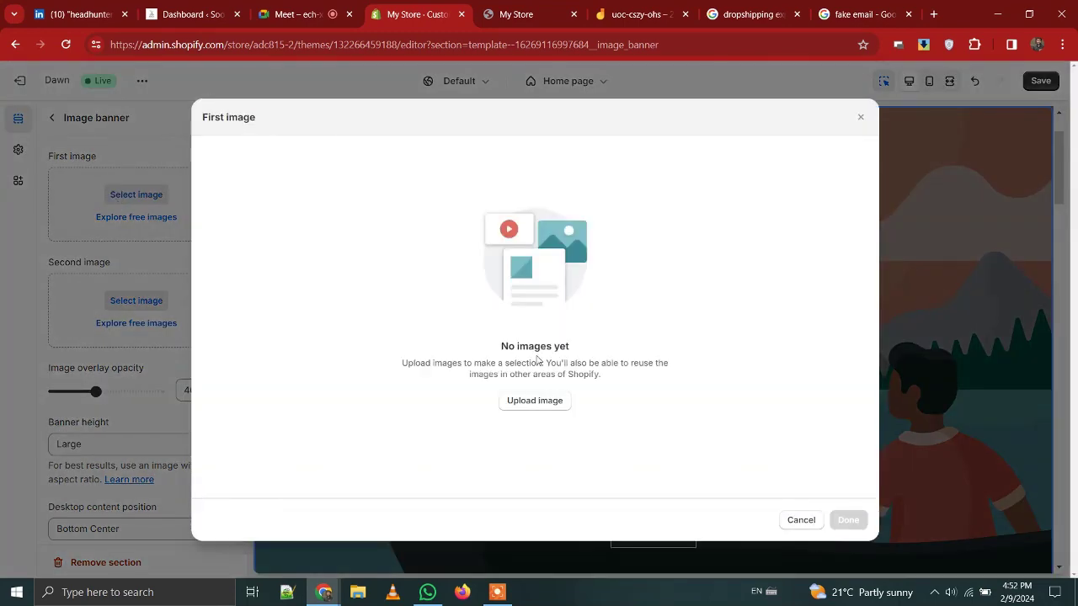
pyautogui.click(532, 401)
pyautogui.press('Escape')
pyautogui.press('Escape')
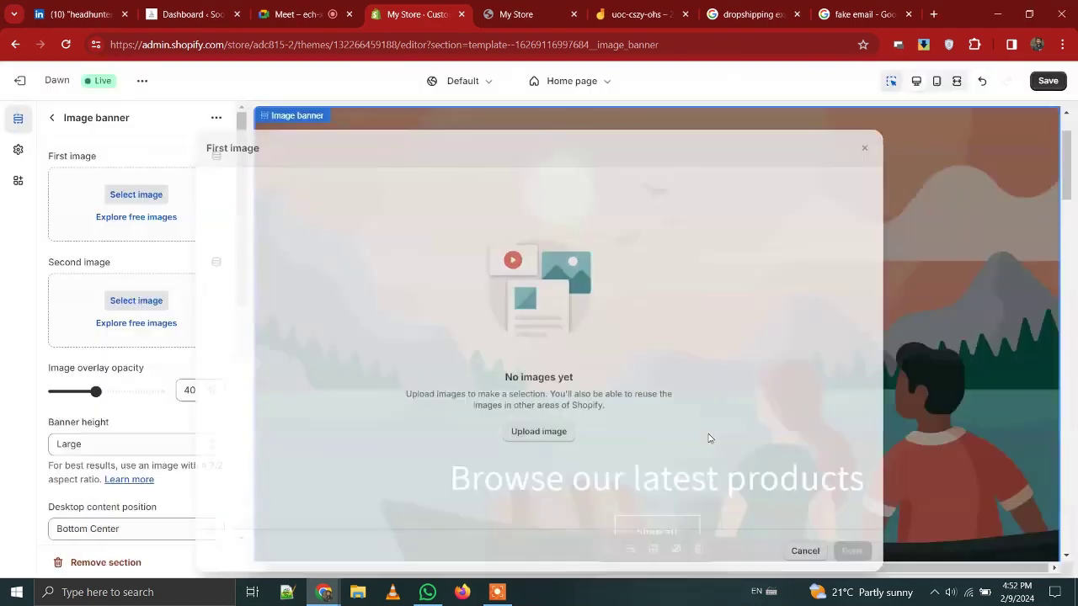
# Upload ezgif-2-15d0bc72d8.gif from the Downloads folder as the image banner's first image.
pyautogui.click(136, 195)
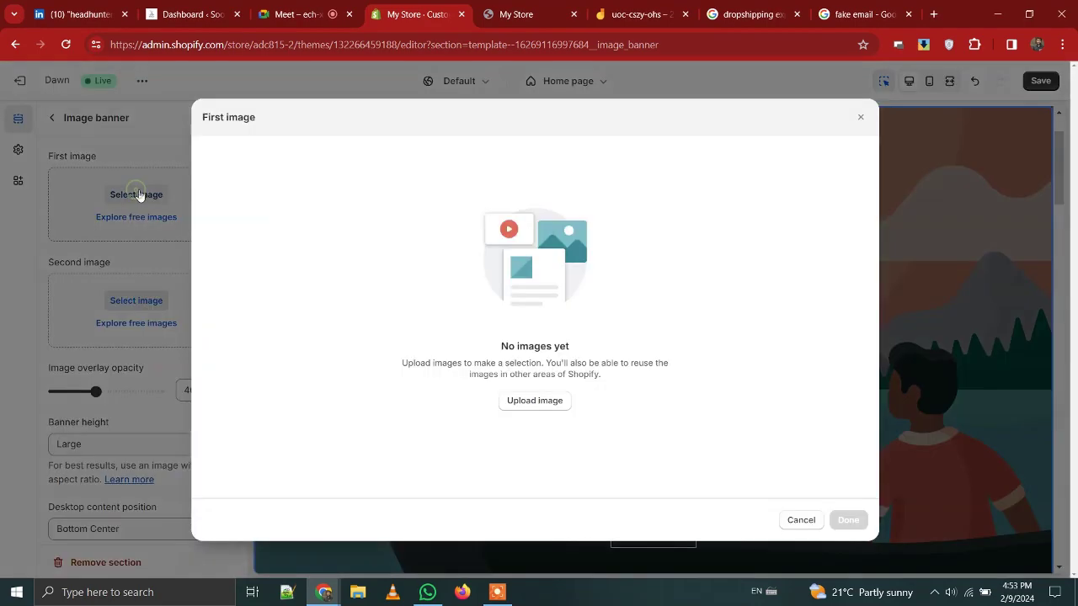
pyautogui.click(517, 397)
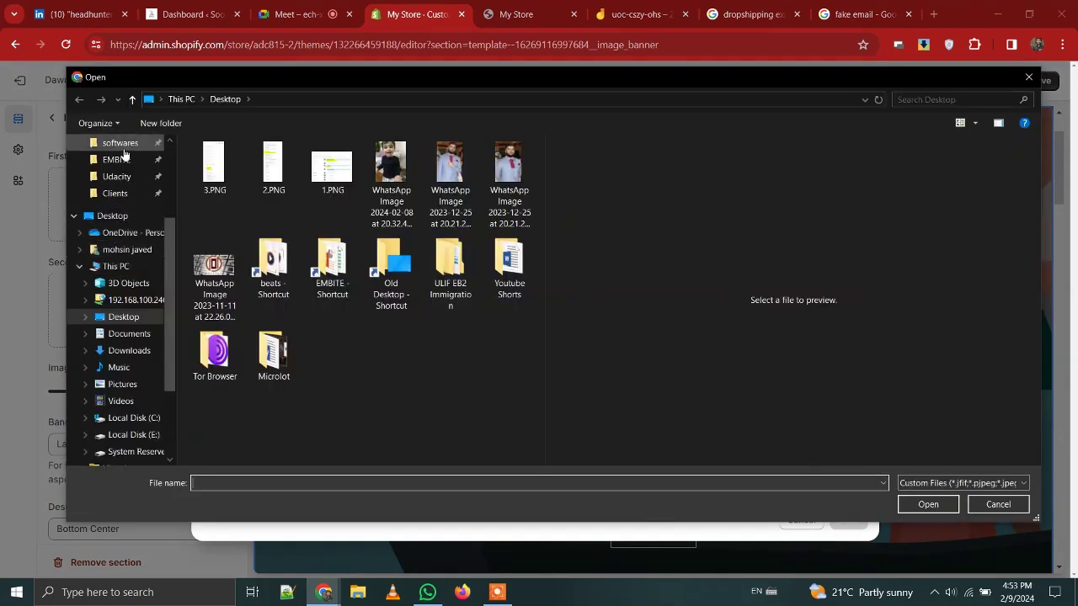
pyautogui.click(130, 351)
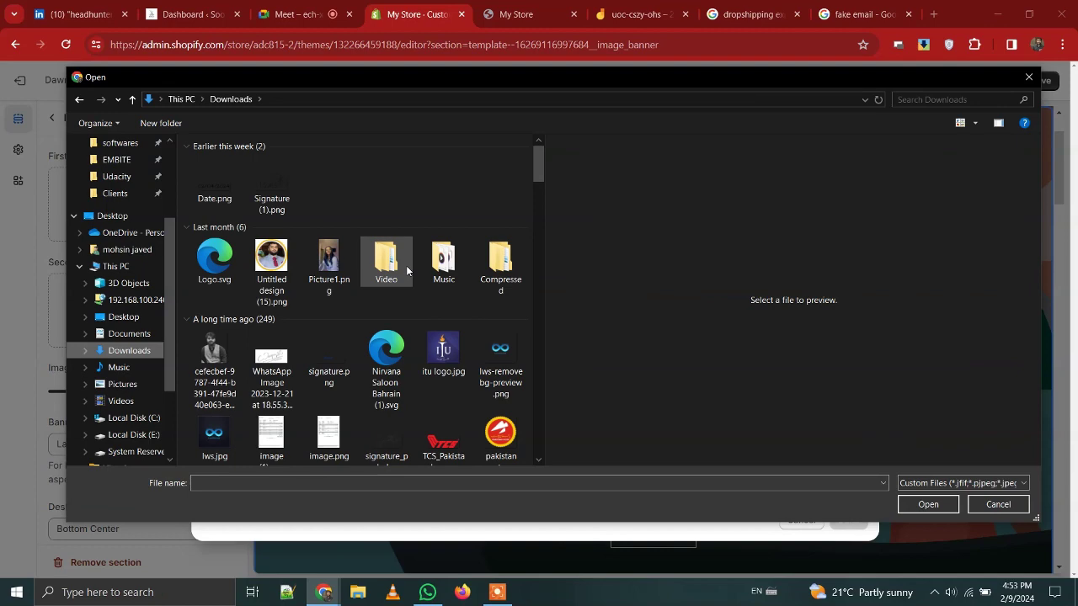
pyautogui.scroll(-5, 405, 269)
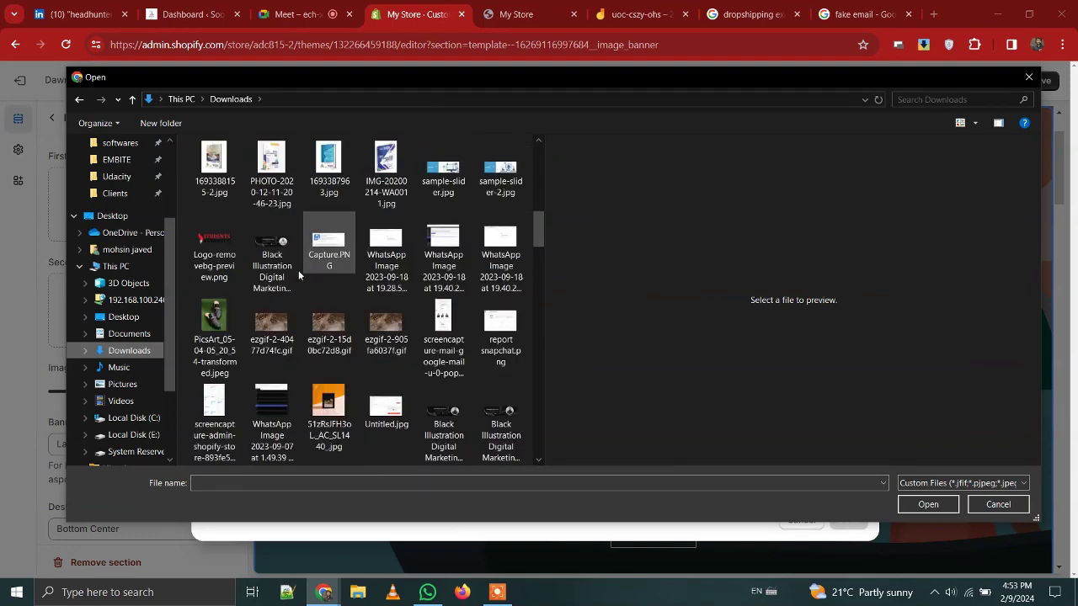
pyautogui.scroll(-3, 402, 323)
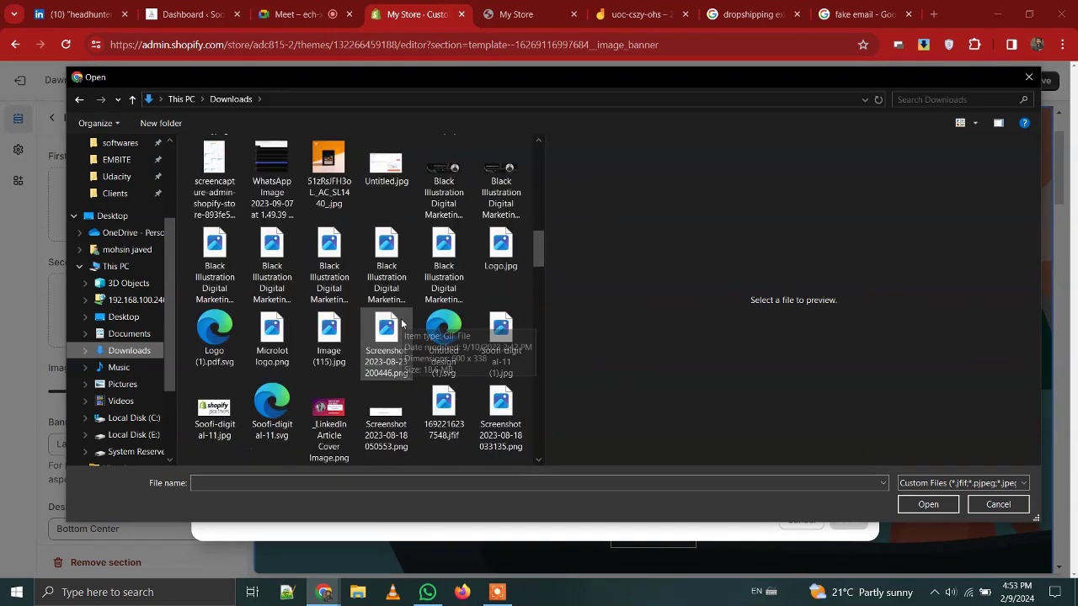
pyautogui.scroll(3, 292, 255)
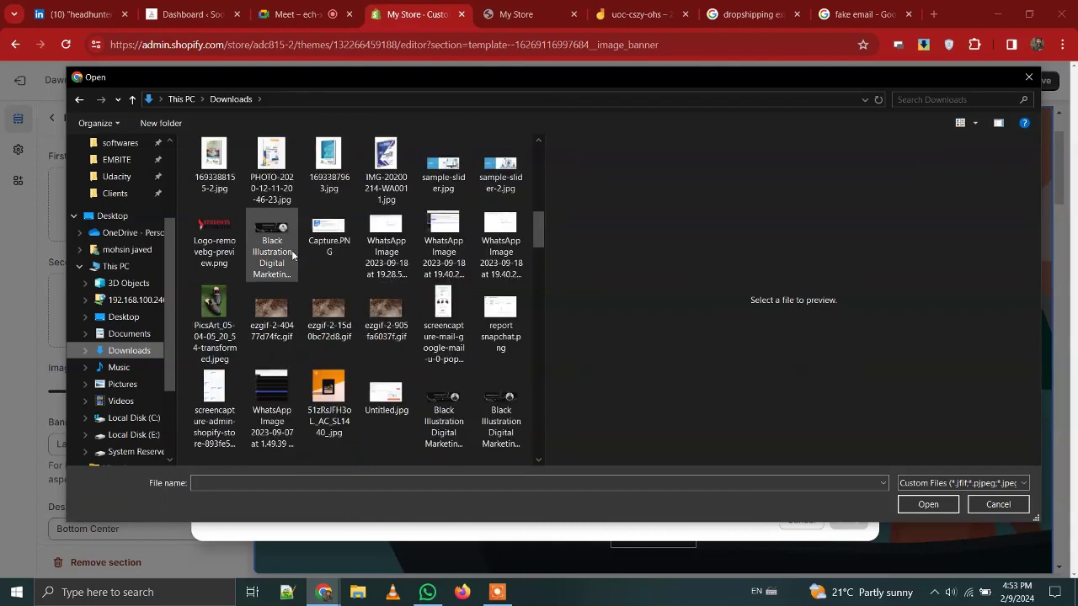
pyautogui.click(274, 314)
pyautogui.click(329, 317)
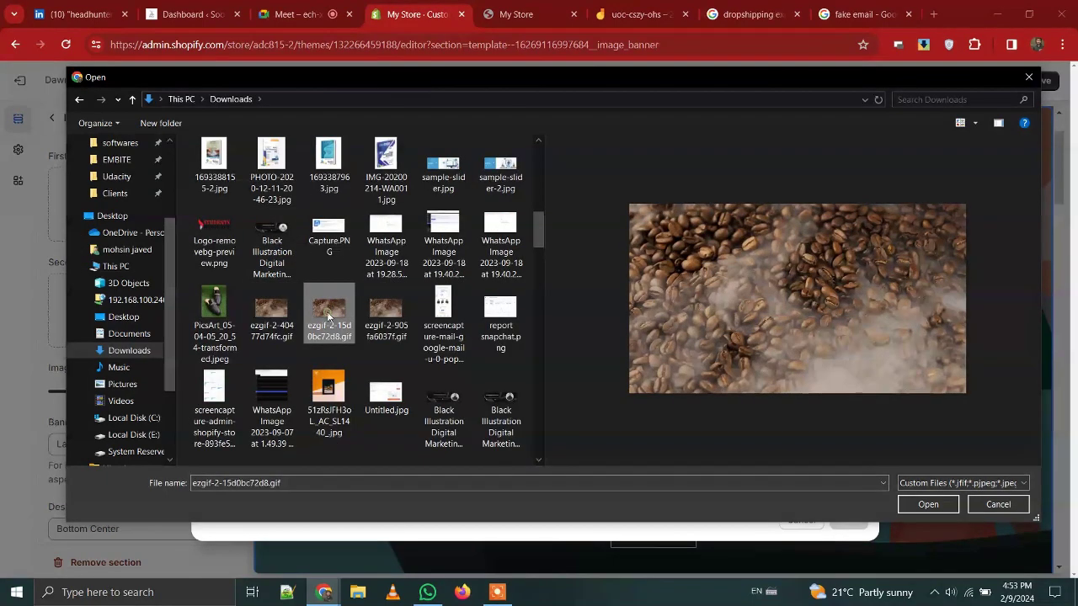
pyautogui.click(922, 505)
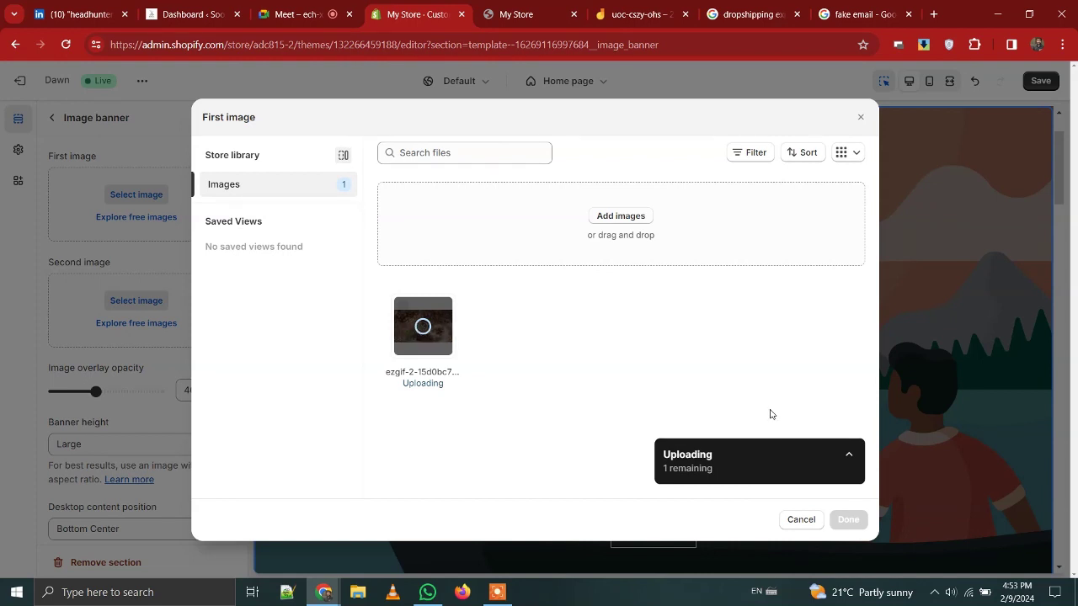
# Check the upload progress, apply the uploaded GIF to the image banner, and look over the banner preview.
pyautogui.click(850, 454)
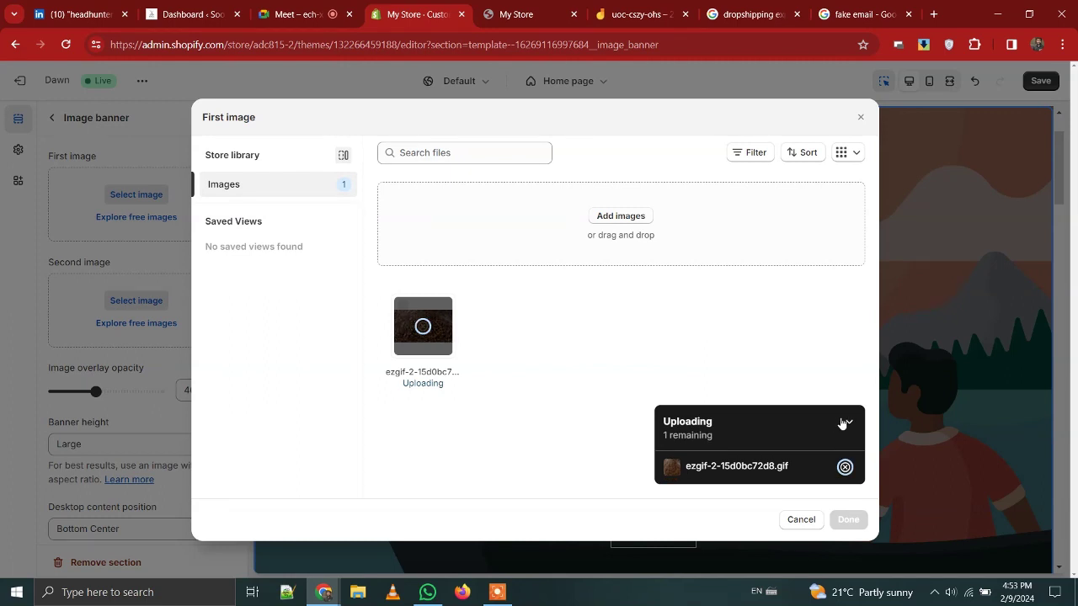
pyautogui.click(847, 422)
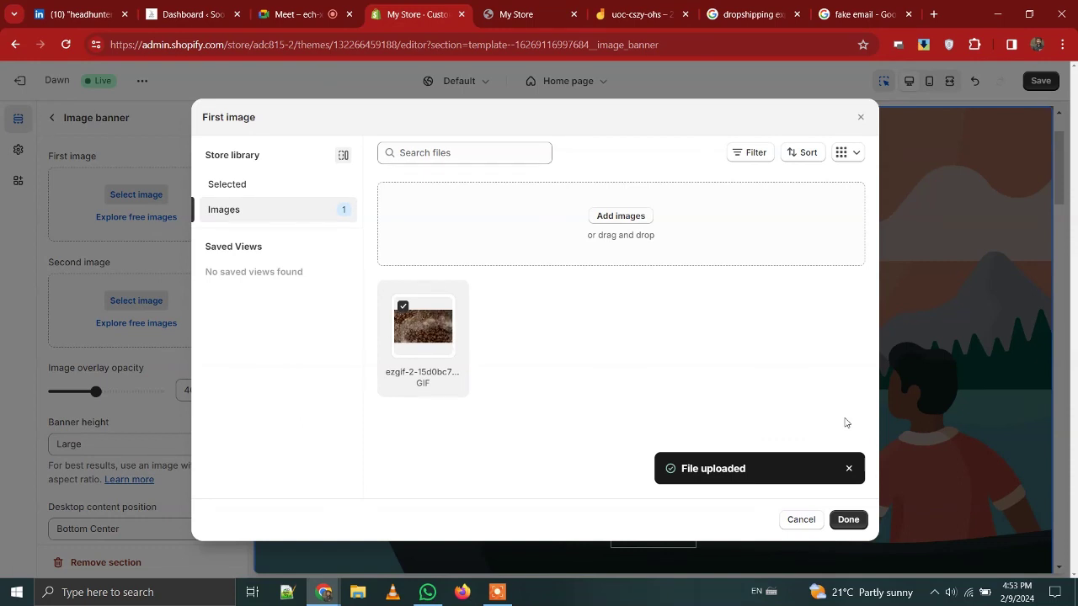
pyautogui.click(852, 525)
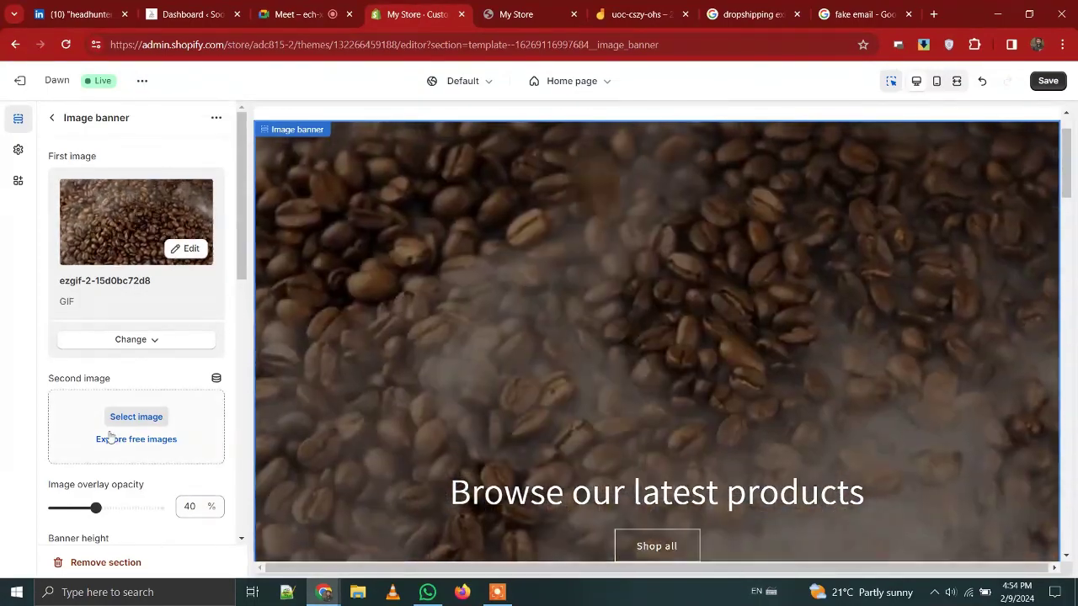
pyautogui.scroll(-2, 108, 434)
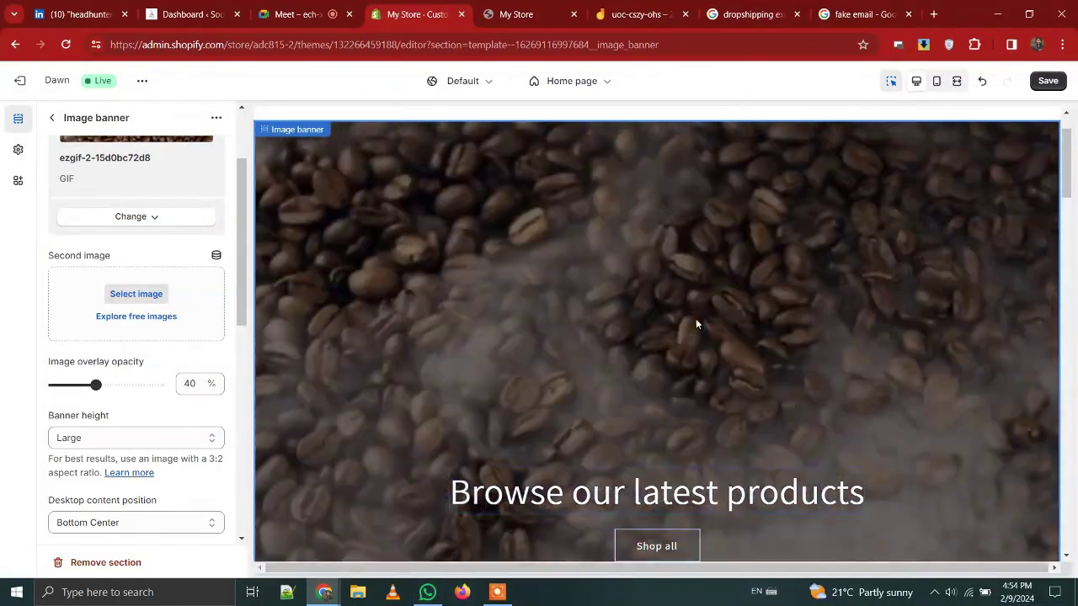
pyautogui.scroll(-1, 695, 323)
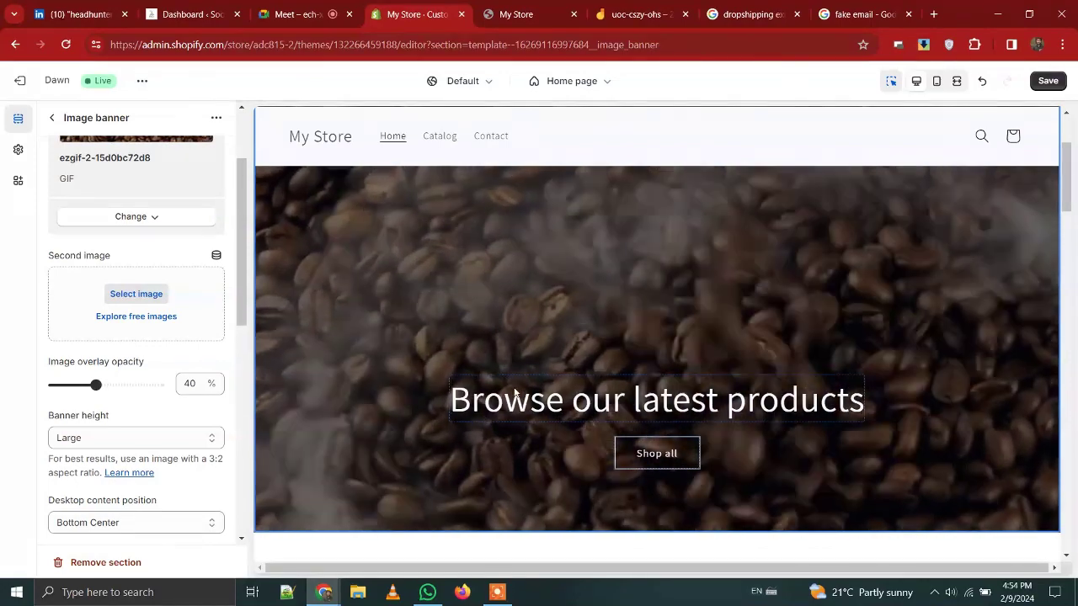
# Change the image banner's heading to "Browse our latest brews" and save the theme.
pyautogui.click(651, 402)
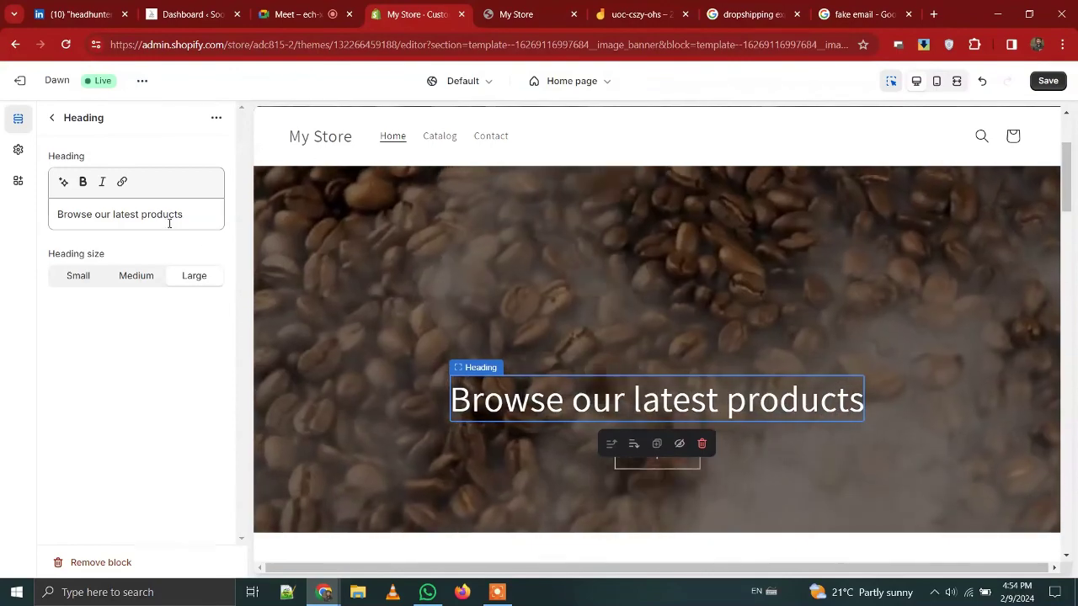
pyautogui.doubleClick(164, 215)
pyautogui.hotkey('ctrl', 'a')
pyautogui.press('End')
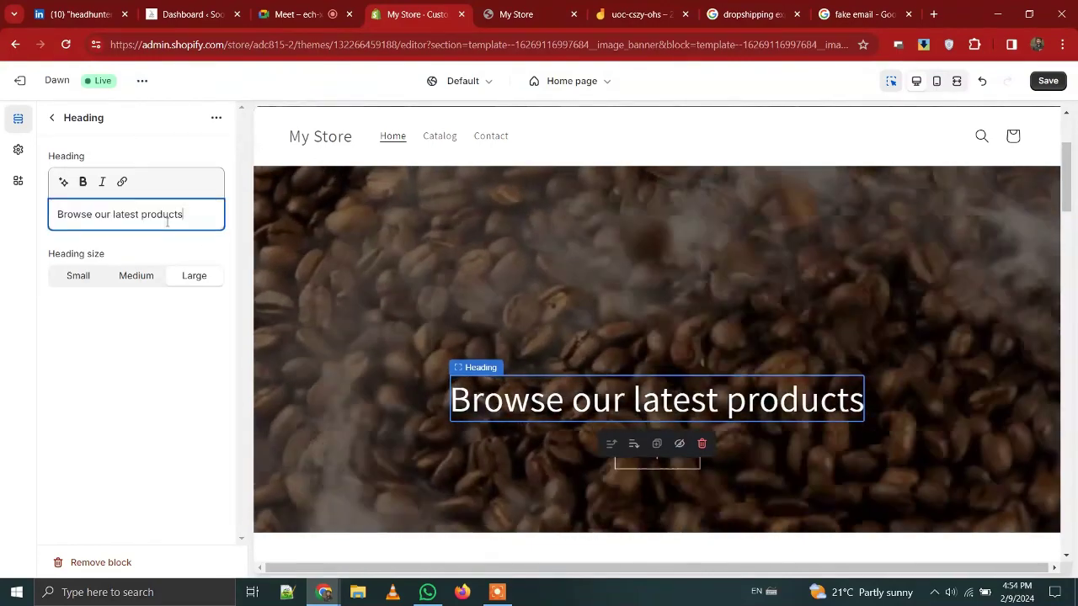
pyautogui.hotkey('shift', 'Left')
pyautogui.hotkey('shift', 'Left')
pyautogui.hotkey('shift', 'Left')
pyautogui.hotkey('shift', 'Left')
pyautogui.hotkey('shift', 'Left')
pyautogui.hotkey('shift', 'Left')
pyautogui.hotkey('shift', 'Left')
pyautogui.hotkey('shift', 'Left')
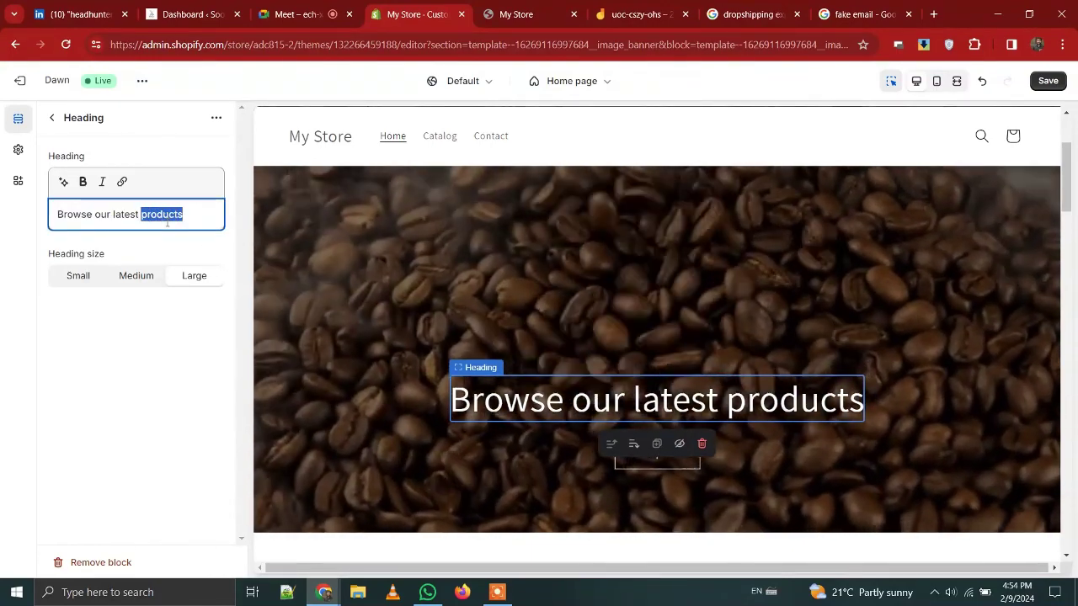
pyautogui.write('brews')
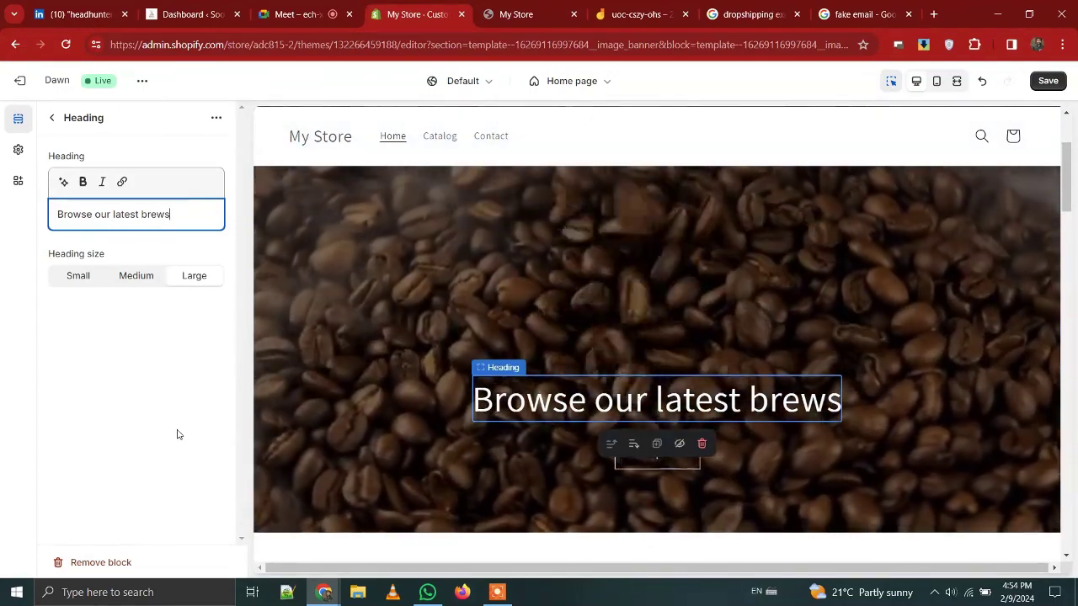
pyautogui.click(1049, 81)
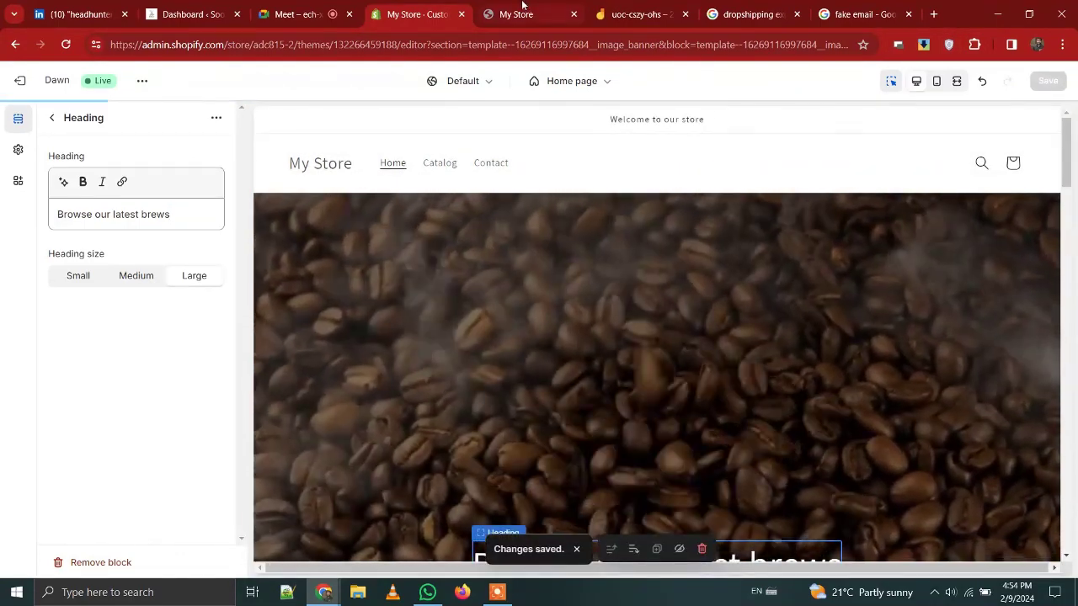
# Reload the live storefront and examine the updated banner, the featured products and the multimedia collage.
pyautogui.hotkey('ctrl', 'Tab')
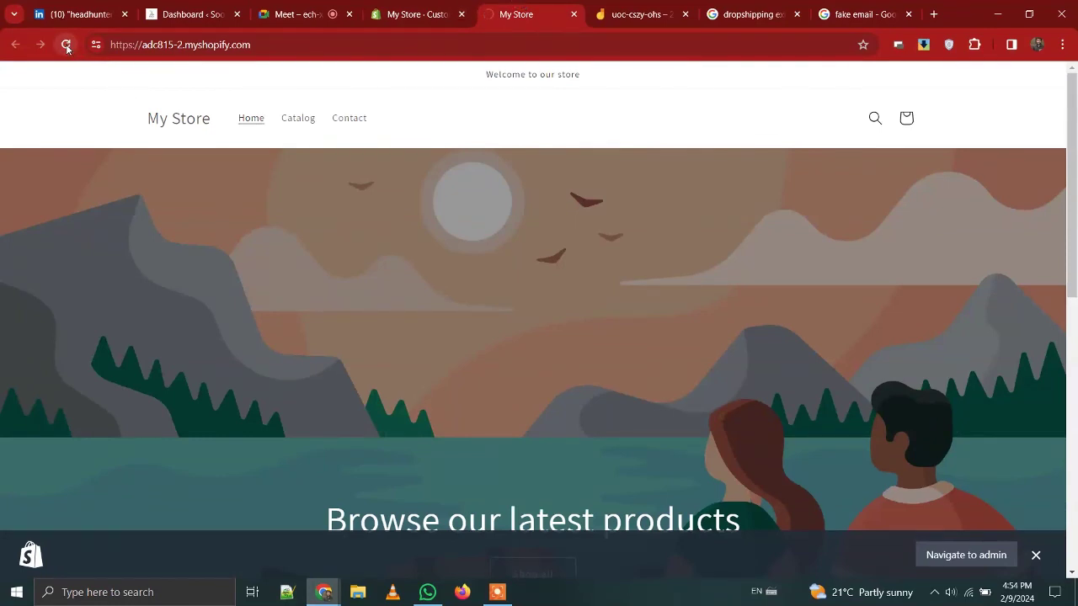
pyautogui.click(66, 45)
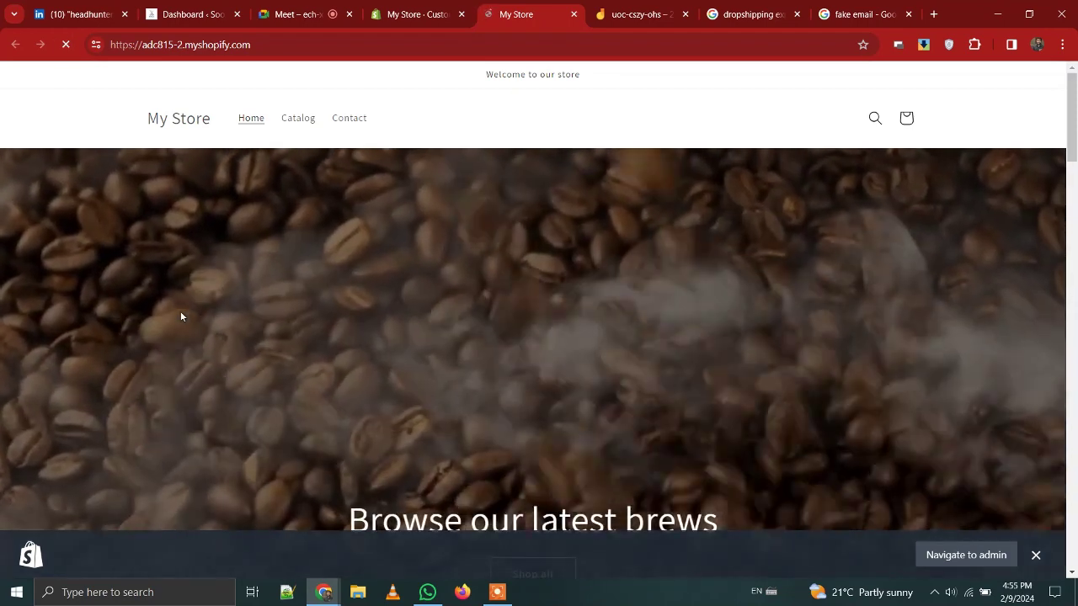
pyautogui.scroll(-2, 180, 317)
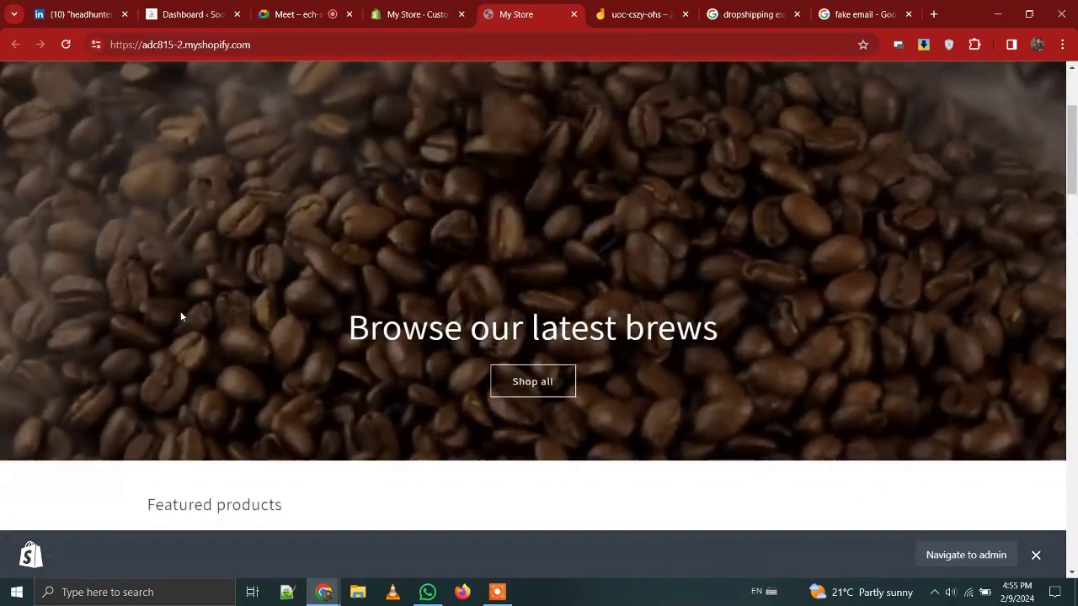
pyautogui.scroll(-1, 180, 317)
pyautogui.scroll(-1, 180, 316)
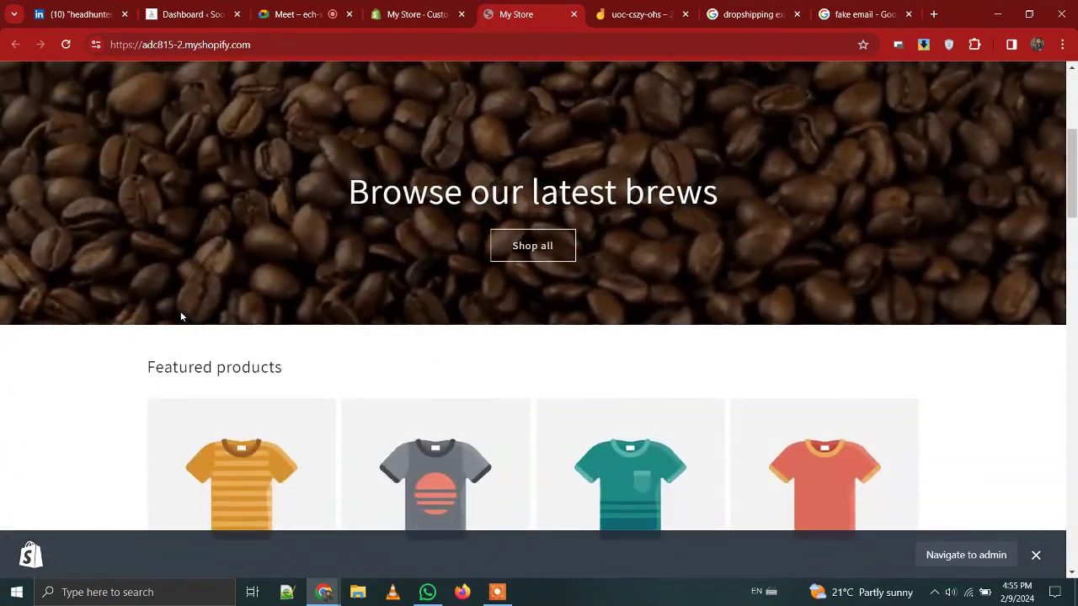
pyautogui.scroll(-1, 181, 316)
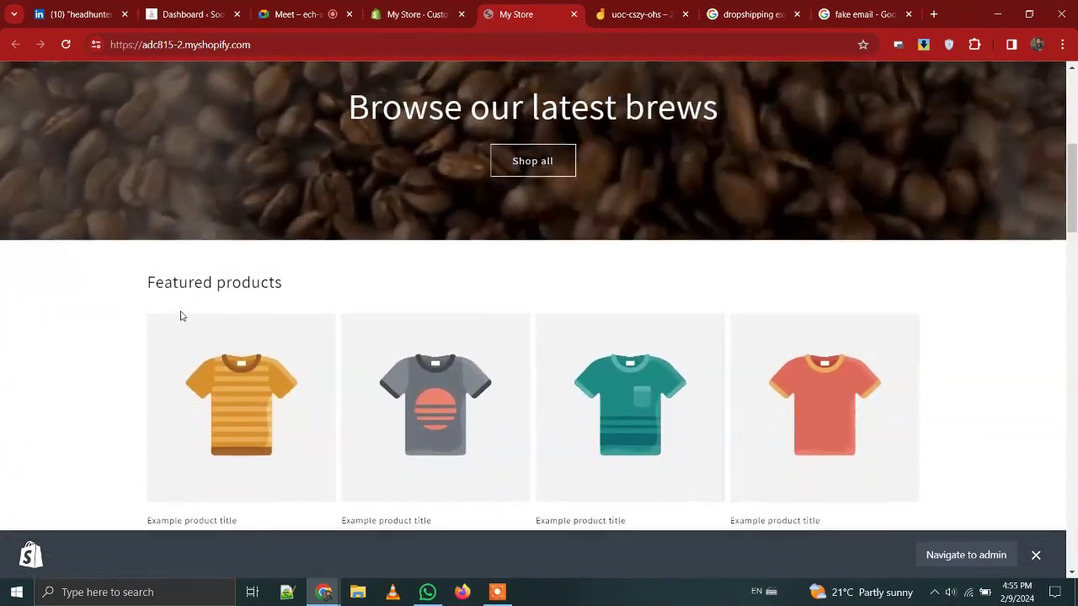
pyautogui.scroll(-1, 178, 311)
pyautogui.scroll(1, 178, 311)
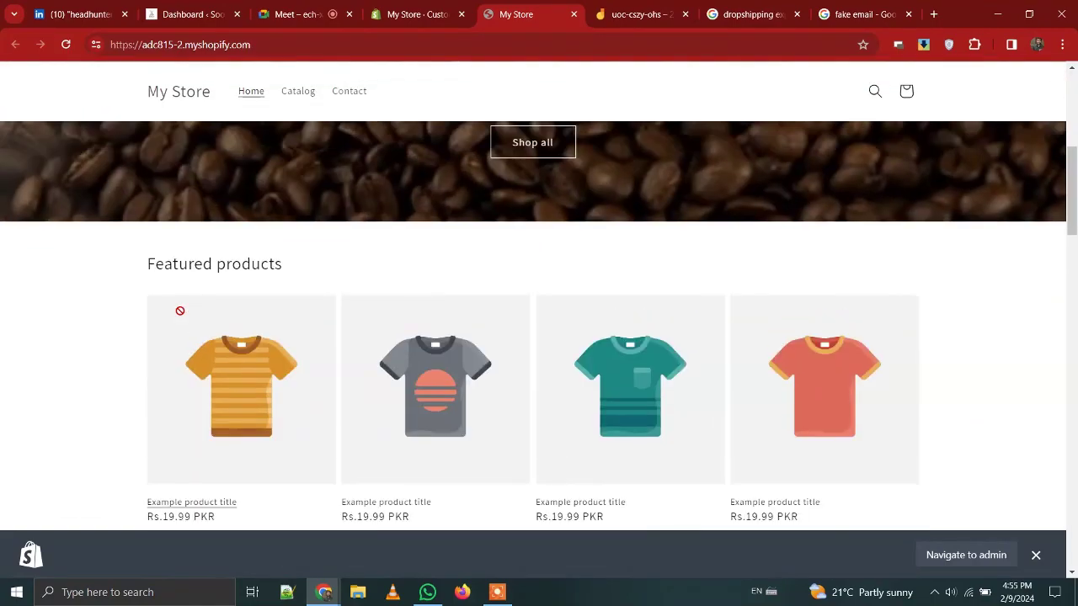
pyautogui.scroll(5, 180, 311)
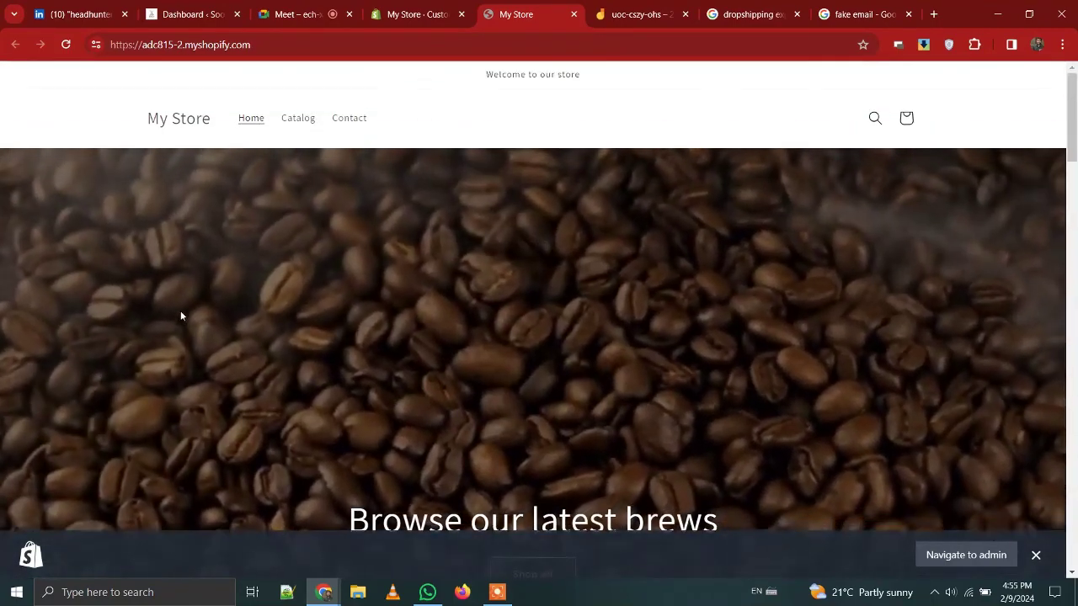
pyautogui.scroll(-8, 180, 315)
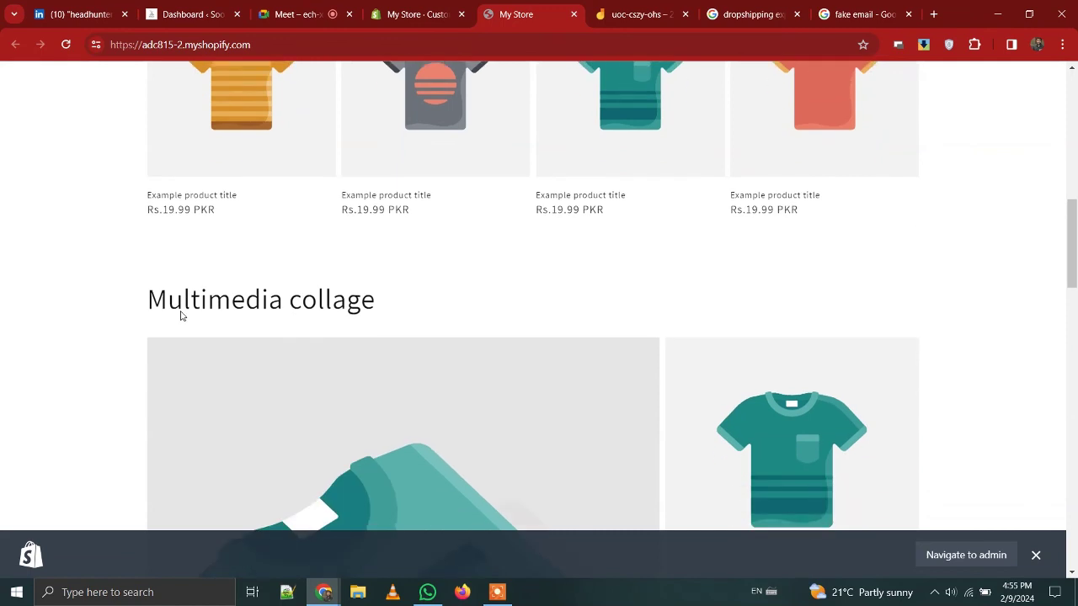
pyautogui.scroll(-1, 180, 313)
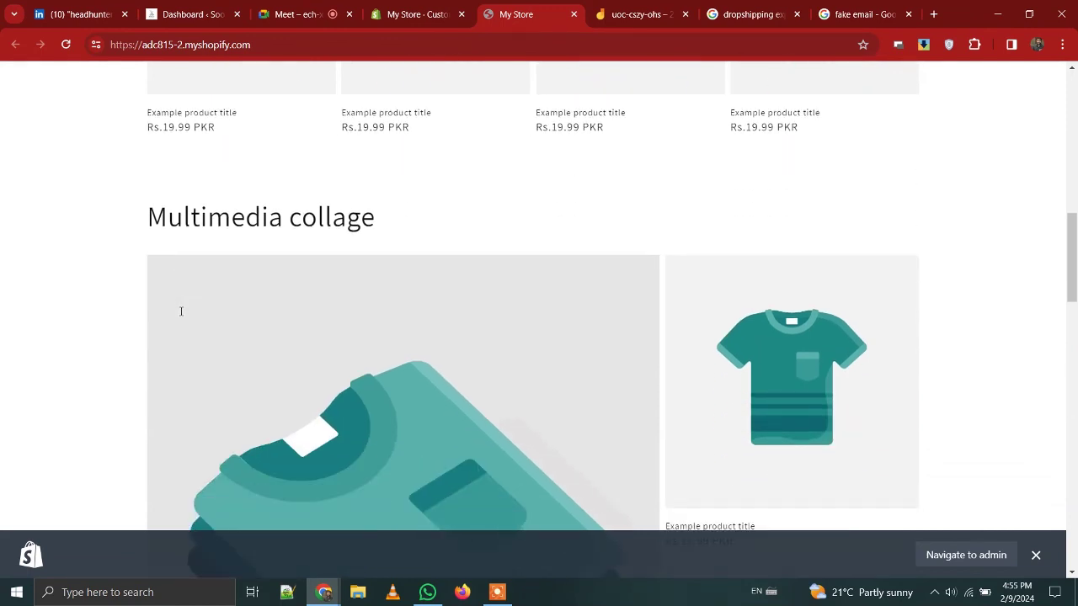
pyautogui.scroll(3, 181, 316)
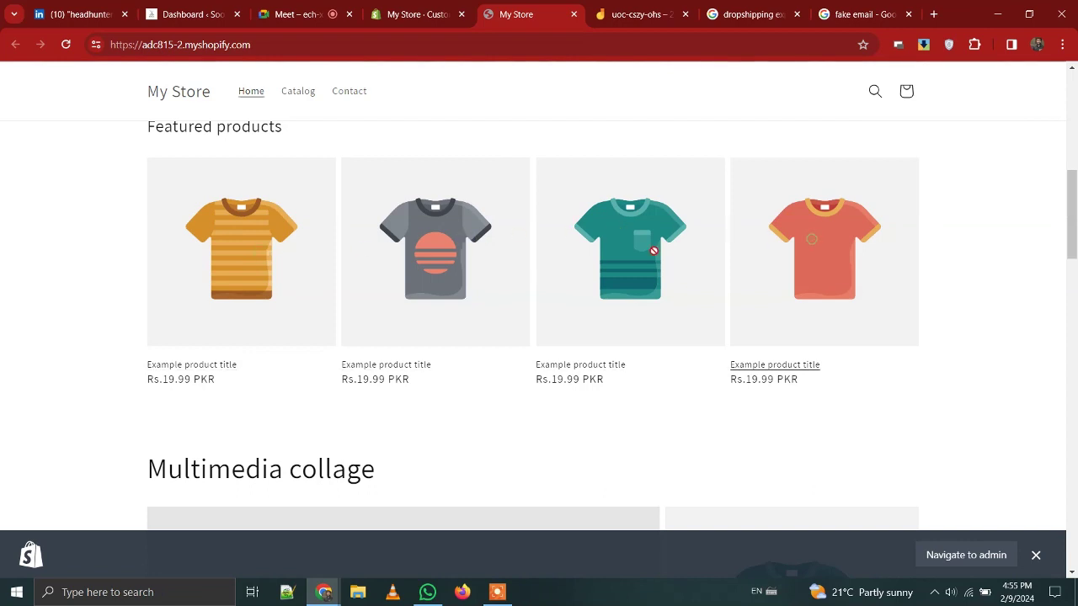
pyautogui.scroll(-6, 290, 250)
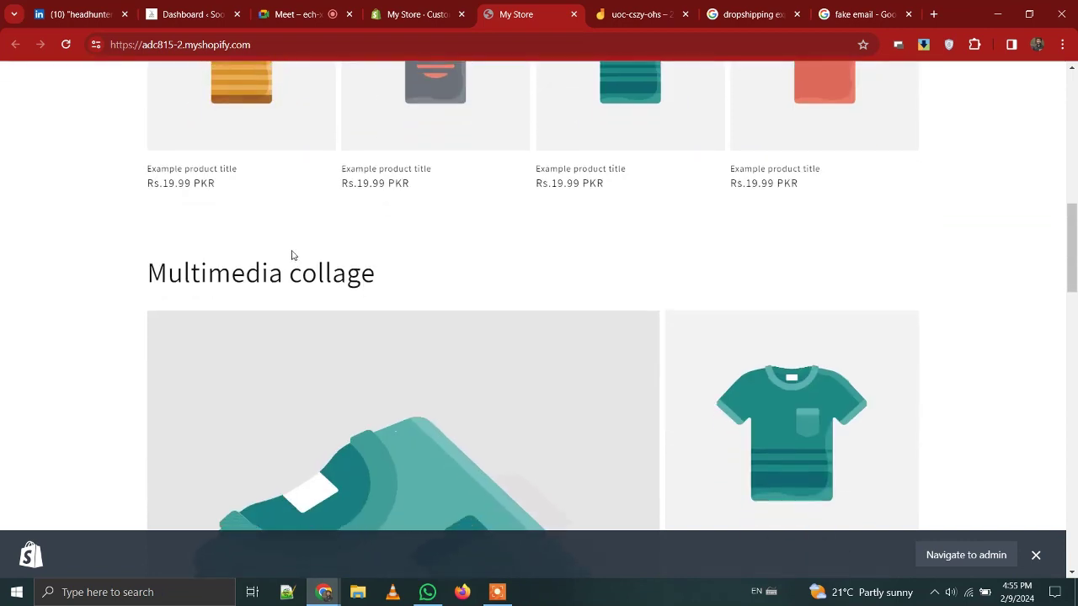
pyautogui.scroll(-1, 291, 255)
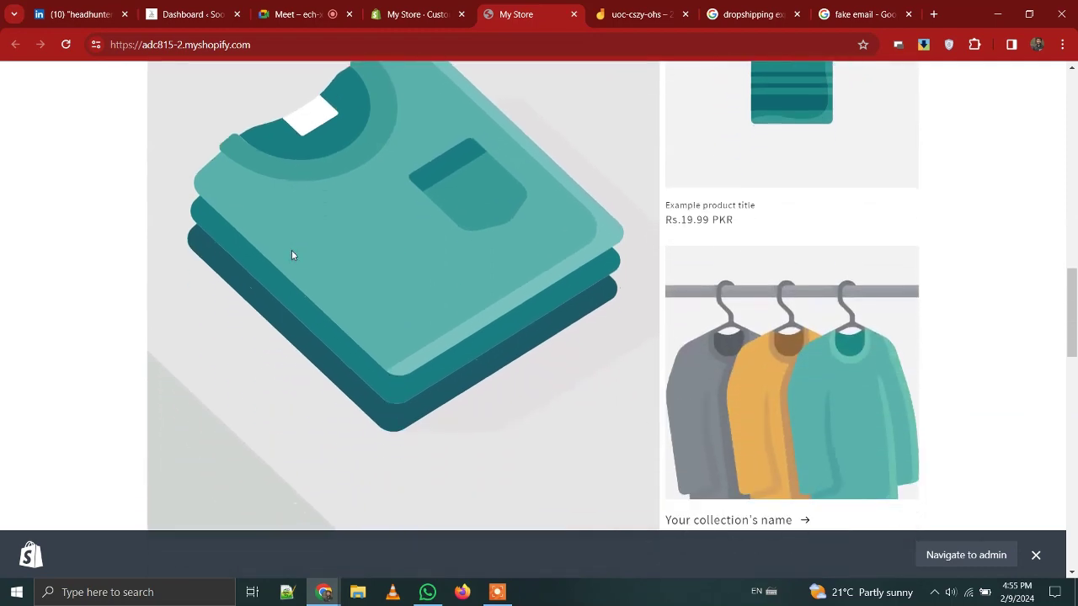
pyautogui.scroll(3, 292, 255)
# Return to the theme editor and replace the row's placeholder text with "AKjfa;slkjha;lgjlkgj;KLEJ".
pyautogui.click(378, 7)
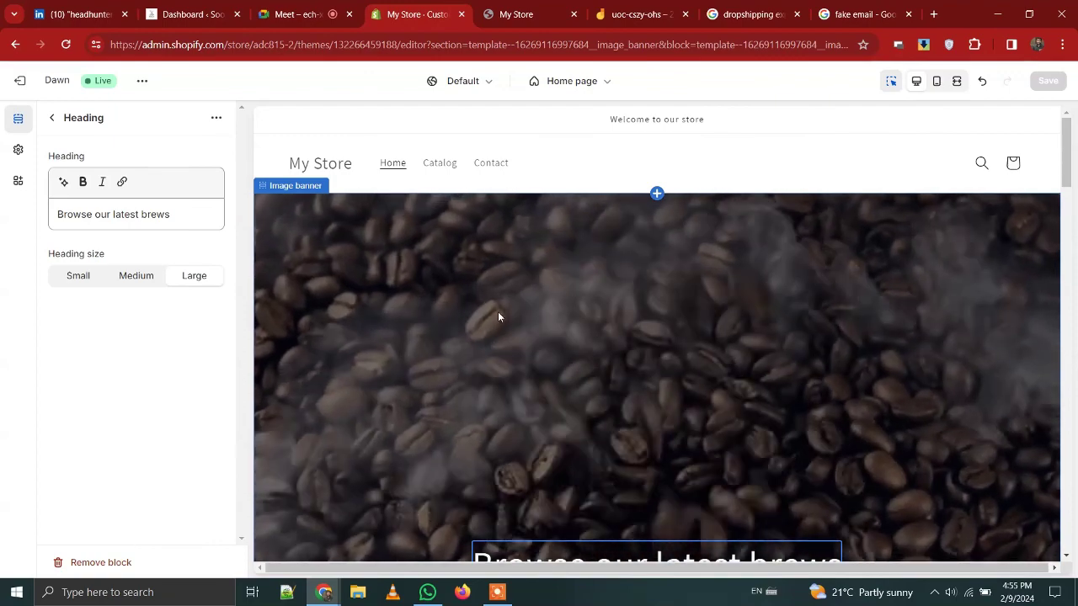
pyautogui.scroll(-1, 498, 317)
pyautogui.scroll(-10, 497, 317)
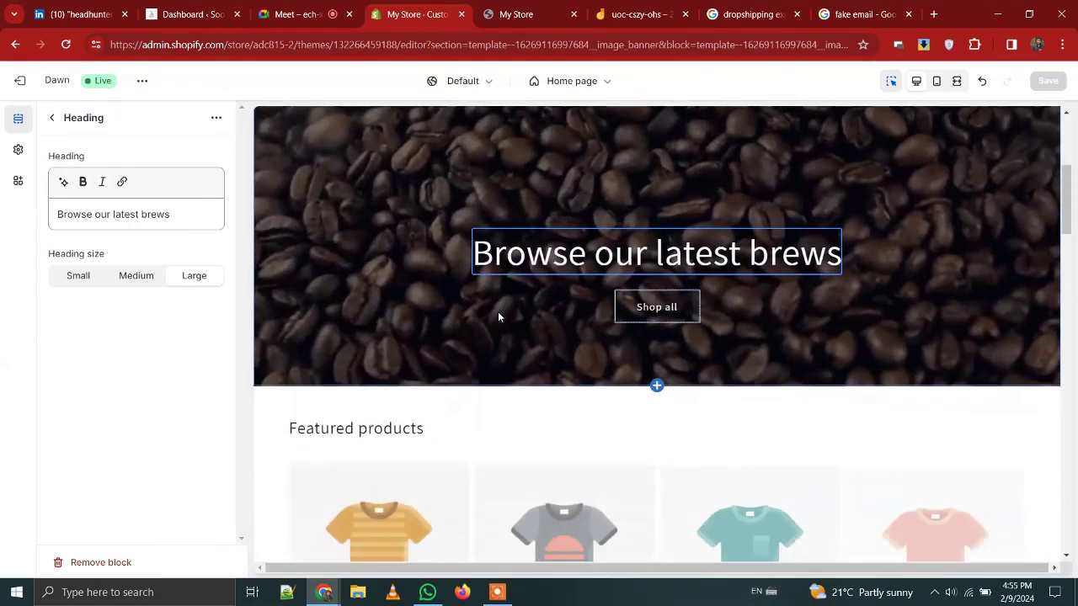
pyautogui.scroll(-10, 498, 317)
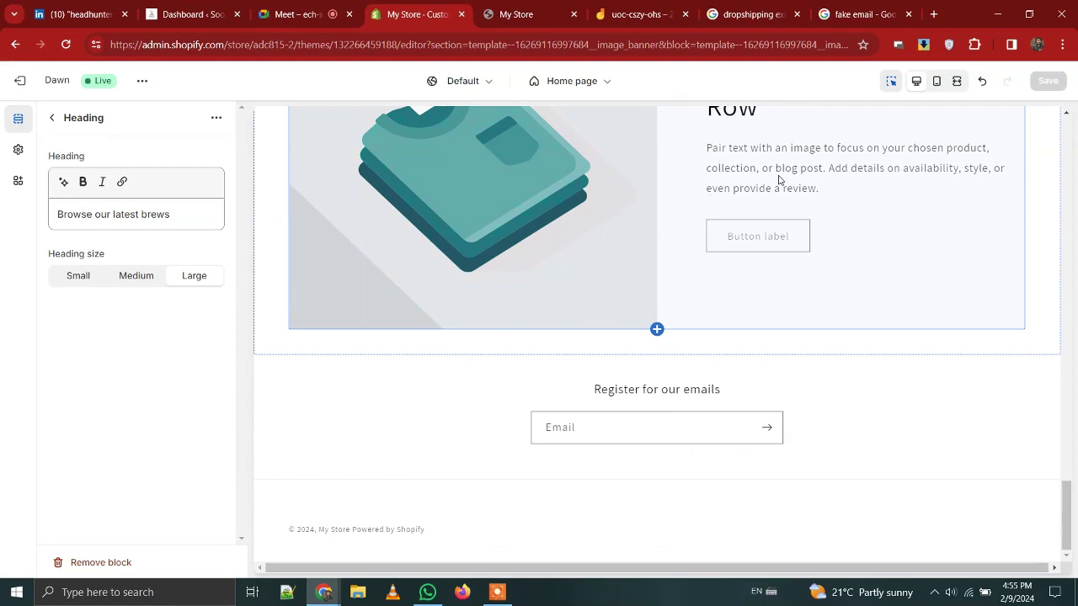
pyautogui.click(779, 180)
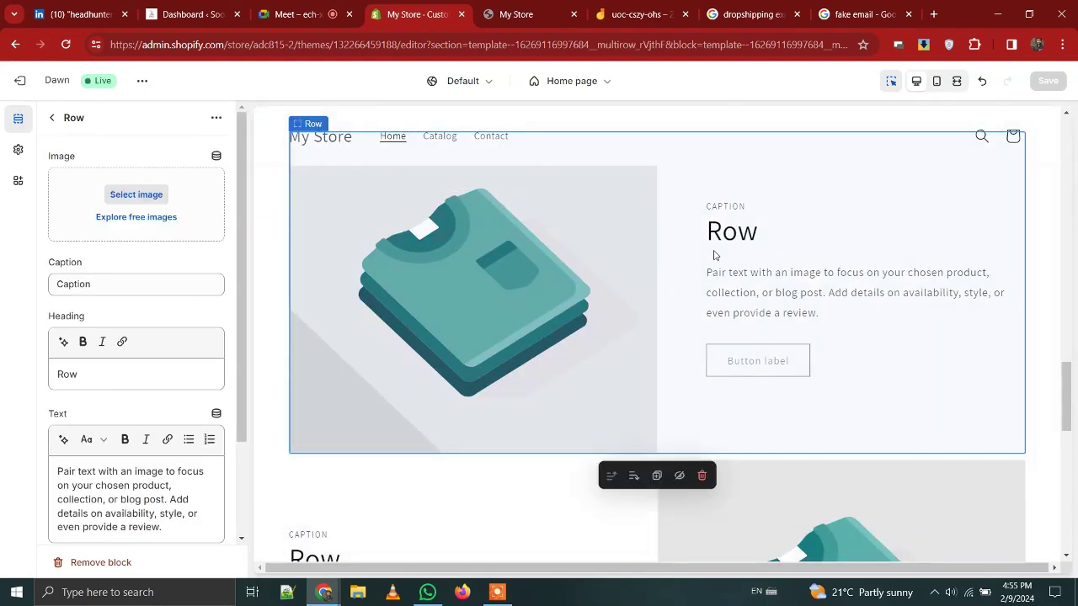
pyautogui.click(110, 487)
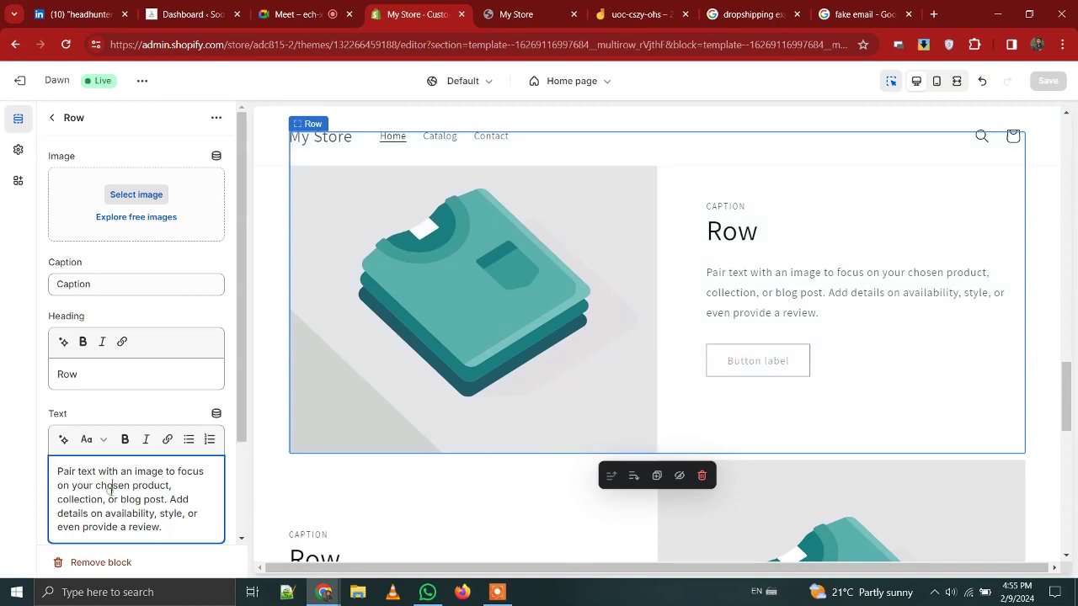
pyautogui.hotkey('ctrl', 'a')
pyautogui.write('AKjf')
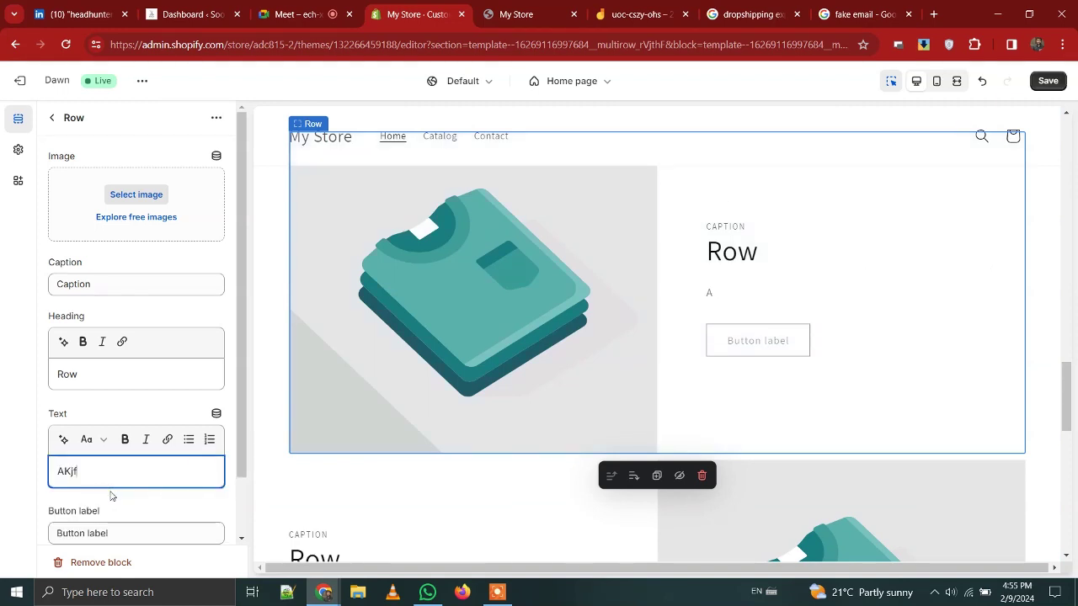
pyautogui.write('a;slkjha;lgjlkgj;KLEJ')
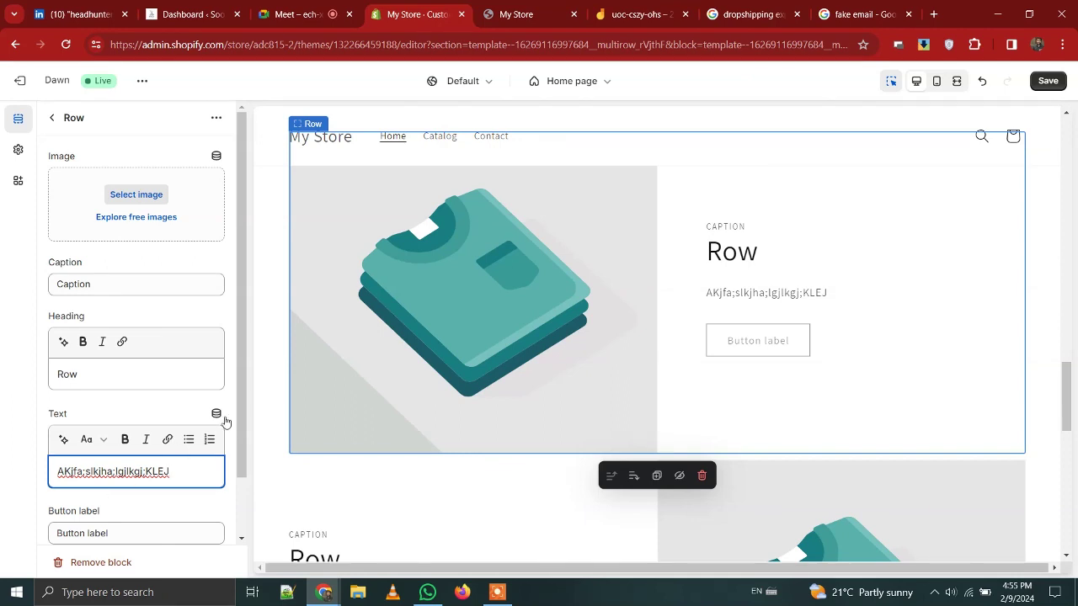
# Try the Top center and Middle center desktop logo positions for the store header.
pyautogui.scroll(3, 522, 262)
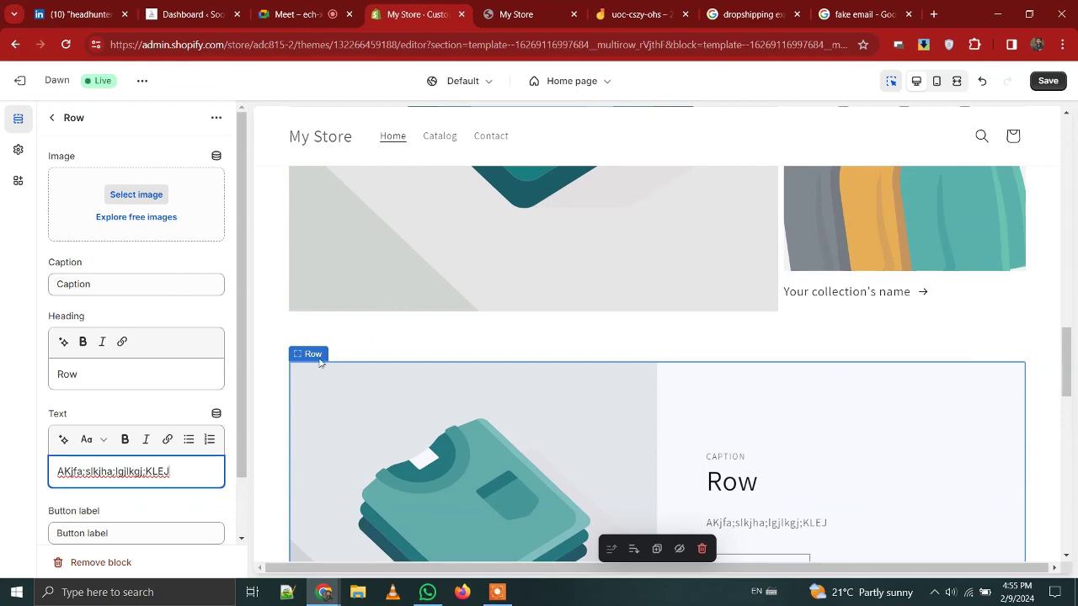
pyautogui.scroll(3, 421, 404)
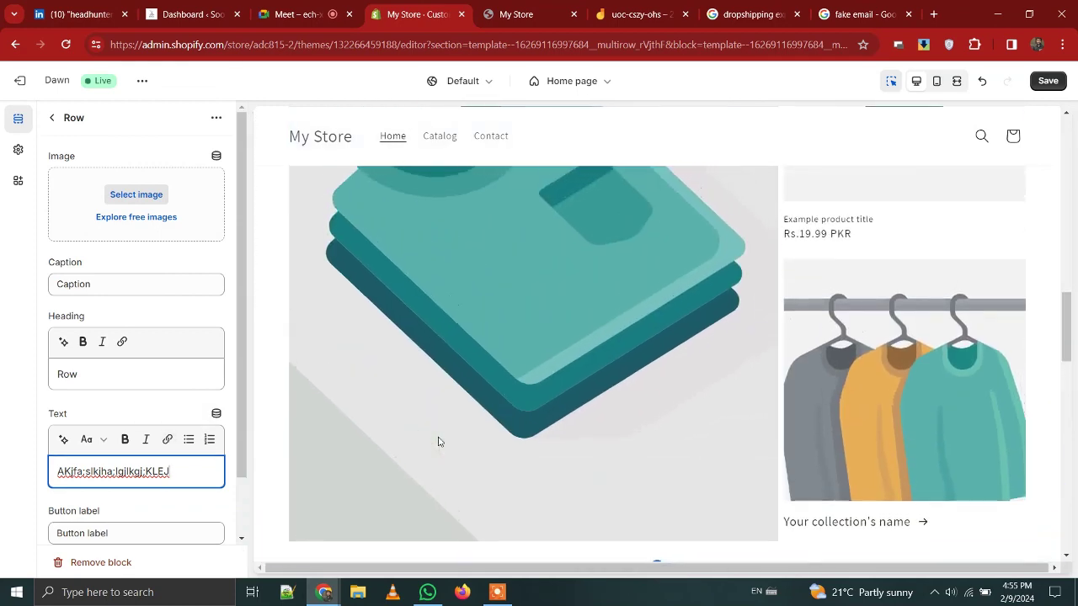
pyautogui.scroll(6, 438, 441)
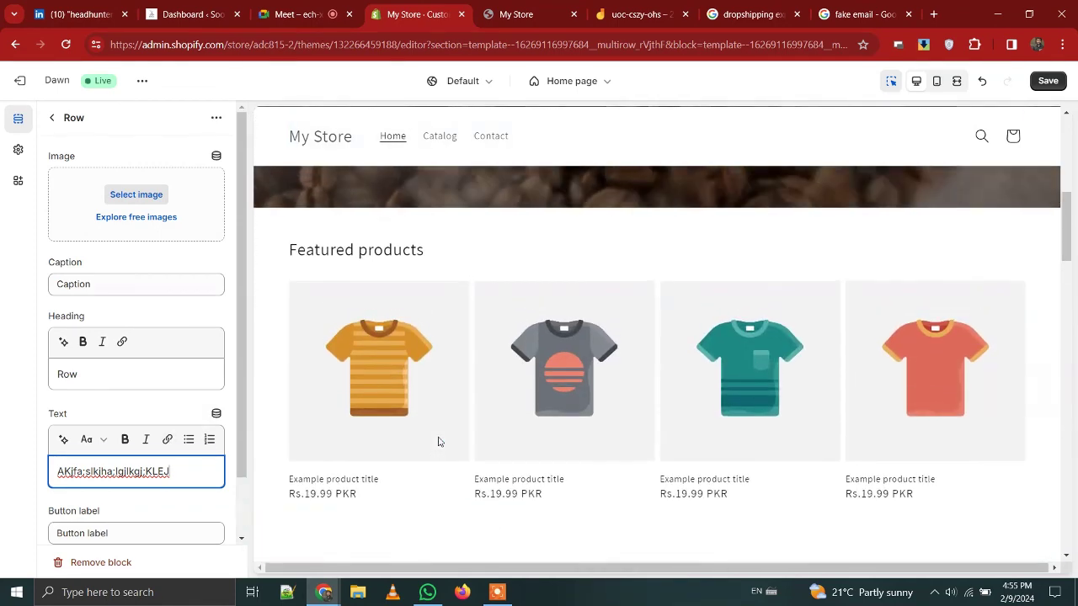
pyautogui.scroll(6, 438, 441)
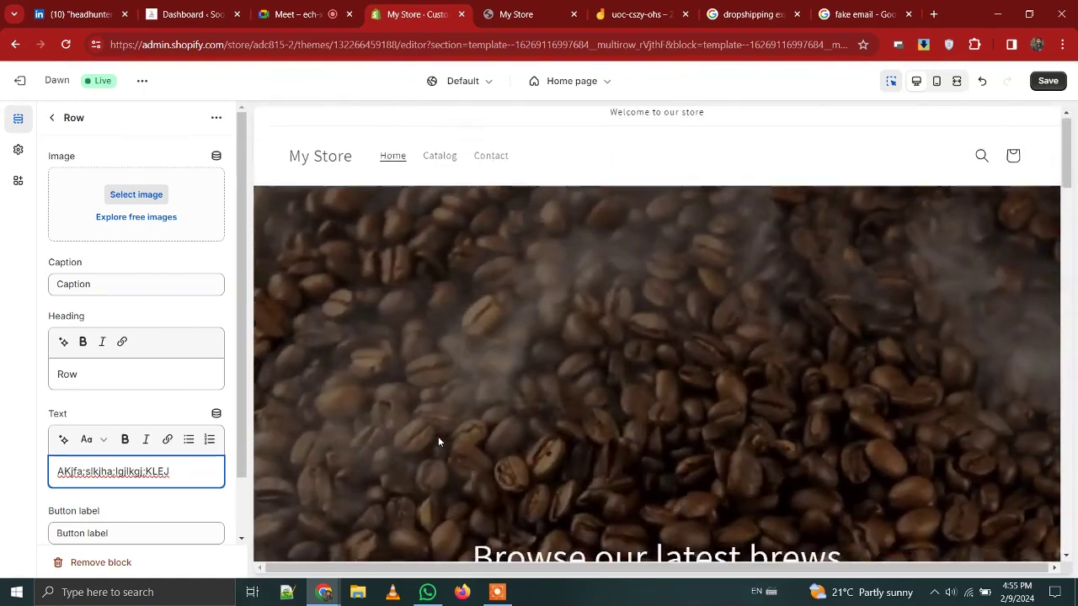
pyautogui.scroll(-1, 438, 441)
pyautogui.scroll(2, 438, 441)
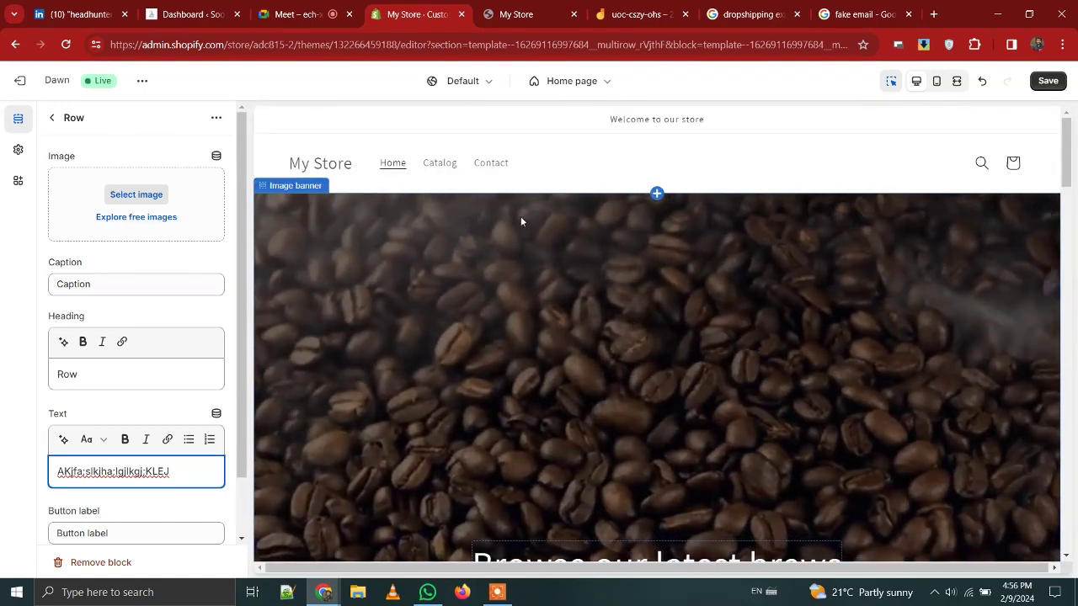
pyautogui.click(504, 158)
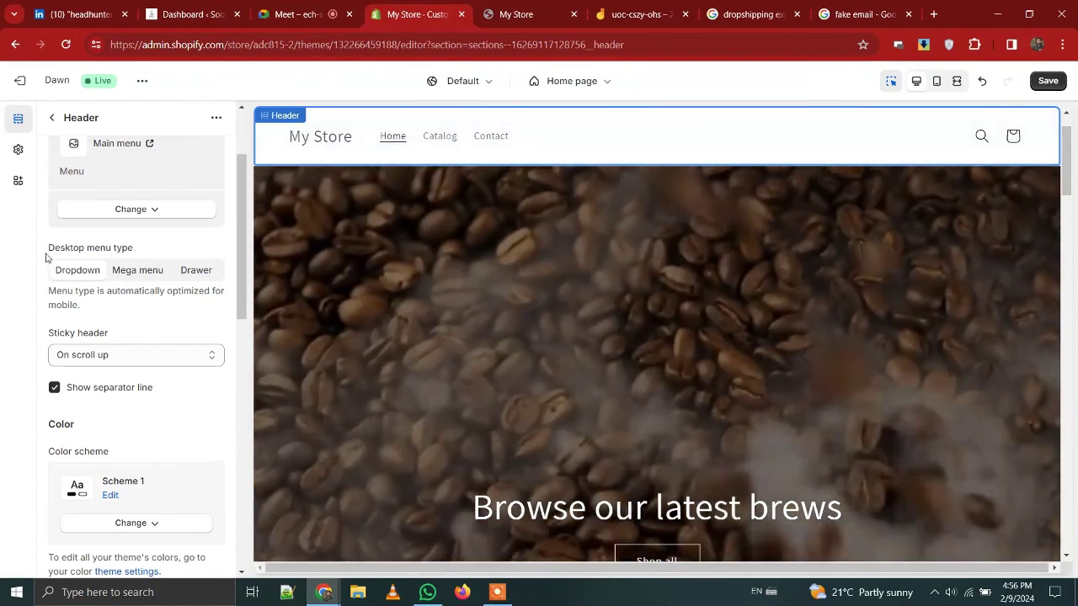
pyautogui.scroll(2, 139, 269)
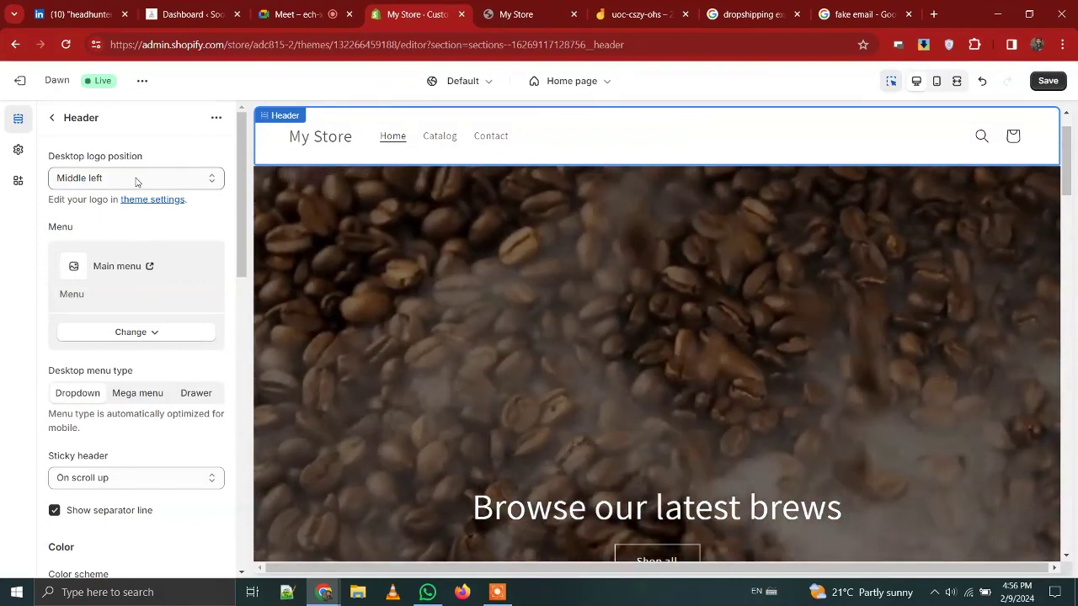
pyautogui.click(151, 178)
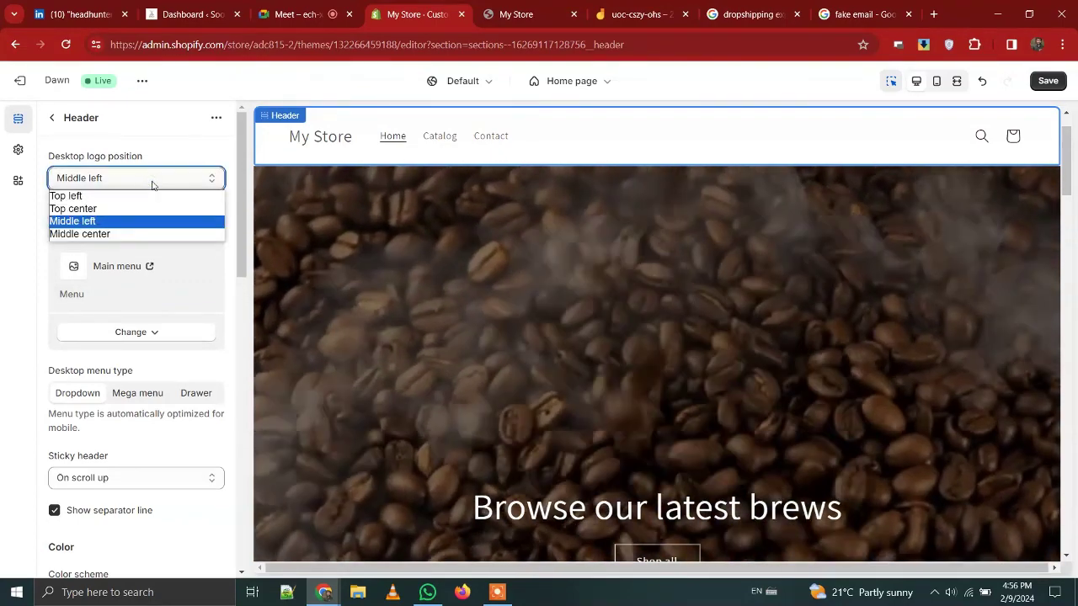
pyautogui.press('Escape')
pyautogui.press('Up')
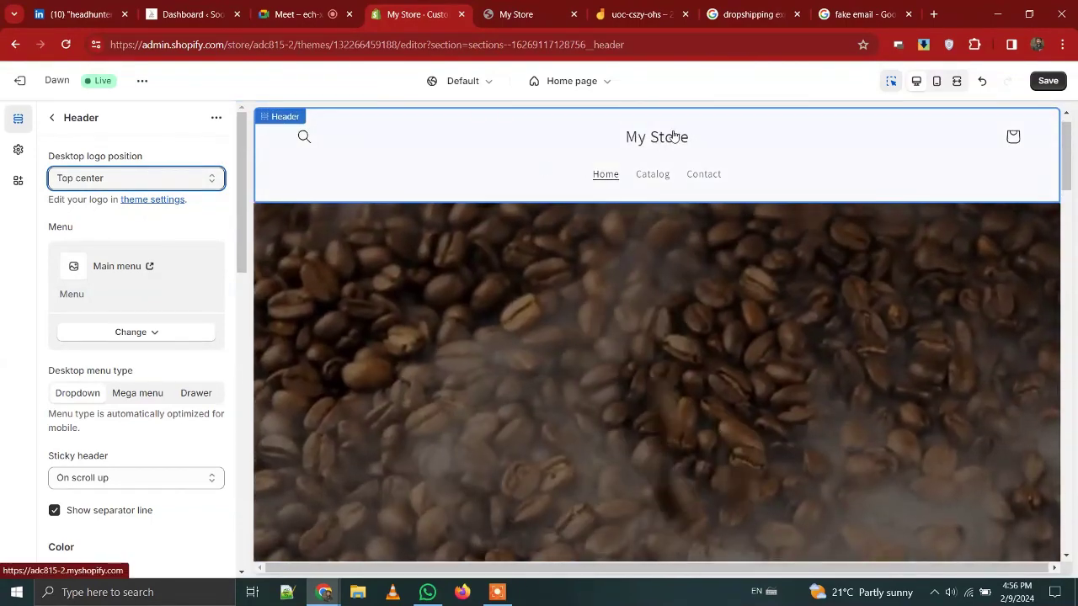
pyautogui.click(120, 179)
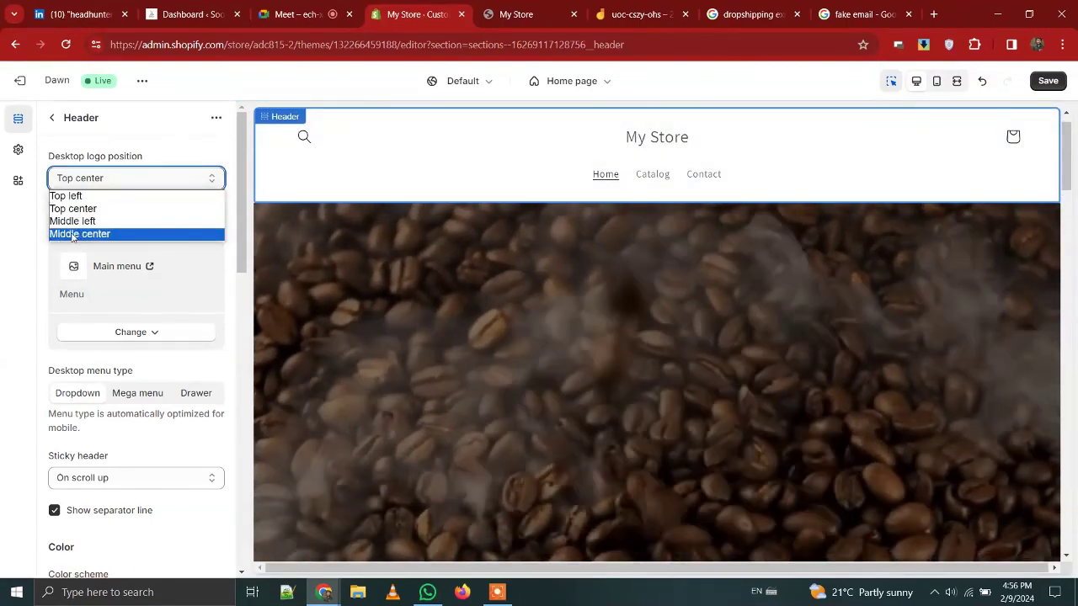
pyautogui.click(79, 235)
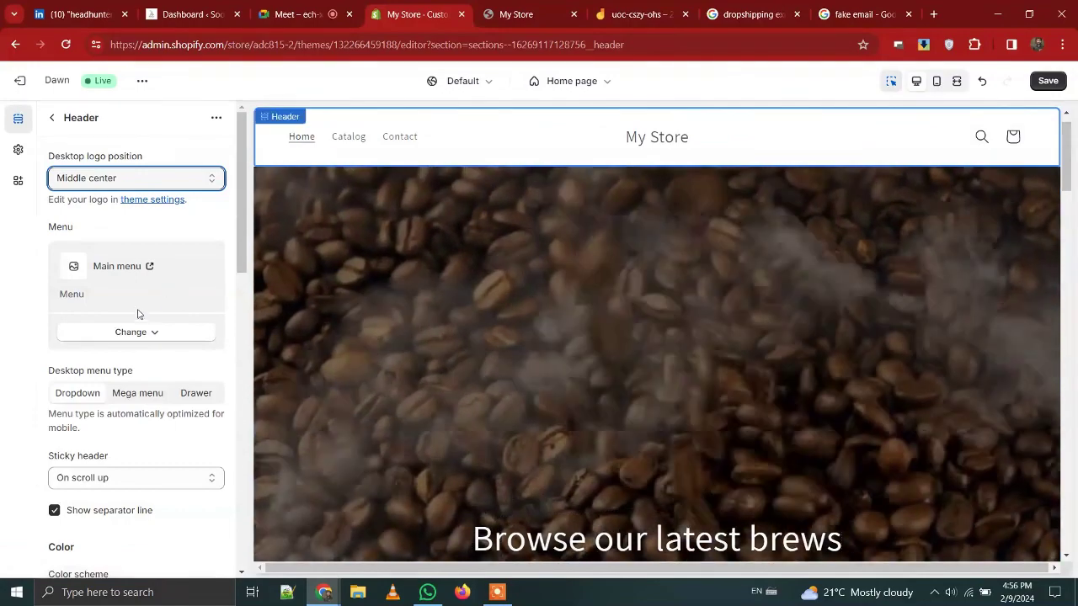
# Examine the header's menu change options, color schemes, country and language selectors, and mobile layout settings.
pyautogui.click(137, 332)
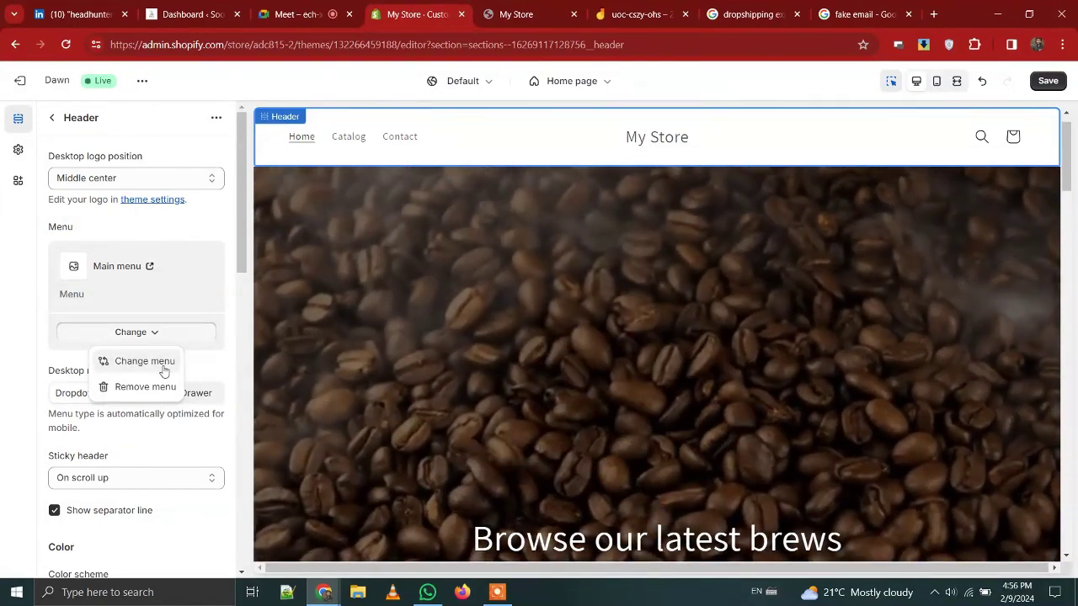
pyautogui.click(13, 401)
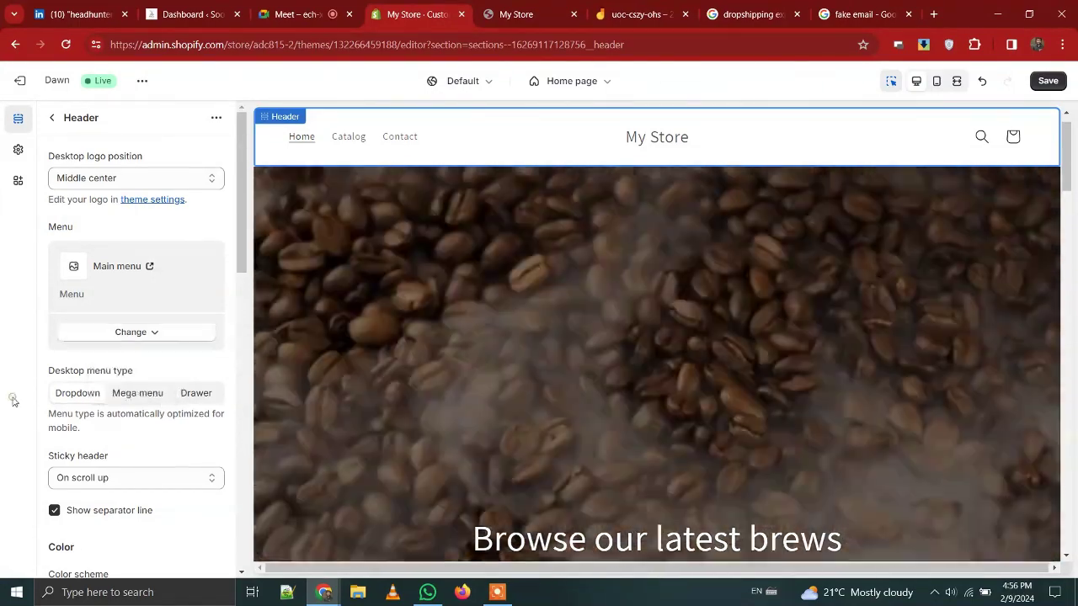
pyautogui.scroll(-3, 106, 392)
pyautogui.scroll(-2, 108, 395)
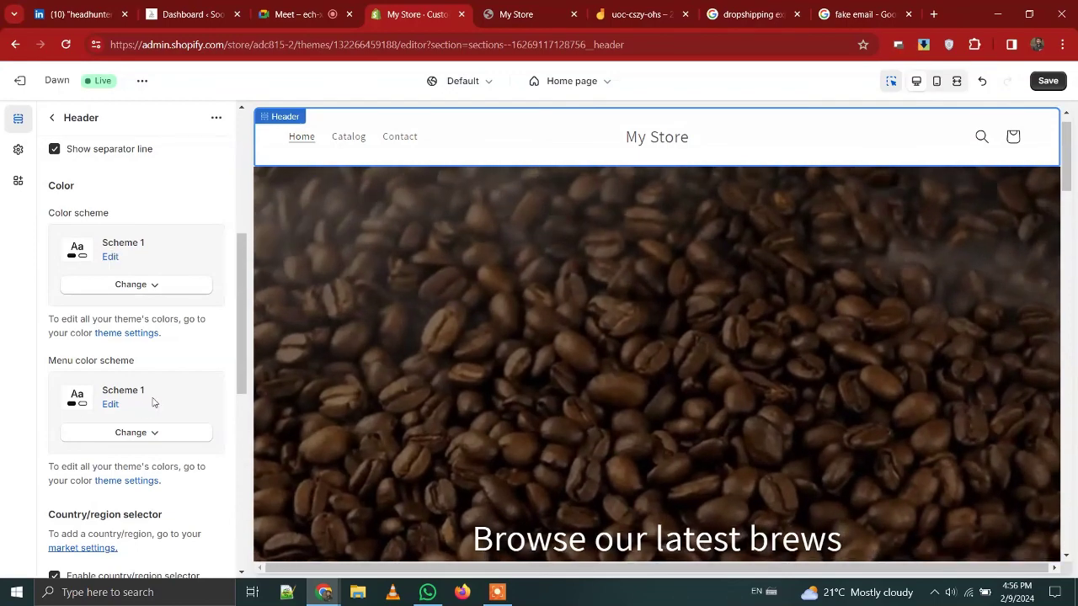
pyautogui.scroll(-1, 153, 403)
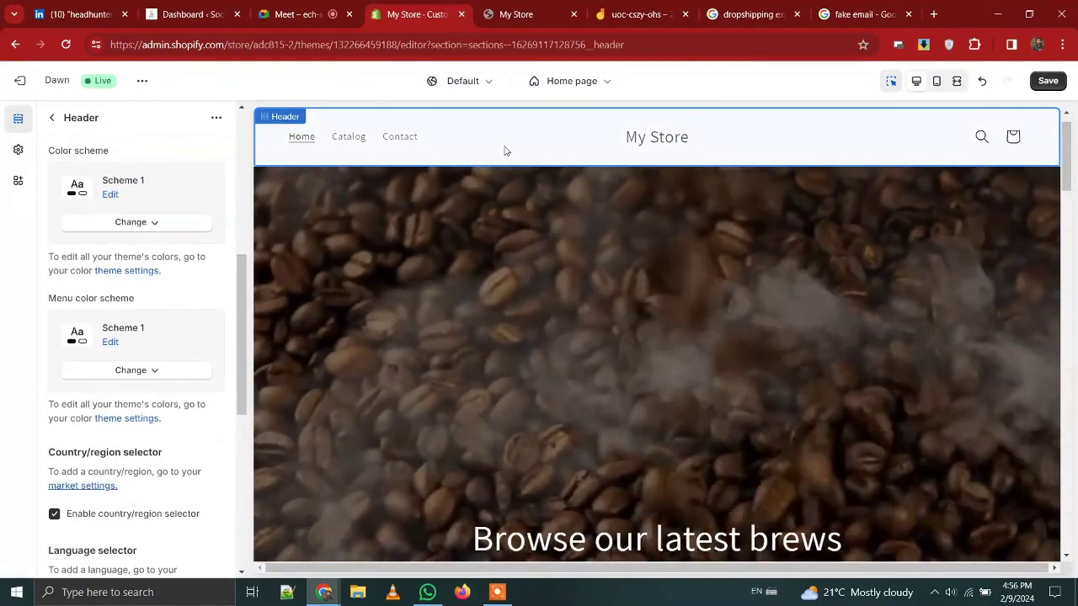
pyautogui.scroll(-7, 171, 494)
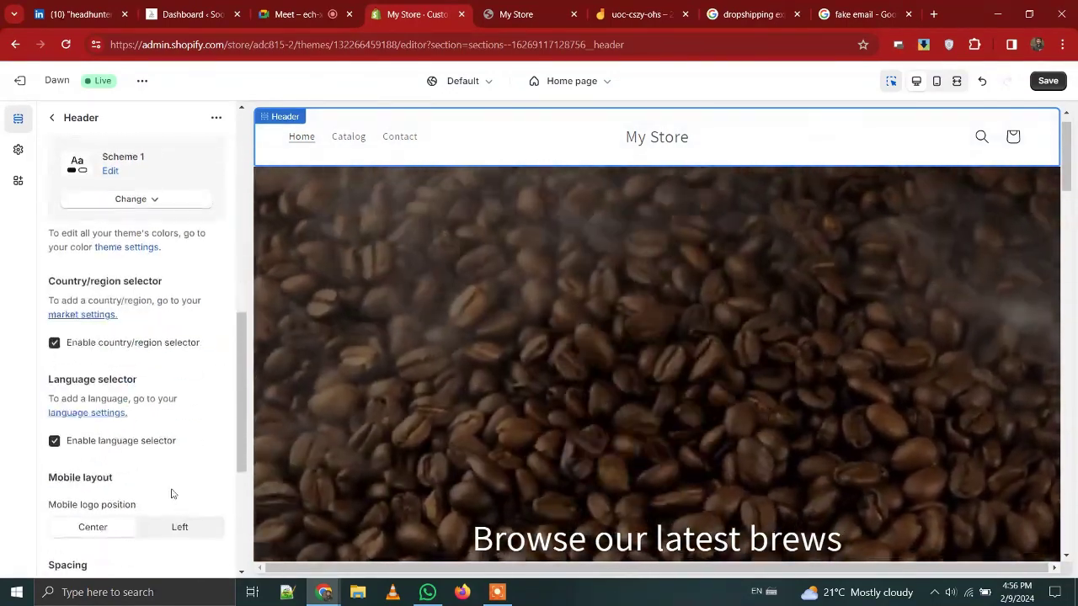
pyautogui.scroll(8, 171, 494)
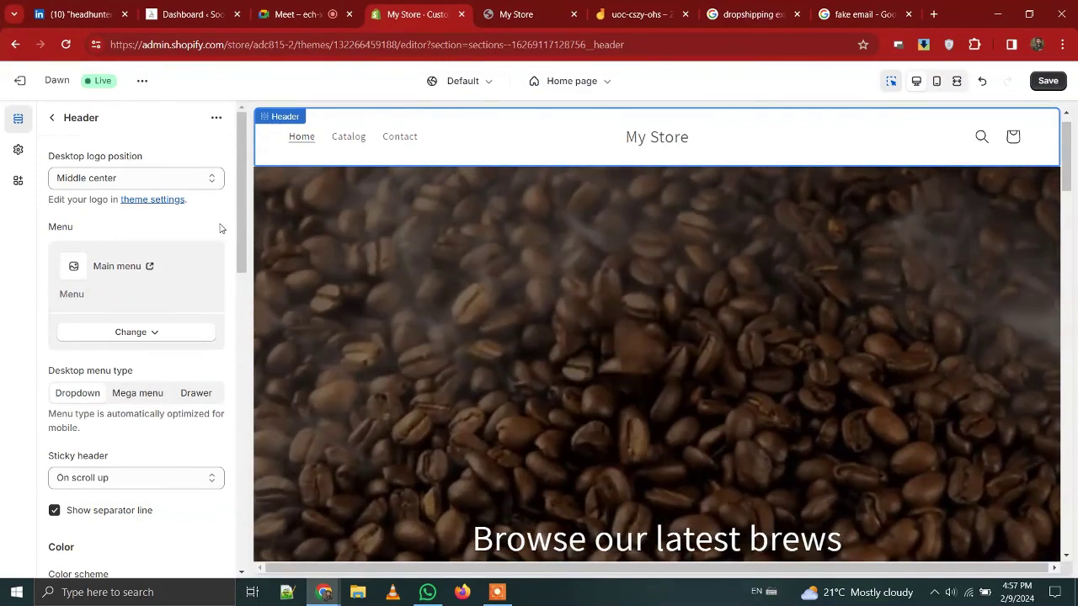
pyautogui.click(150, 267)
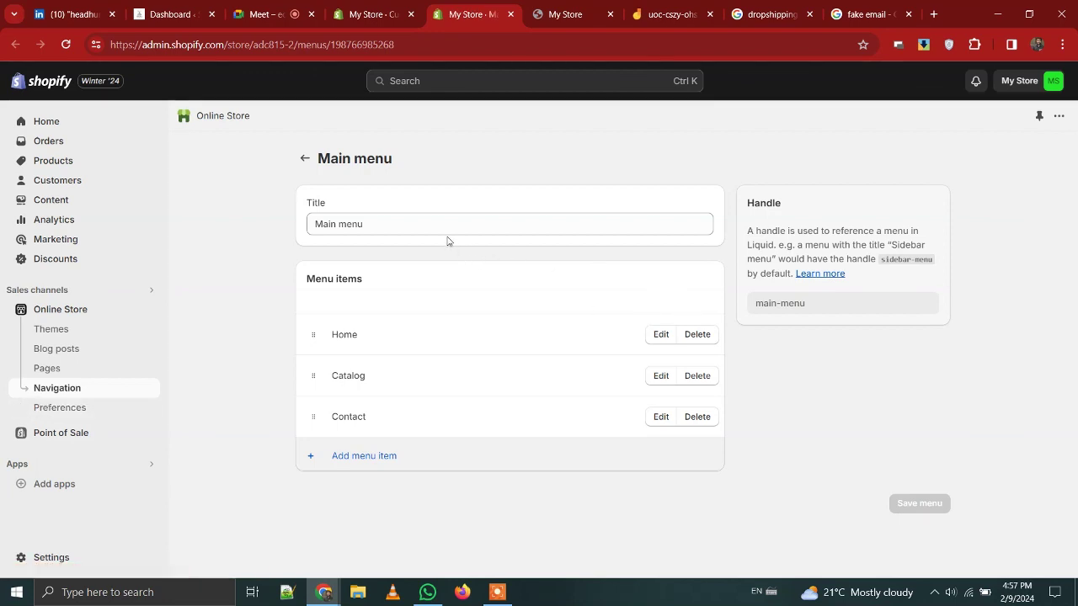
pyautogui.click(318, 465)
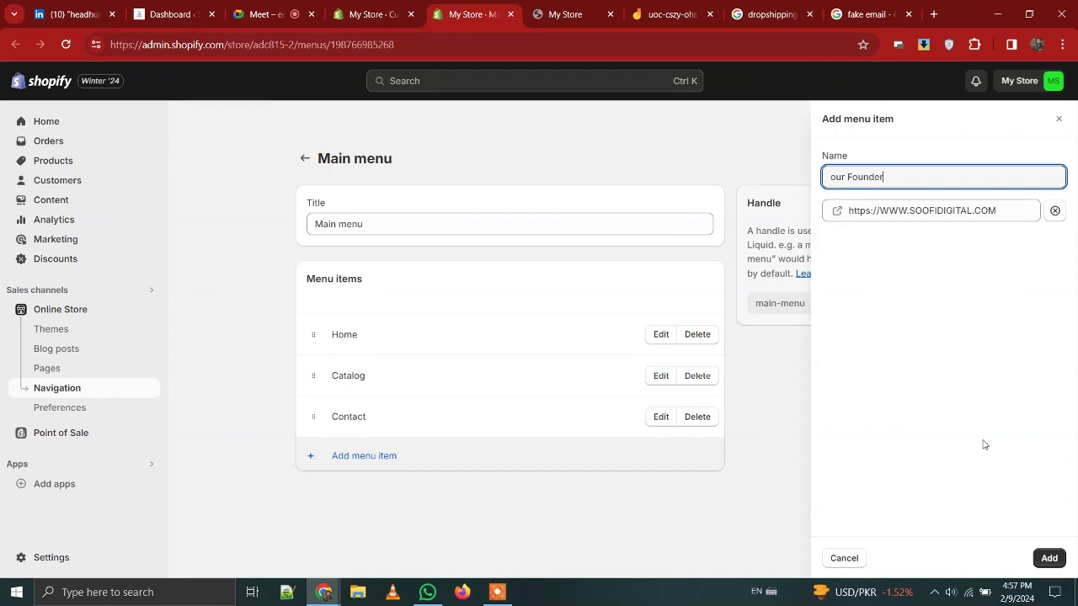
pyautogui.click(1048, 559)
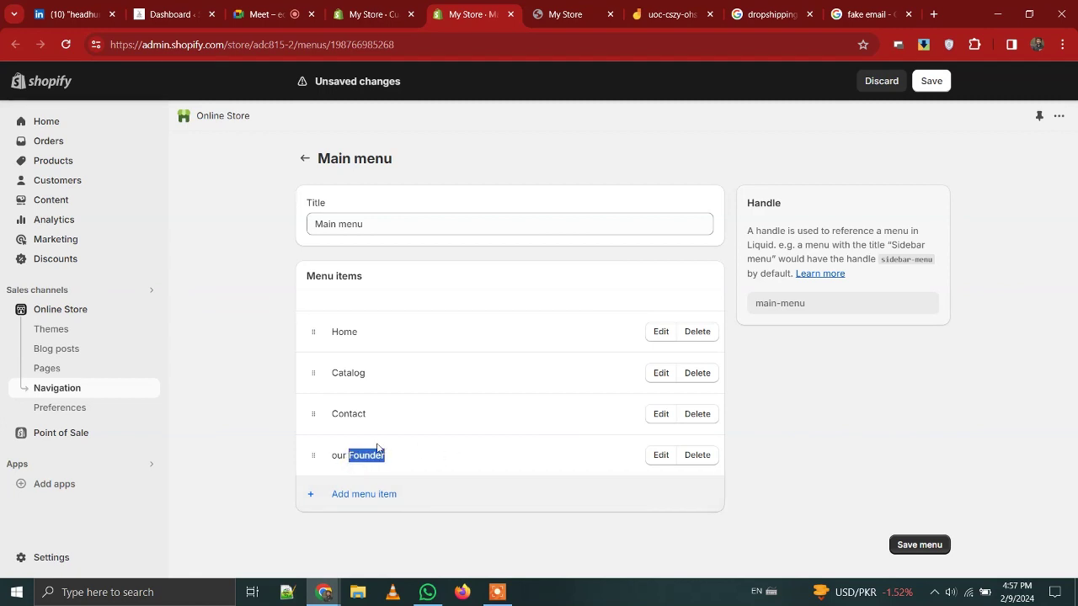
# Rename the new menu item as "Our Founder" and save the main menu.
pyautogui.click(655, 457)
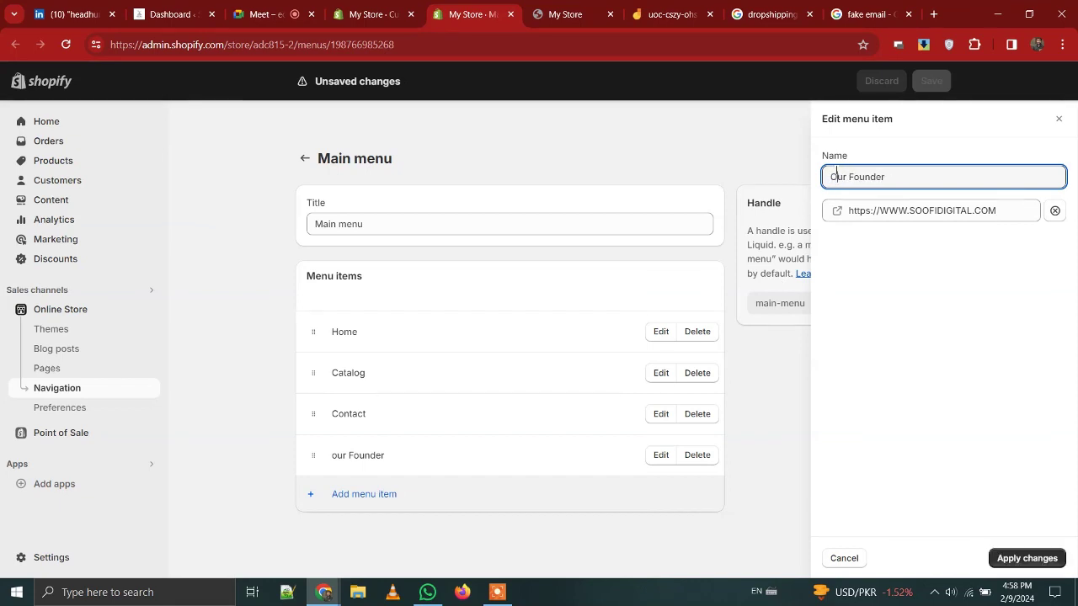
pyautogui.click(1023, 559)
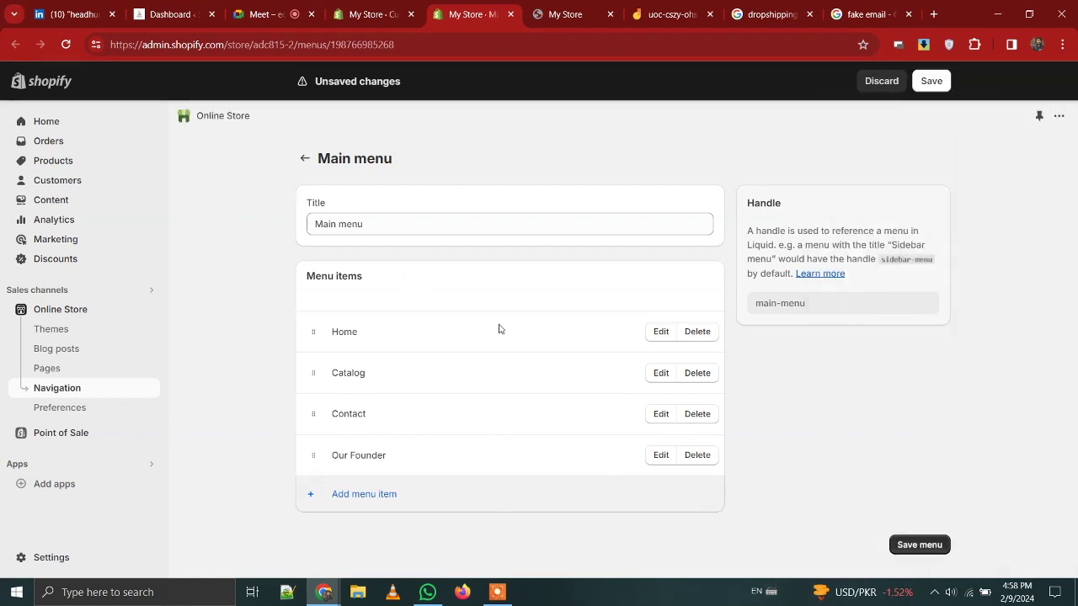
pyautogui.click(932, 543)
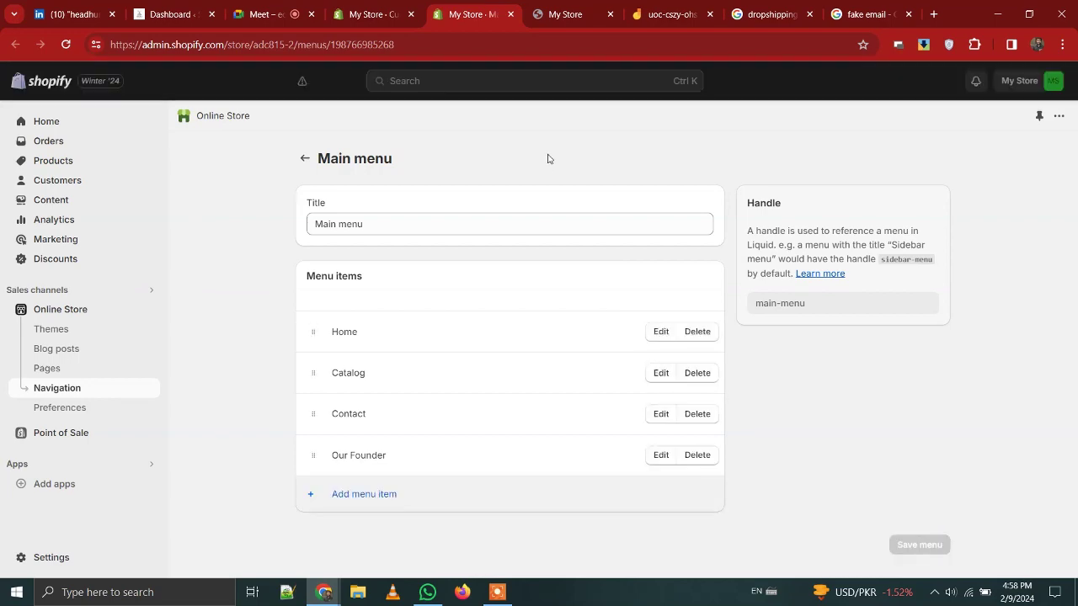
# Return to the theme editor and reload it, discarding the unsaved theme changes.
pyautogui.click(385, 7)
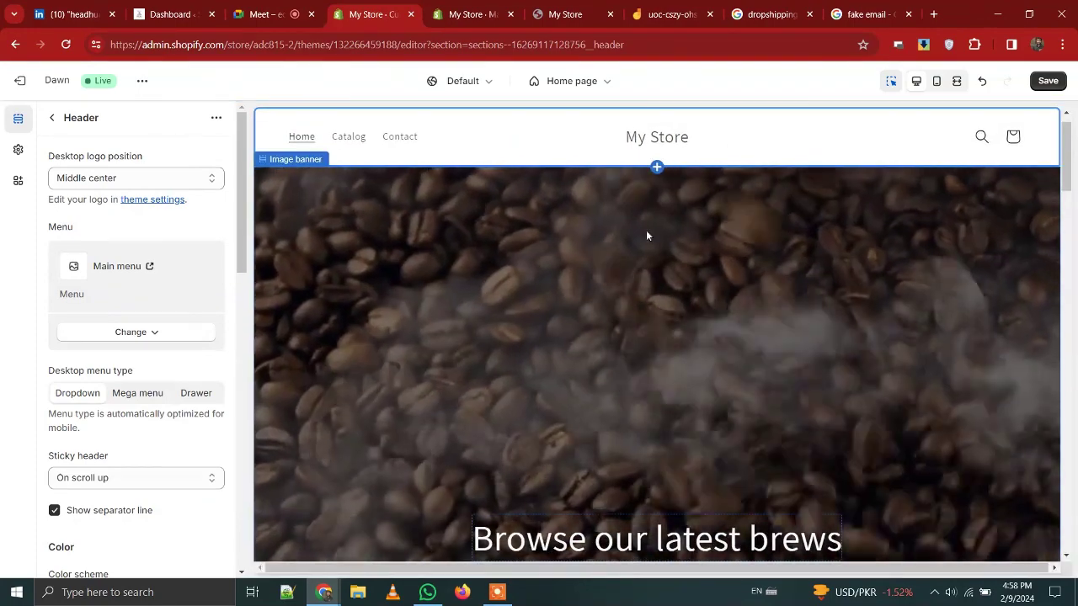
pyautogui.click(67, 45)
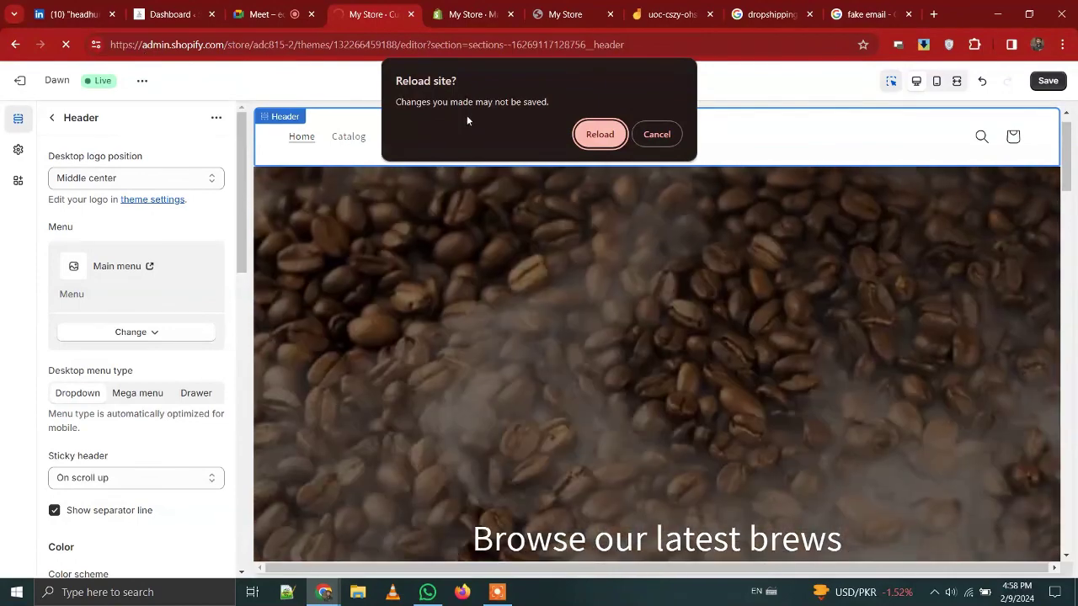
pyautogui.click(599, 134)
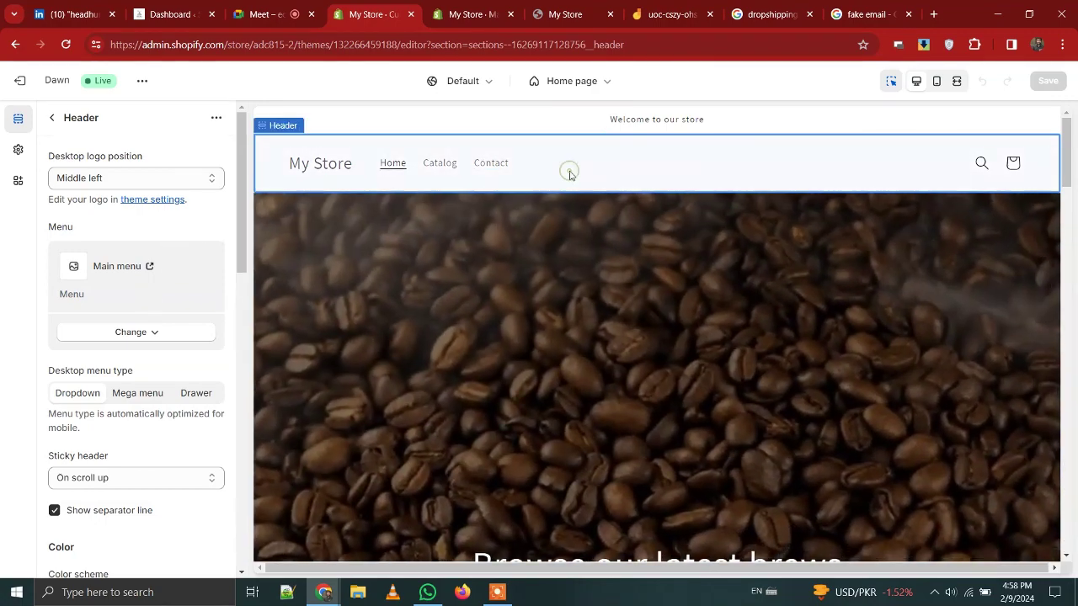
# Remove the header's menu and assign Main menu to it again, saving the theme change.
pyautogui.click(477, 6)
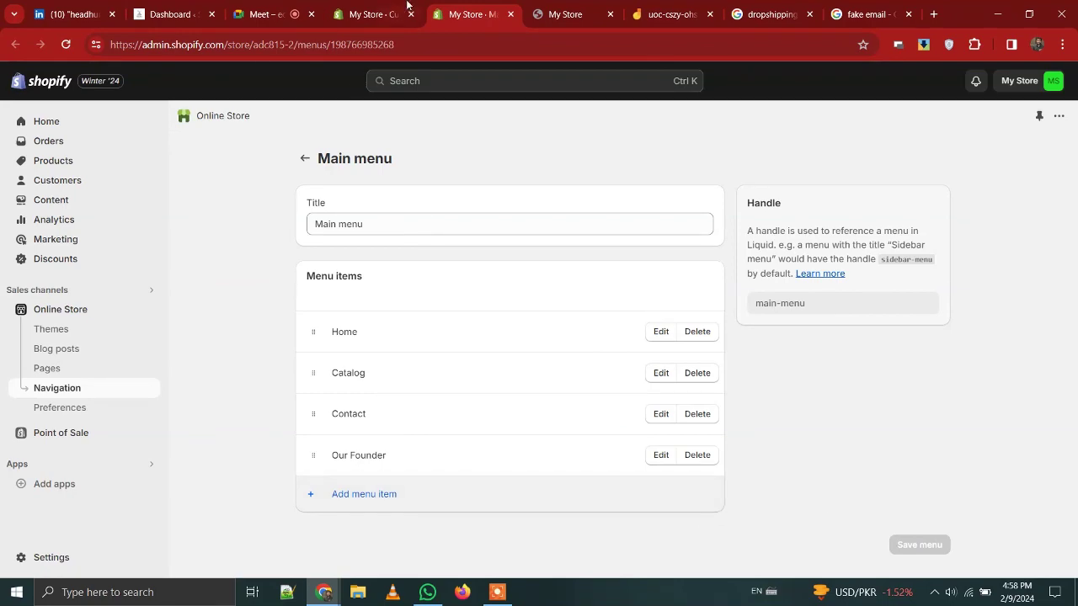
pyautogui.click(341, 7)
pyautogui.click(166, 183)
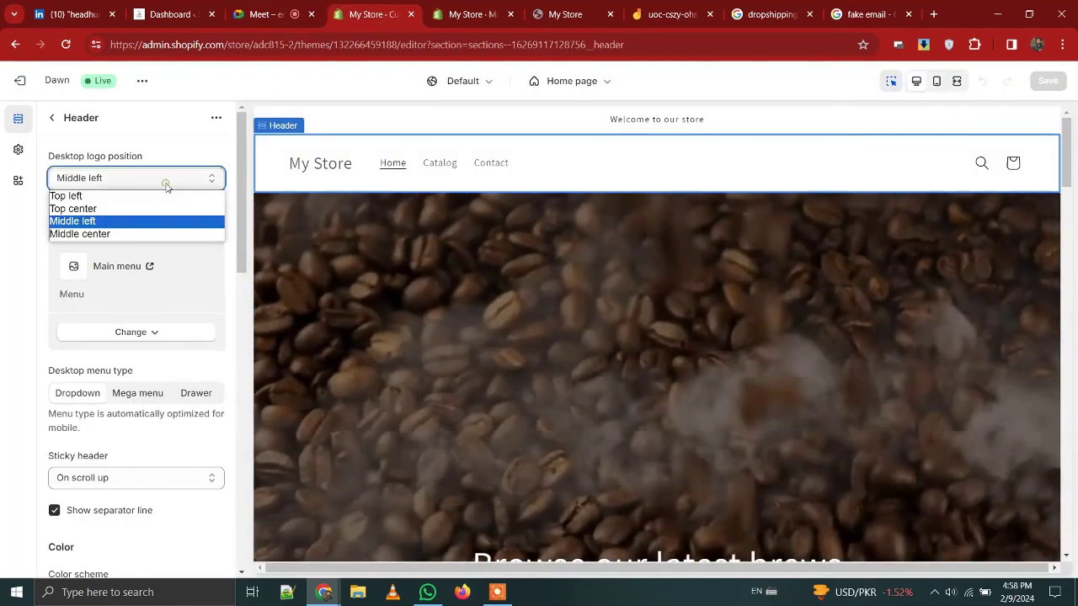
pyautogui.click(166, 185)
pyautogui.click(137, 332)
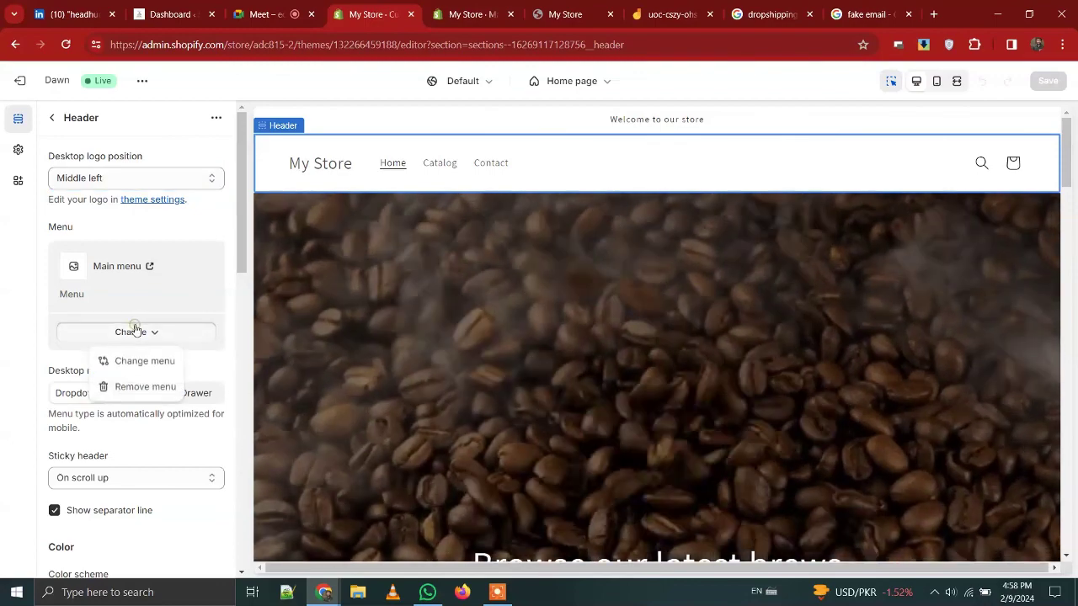
pyautogui.click(135, 386)
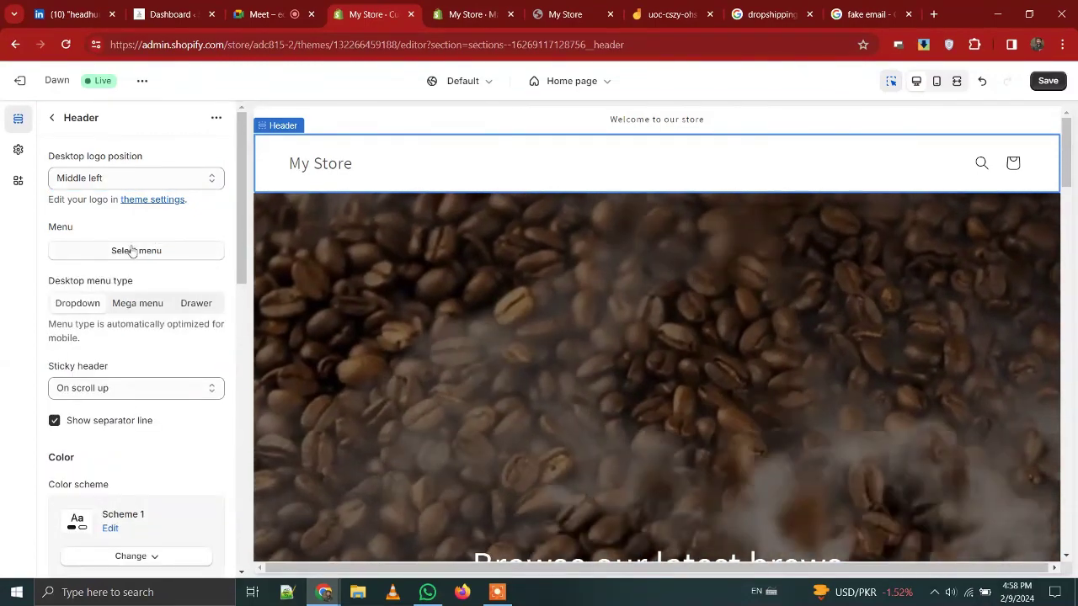
pyautogui.click(130, 250)
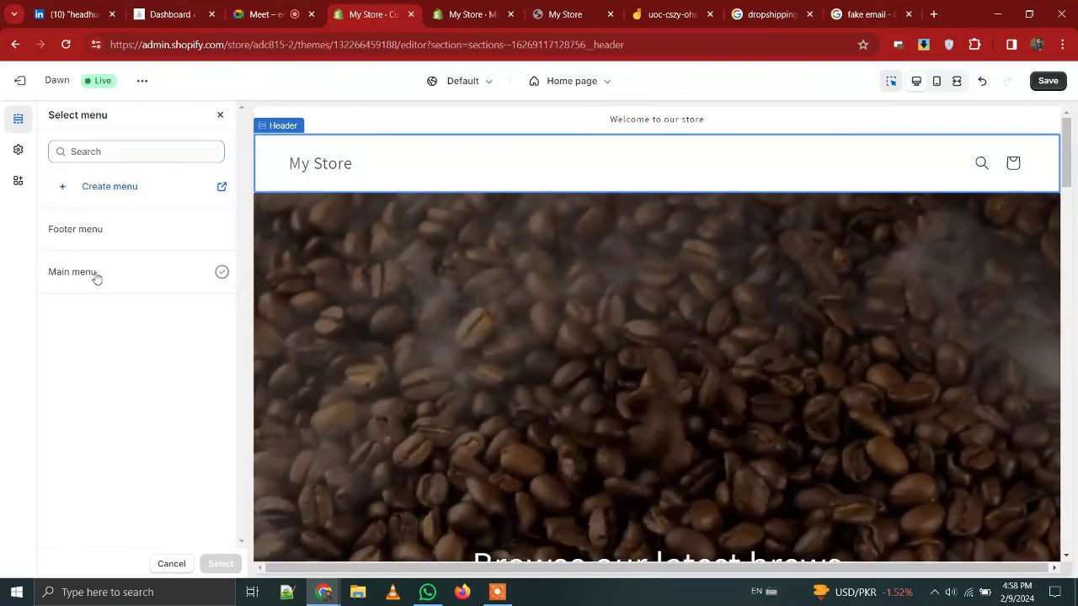
pyautogui.click(96, 273)
pyautogui.click(221, 563)
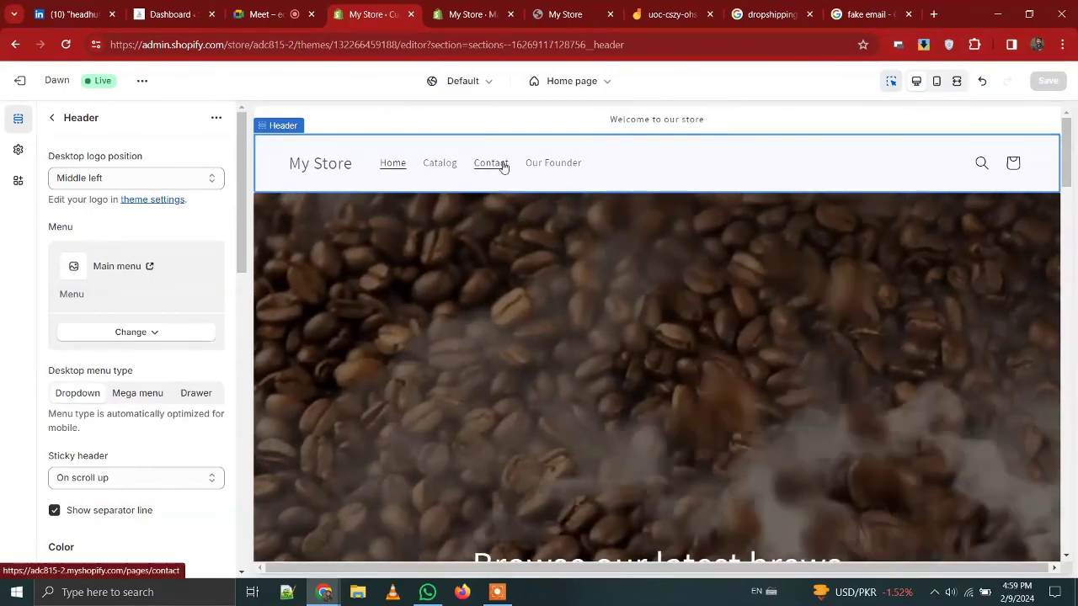
# Exit the theme editor and start adding a first product from the admin home page's setup guide.
pyautogui.scroll(-3, 95, 429)
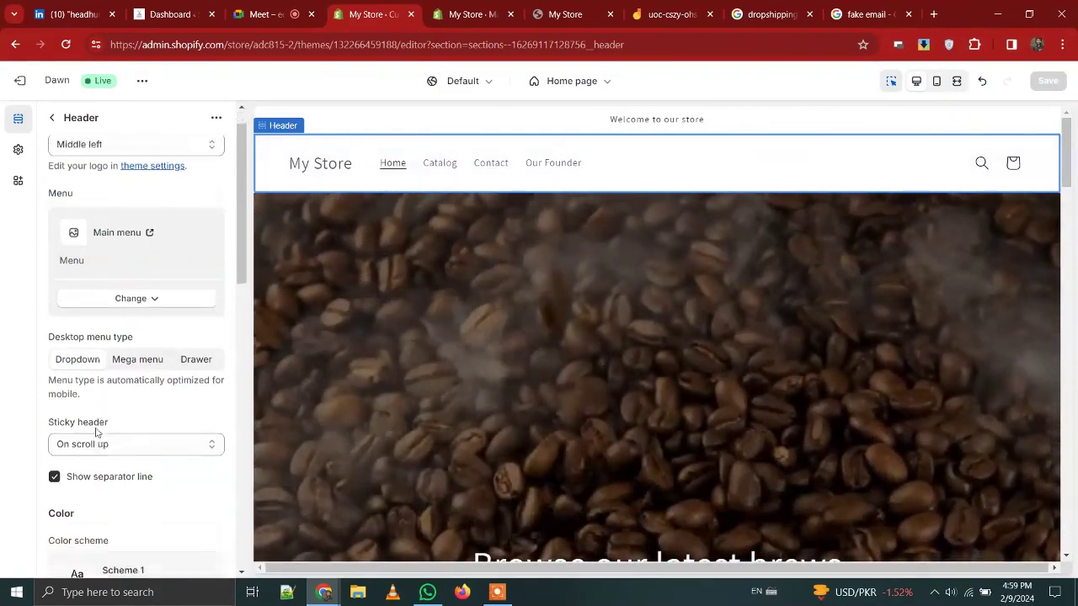
pyautogui.scroll(-8, 95, 432)
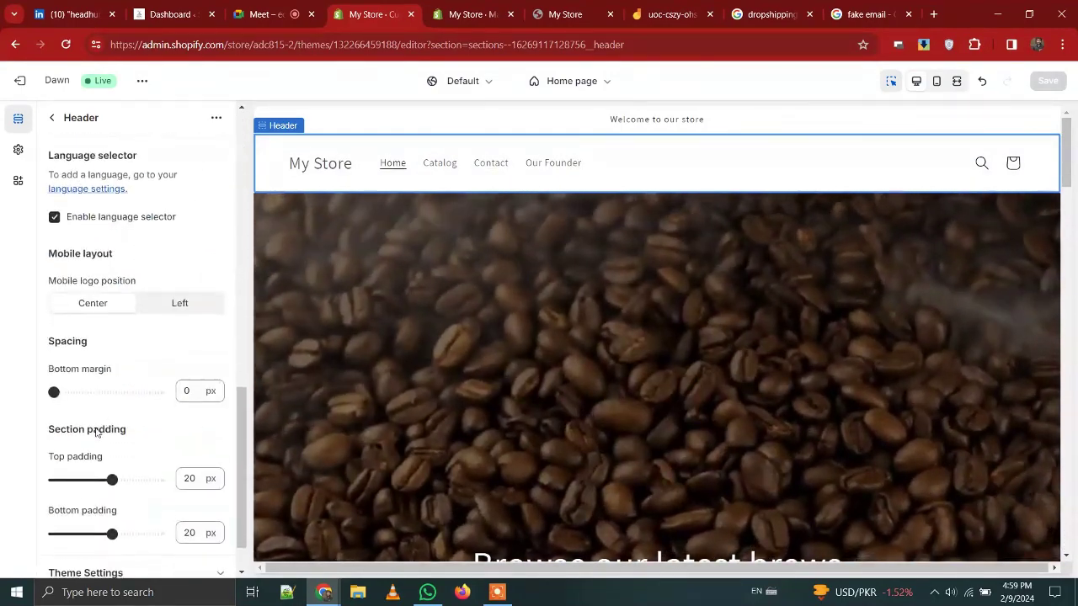
pyautogui.scroll(-2, 572, 395)
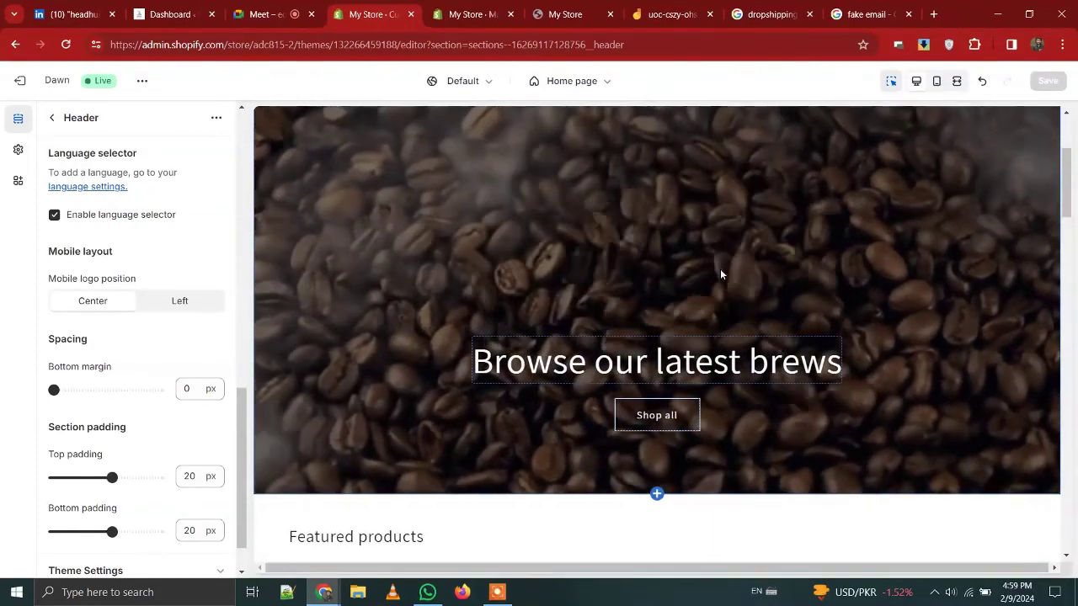
pyautogui.scroll(-3, 720, 274)
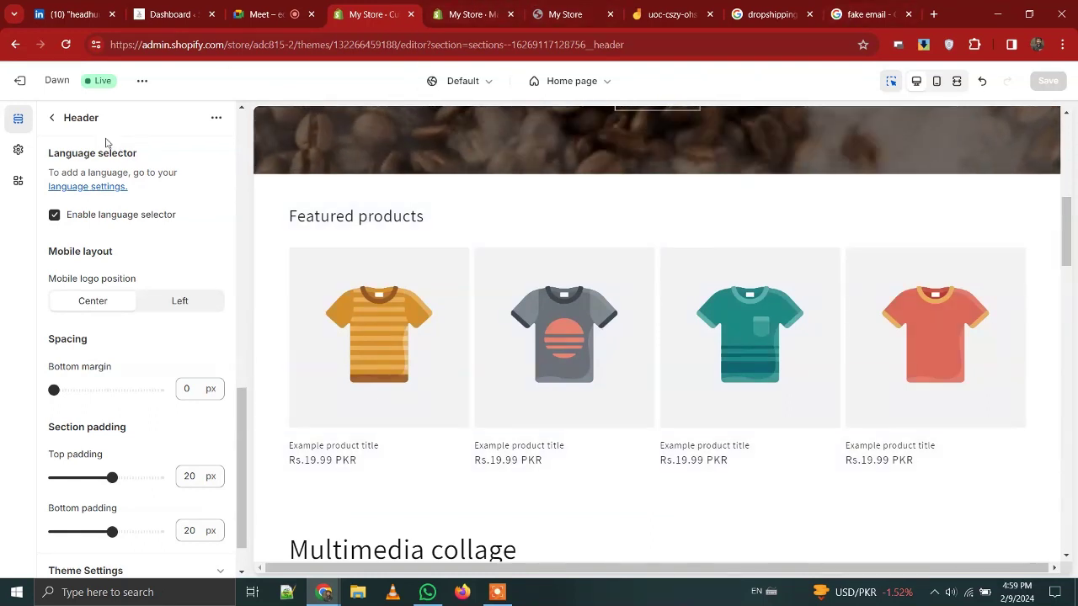
pyautogui.click(20, 81)
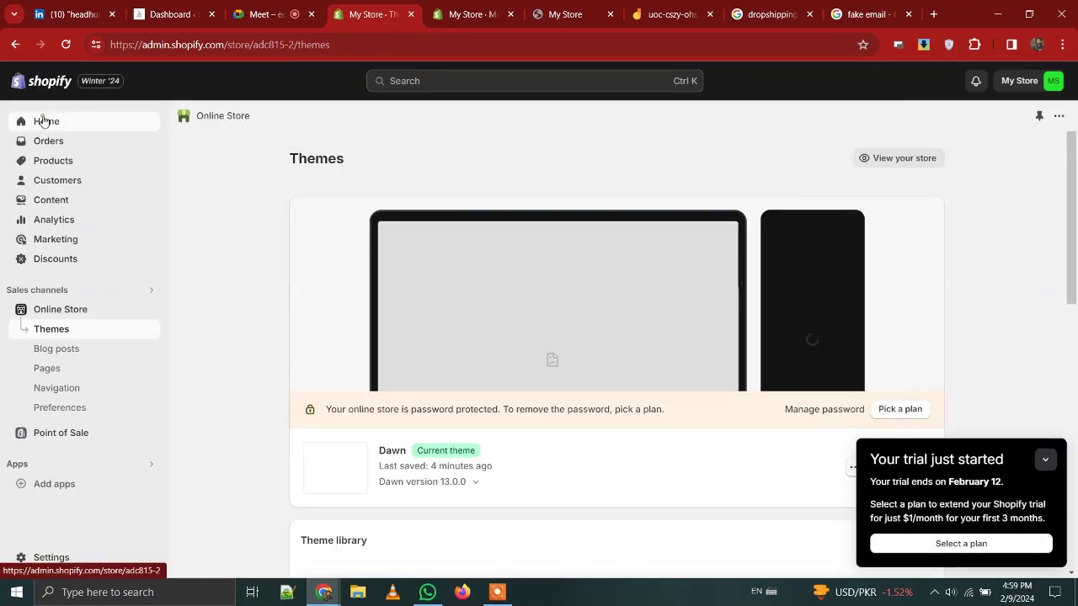
pyautogui.click(42, 120)
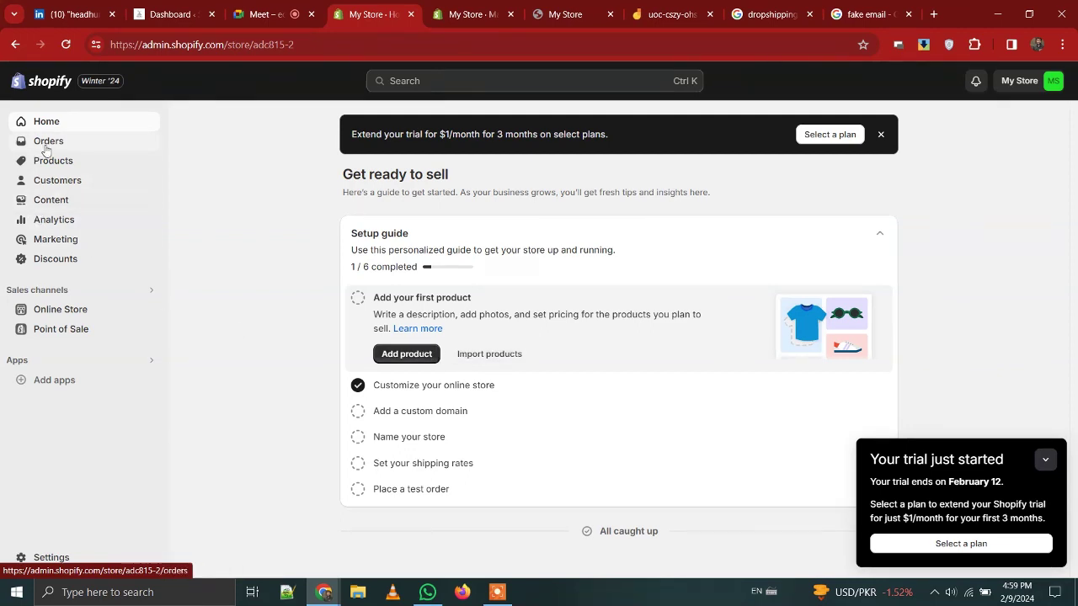
pyautogui.click(383, 357)
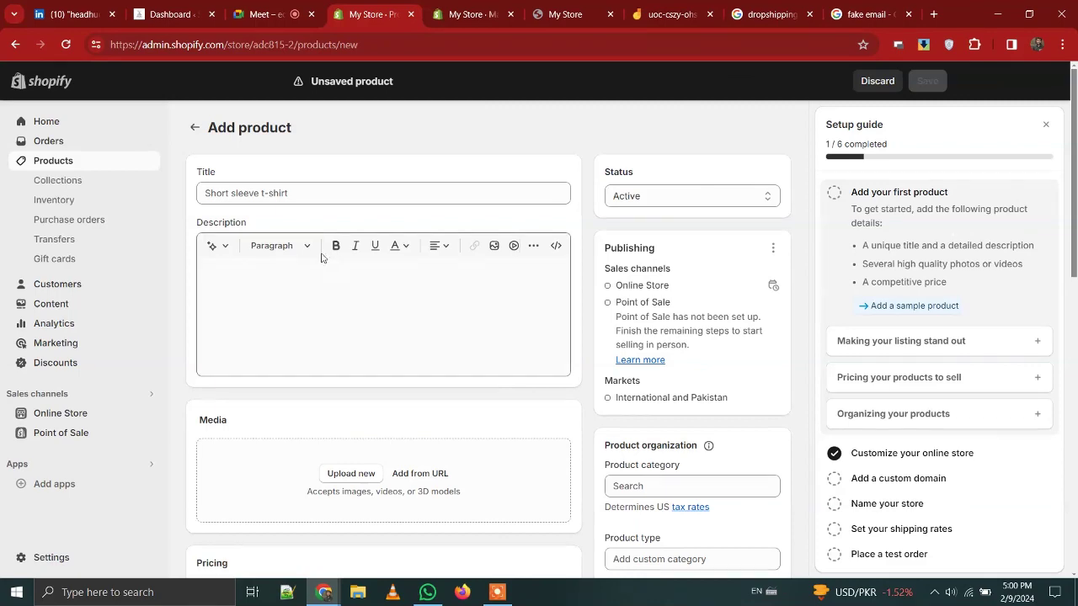
# Examine the new product form's title, description, category, product type, pricing and inventory fields.
pyautogui.click(310, 198)
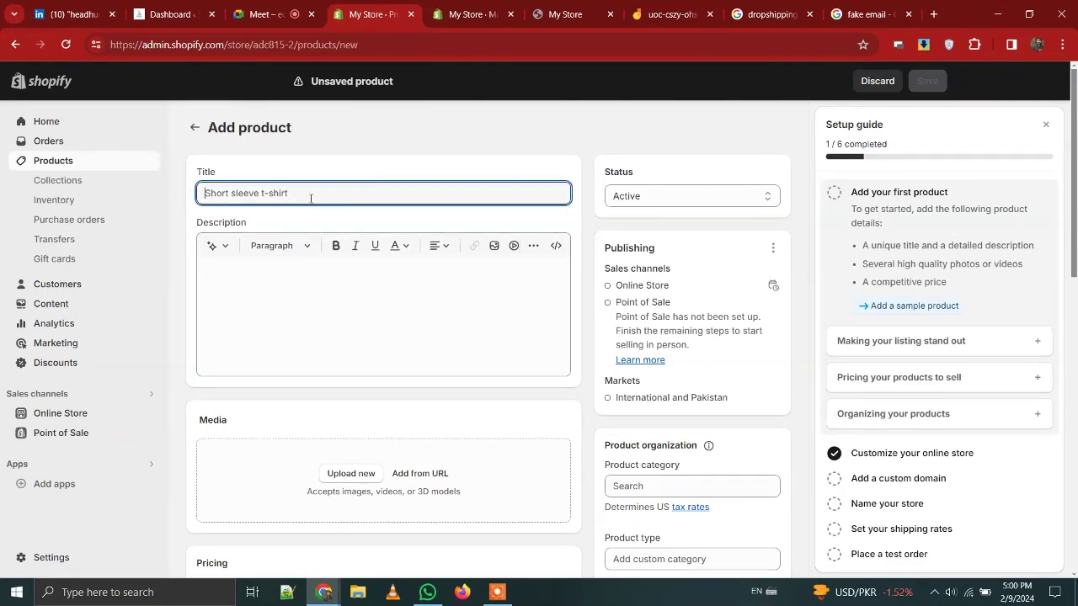
pyautogui.click(269, 268)
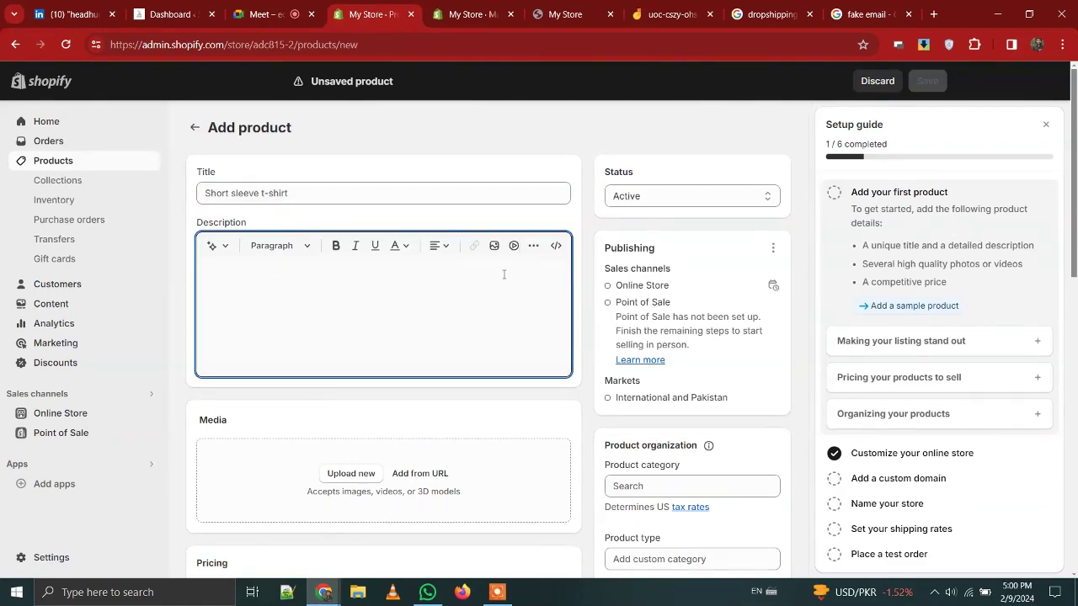
pyautogui.scroll(-2, 504, 275)
pyautogui.click(708, 304)
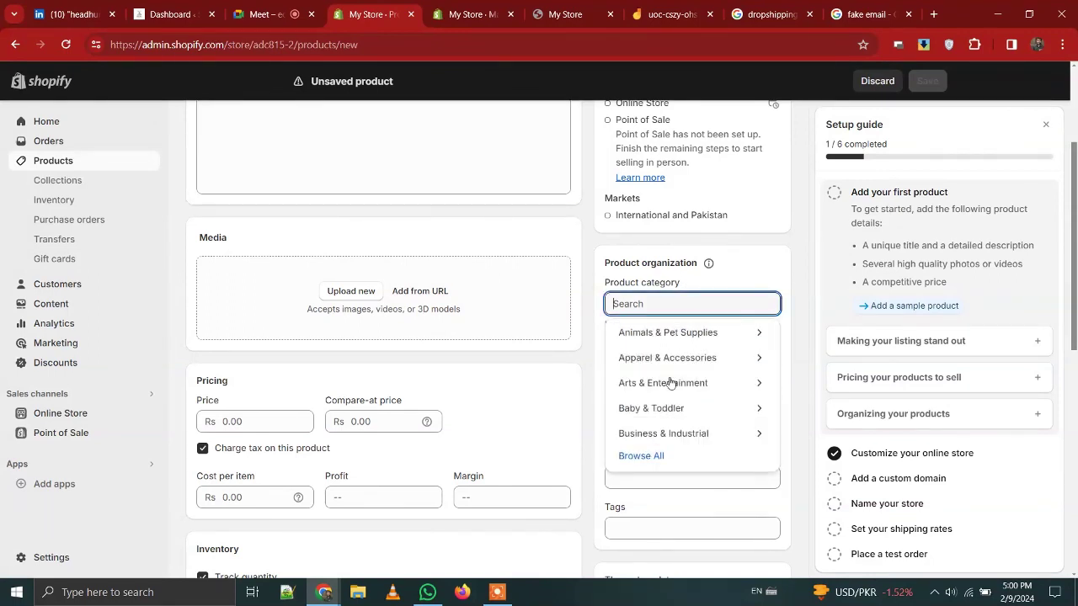
pyautogui.click(539, 417)
pyautogui.click(690, 376)
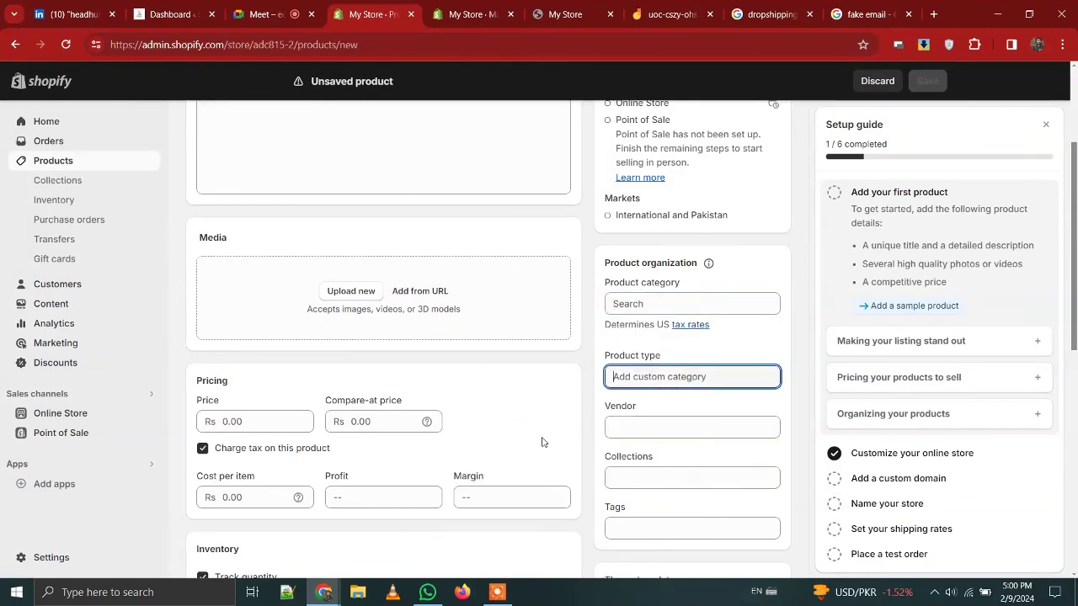
pyautogui.scroll(-2, 543, 442)
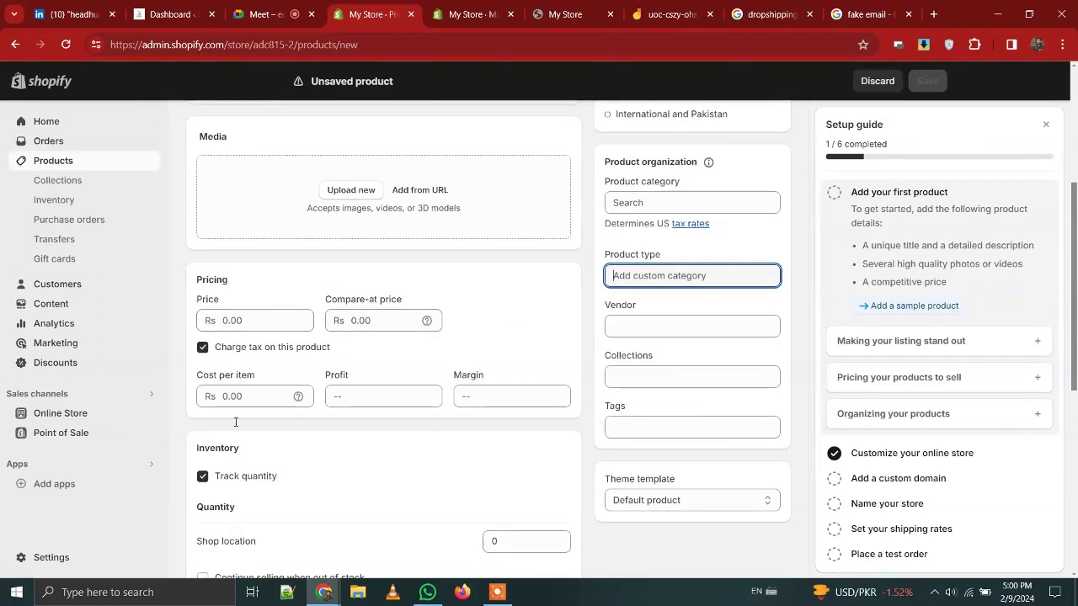
# Upload the image PicsArt_05-04-05_20_54-transformed.jpeg from the Downloads folder as the product's media.
pyautogui.scroll(2, 305, 452)
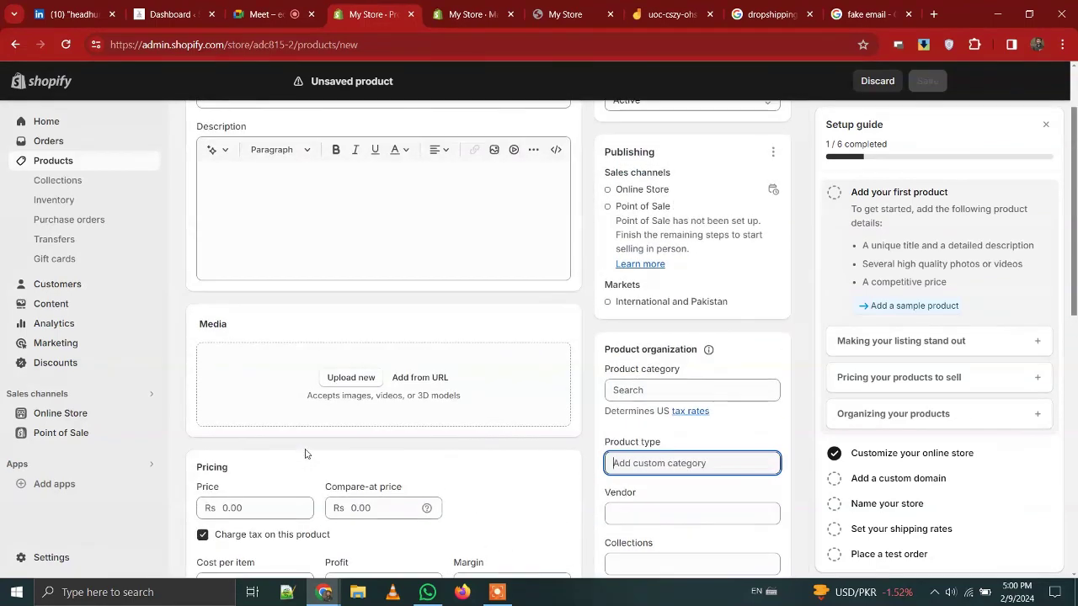
pyautogui.scroll(1, 305, 452)
pyautogui.click(351, 410)
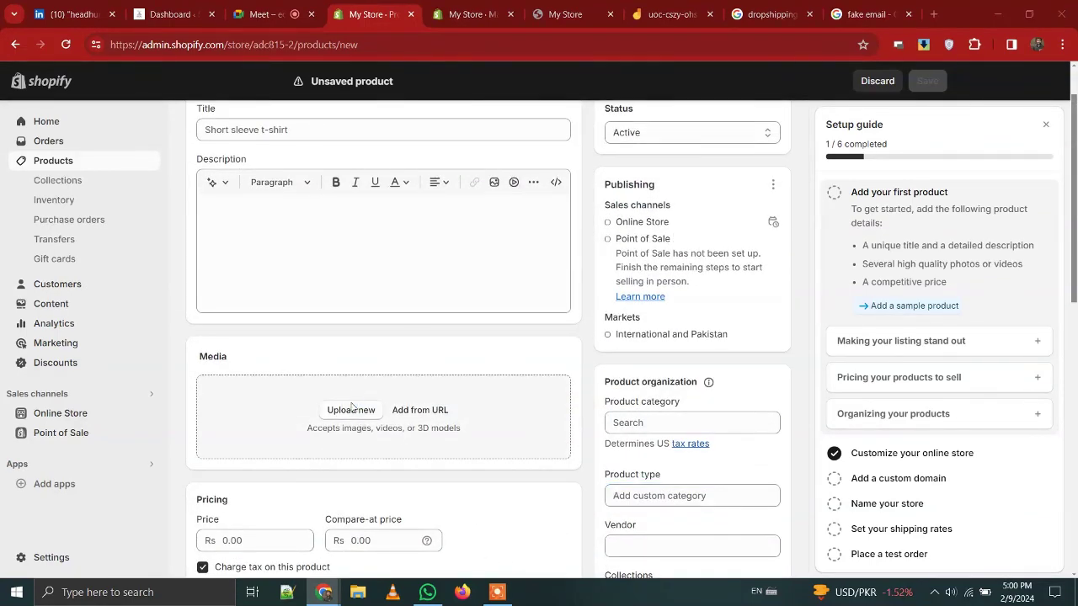
pyautogui.scroll(-2, 394, 346)
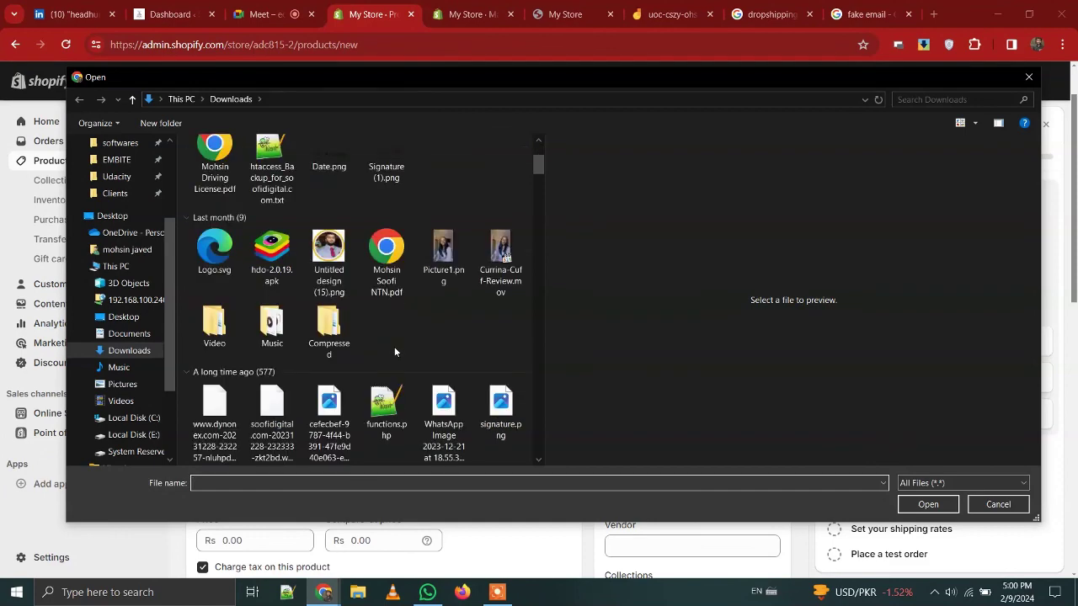
pyautogui.scroll(-5, 394, 352)
pyautogui.scroll(-5, 395, 351)
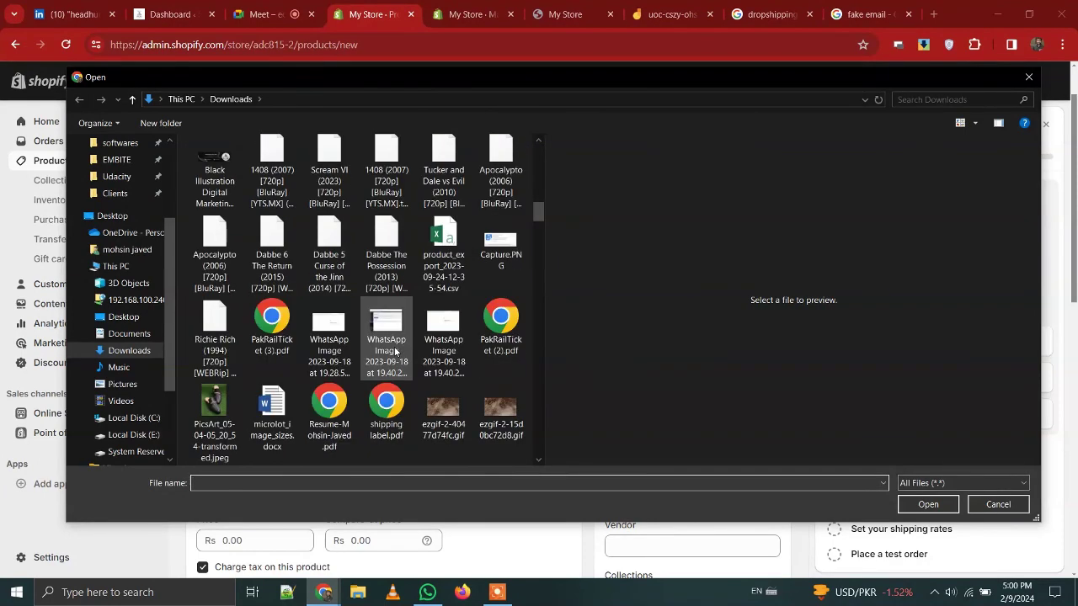
pyautogui.click(220, 409)
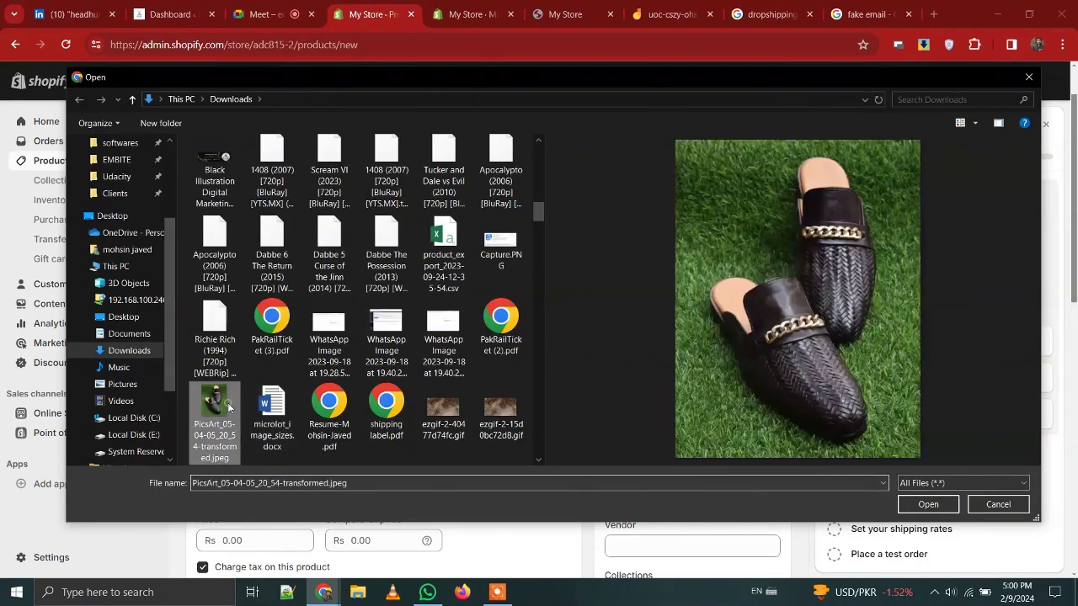
pyautogui.click(928, 503)
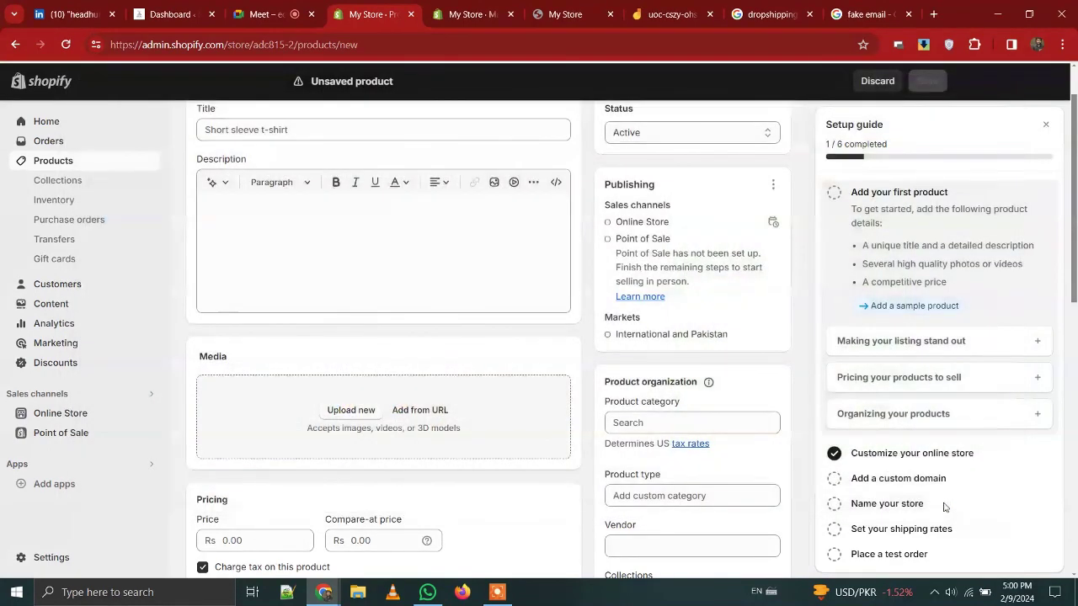
# Enter "Brown leather shoes for Men" as the product title.
pyautogui.scroll(2, 425, 375)
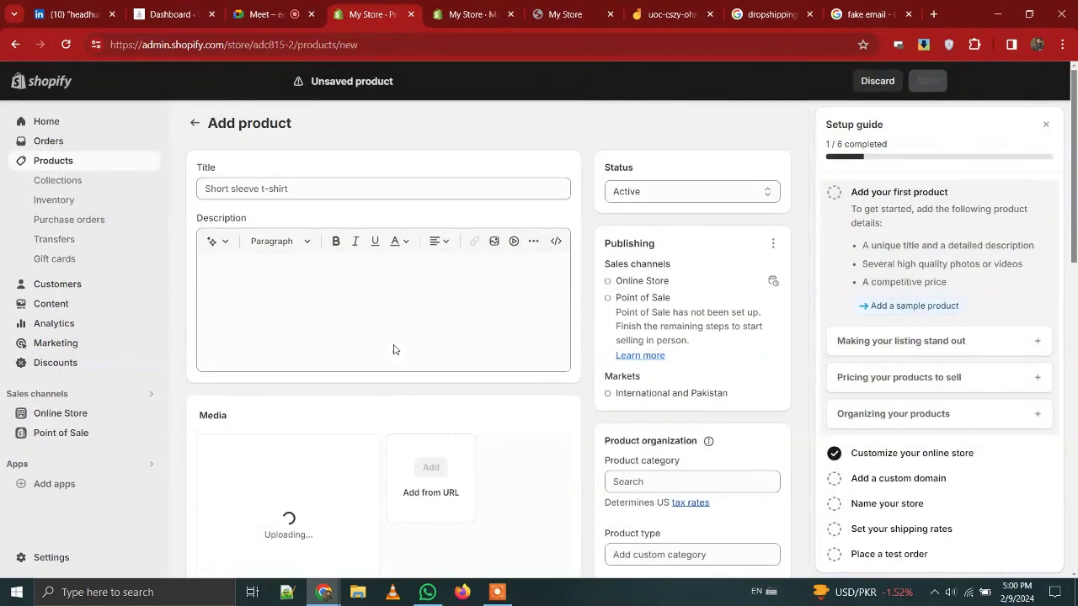
pyautogui.click(282, 194)
pyautogui.write('Br')
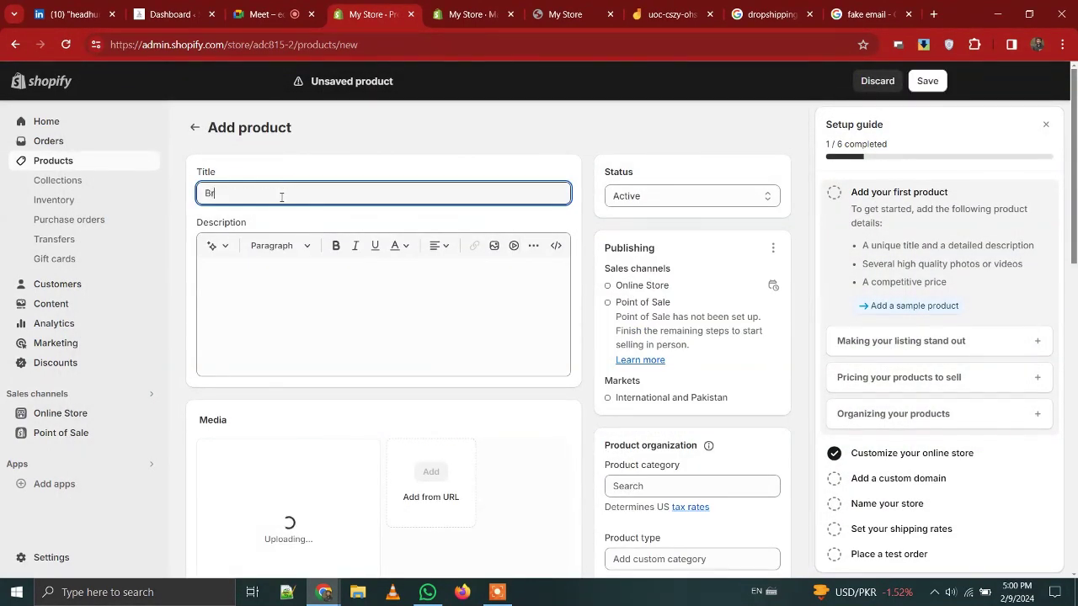
pyautogui.write('own leathe')
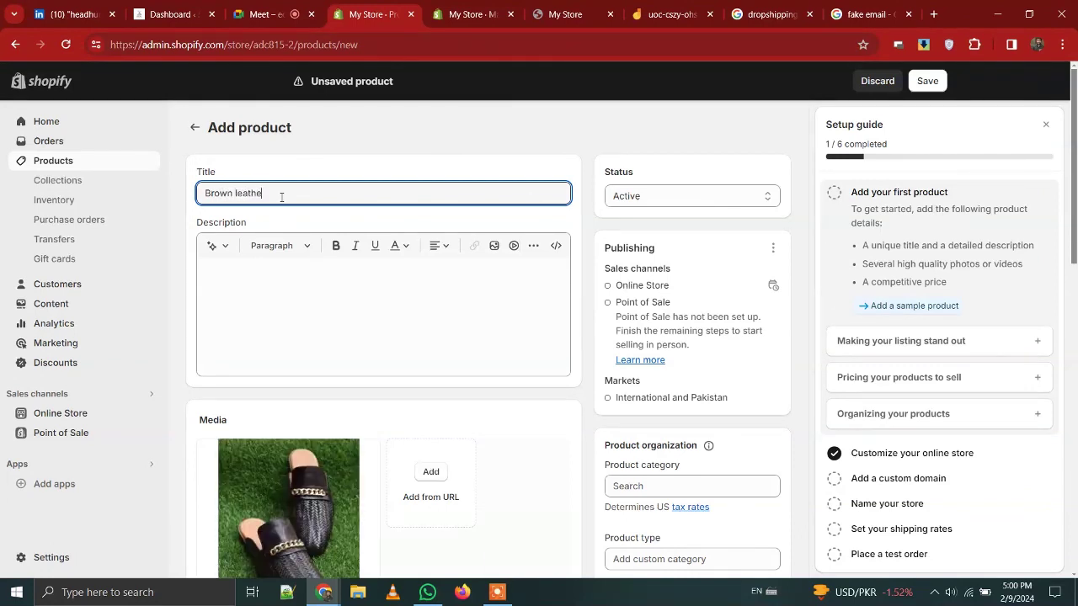
pyautogui.write('r shees for Men')
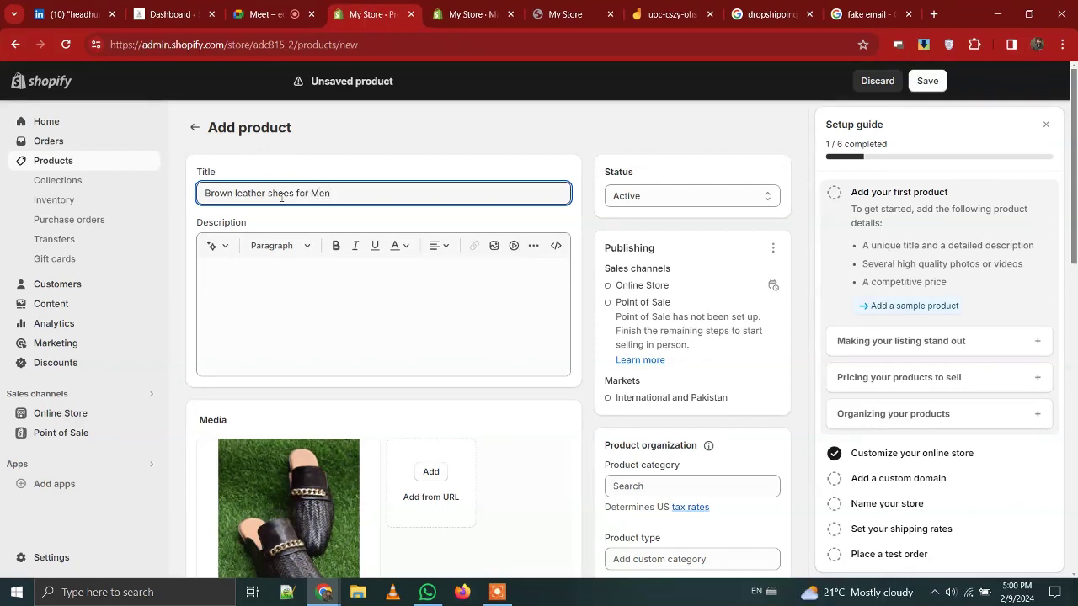
pyautogui.click(173, 284)
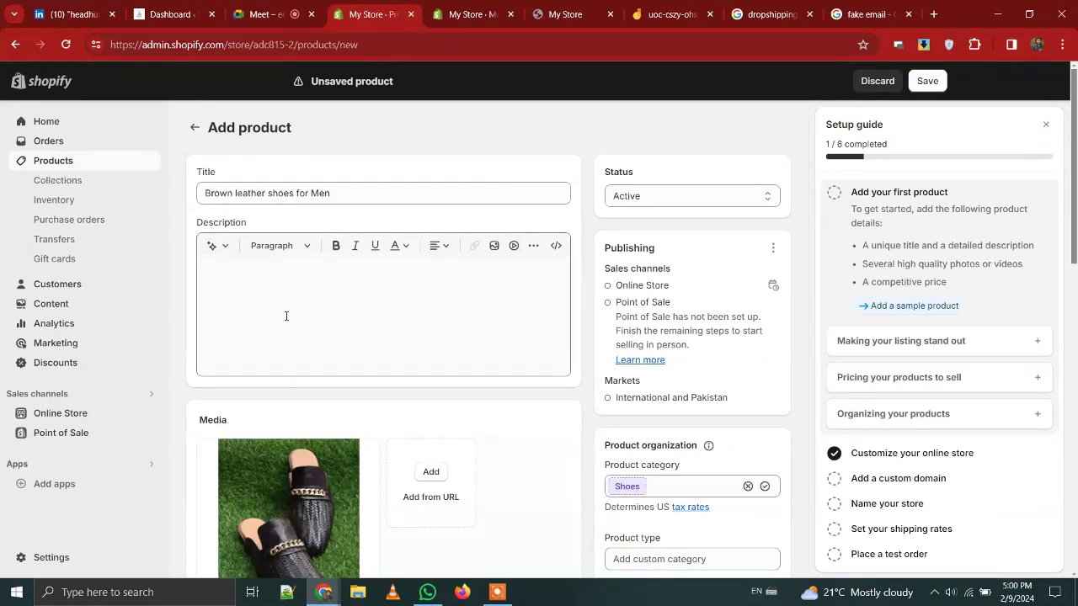
# Open the product description generator and enter "Pure Leather, Great Quality" as the features and keywords.
pyautogui.click(322, 325)
pyautogui.click(206, 245)
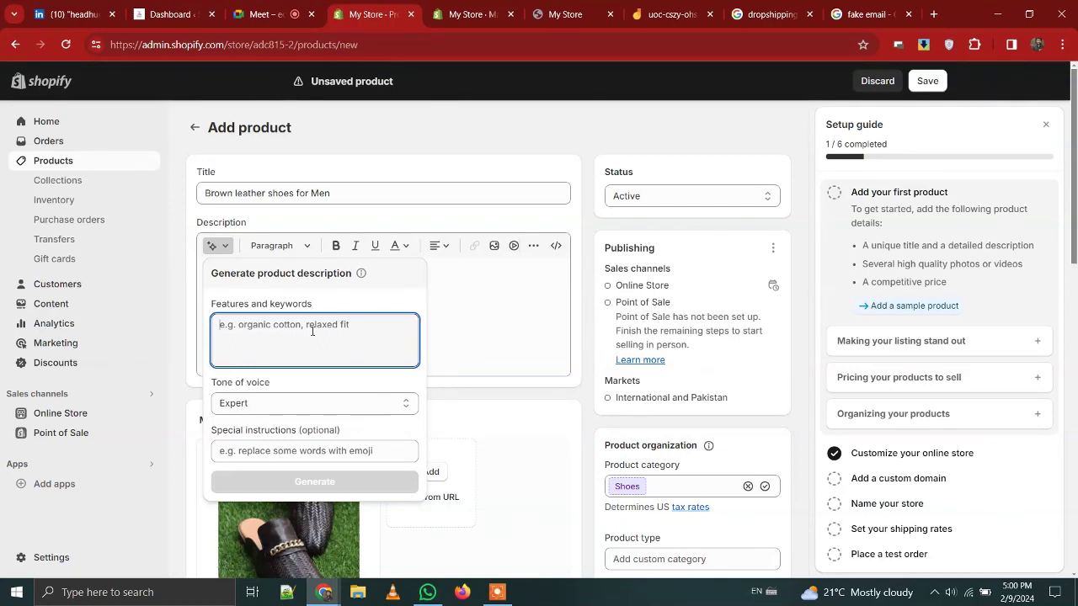
pyautogui.write('Pure')
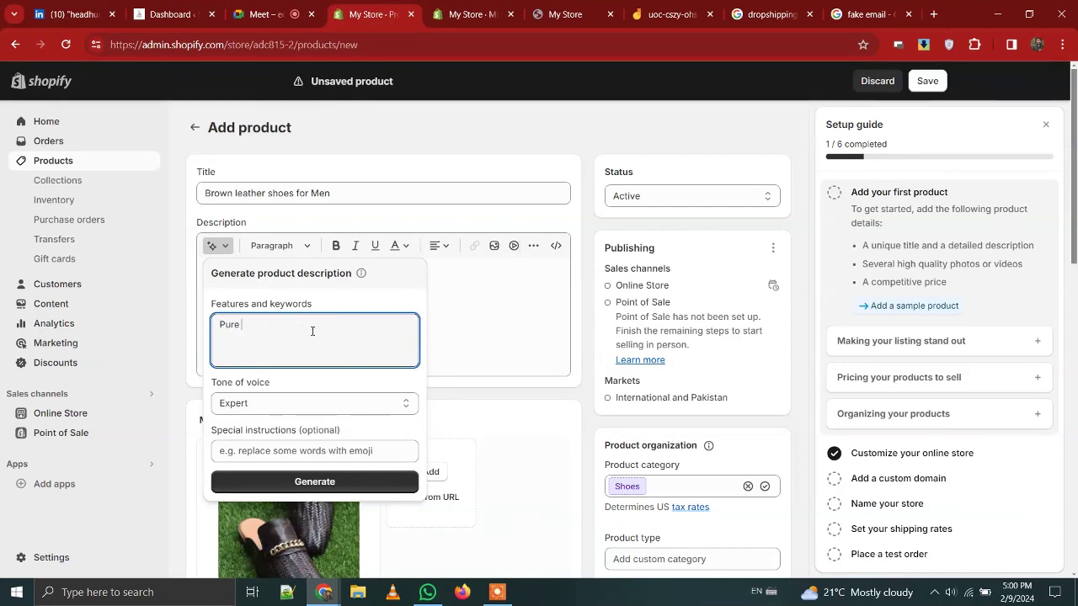
pyautogui.write(' Leather, Great Quality')
# Generate the product description in the Expert tone with the special instruction "500 words atleast" and keep the suggestion.
pyautogui.click(314, 404)
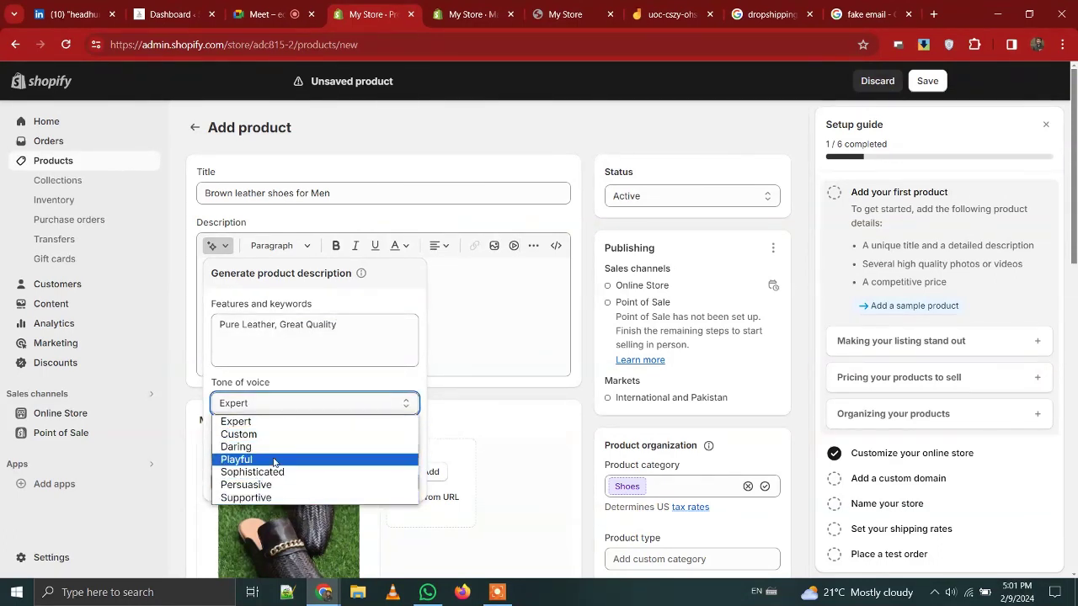
pyautogui.click(302, 359)
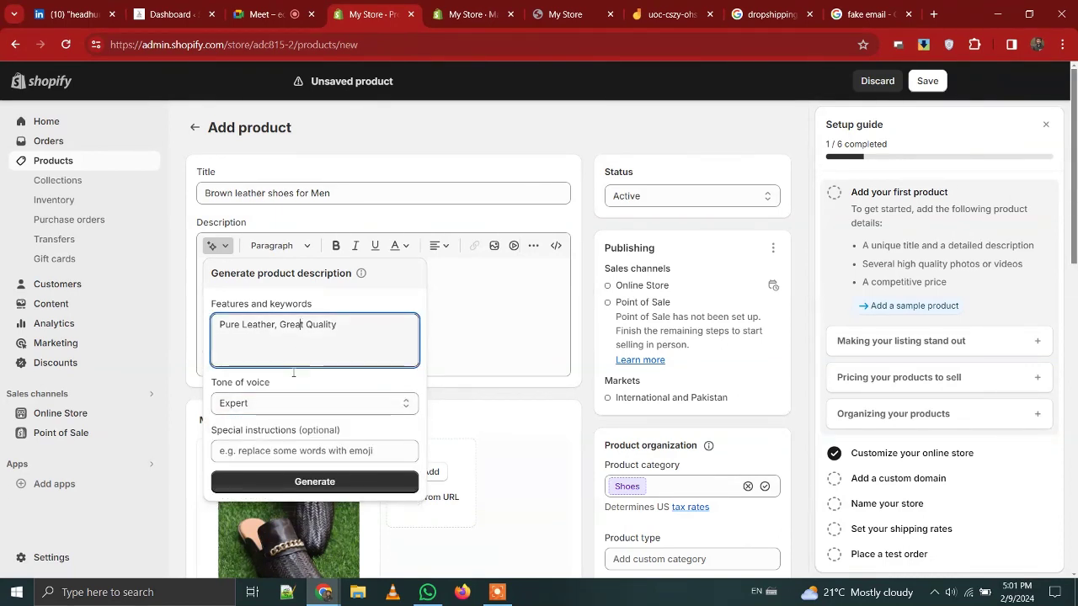
pyautogui.click(244, 446)
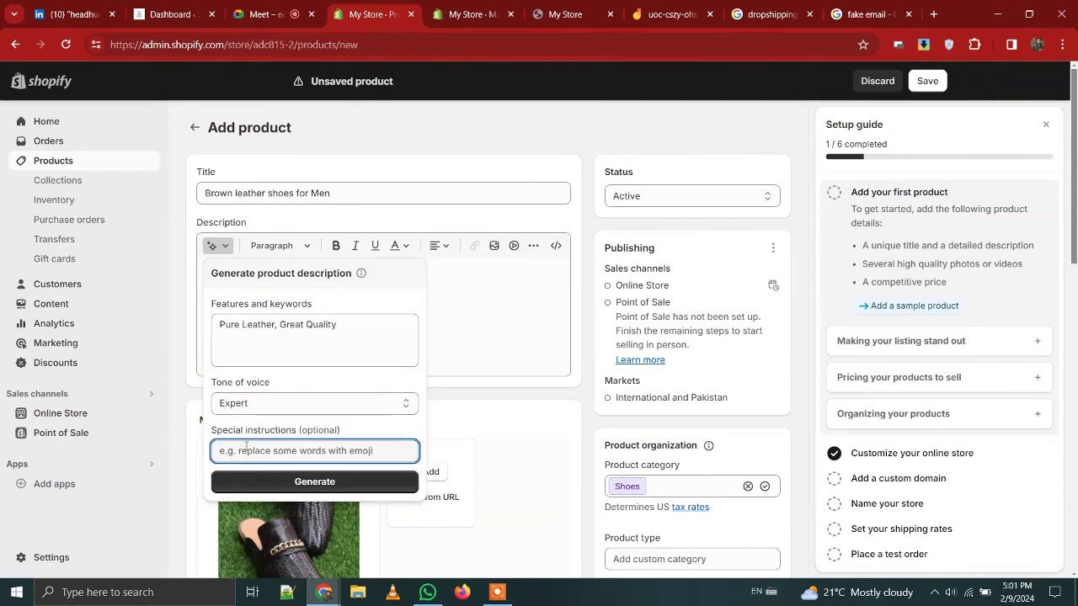
pyautogui.write('500 wo')
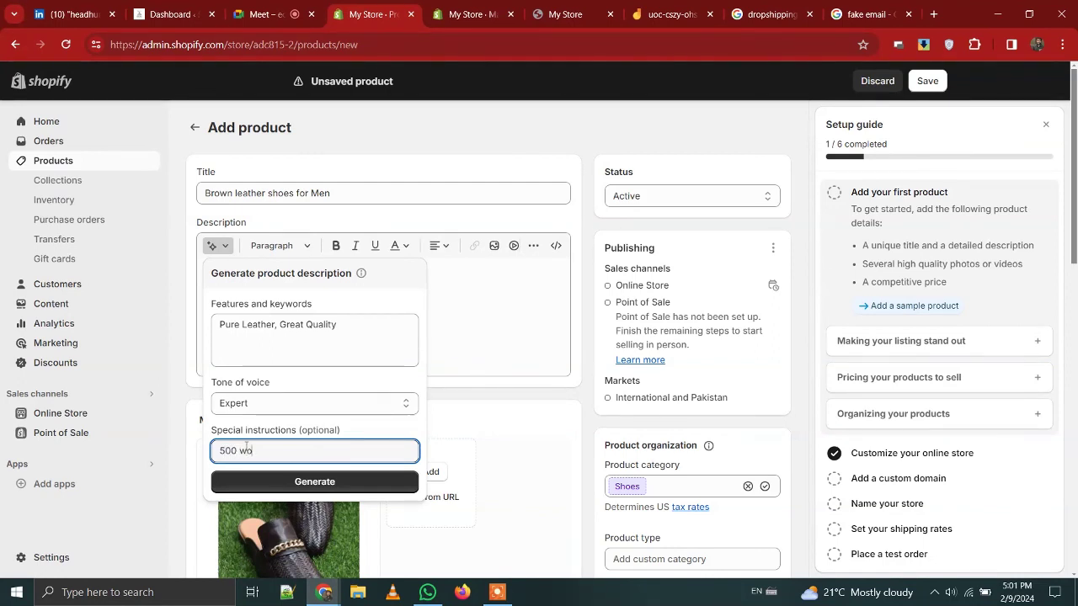
pyautogui.write('rds atleast')
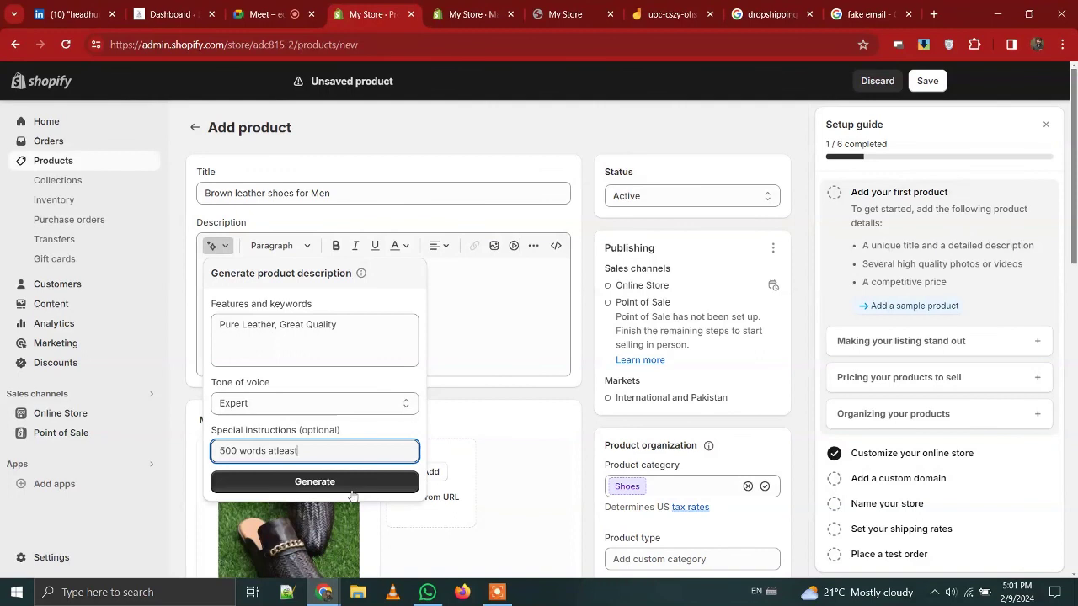
pyautogui.click(357, 481)
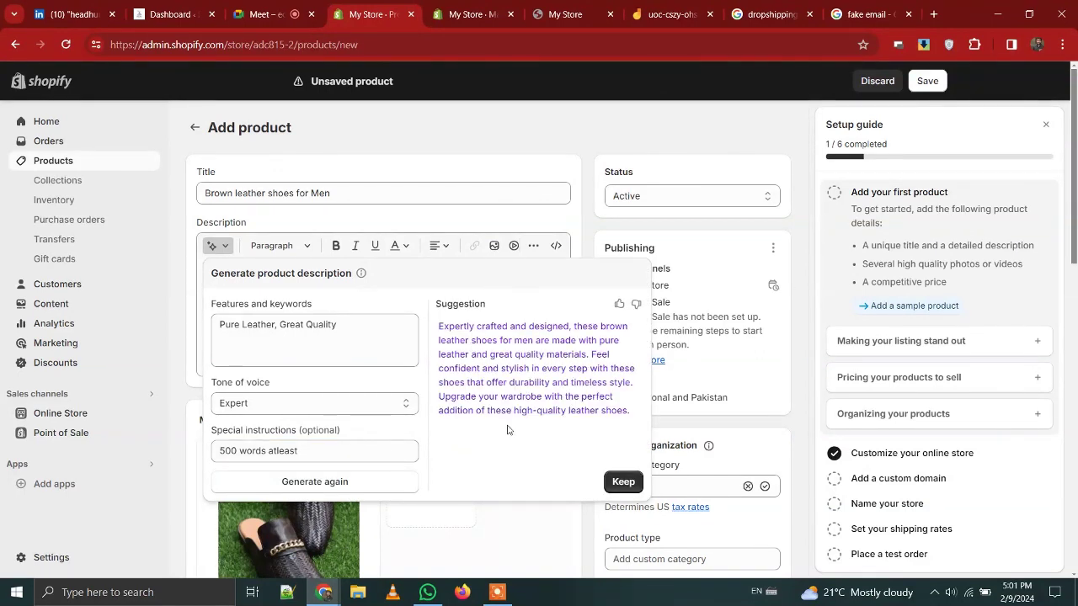
pyautogui.scroll(-1, 507, 430)
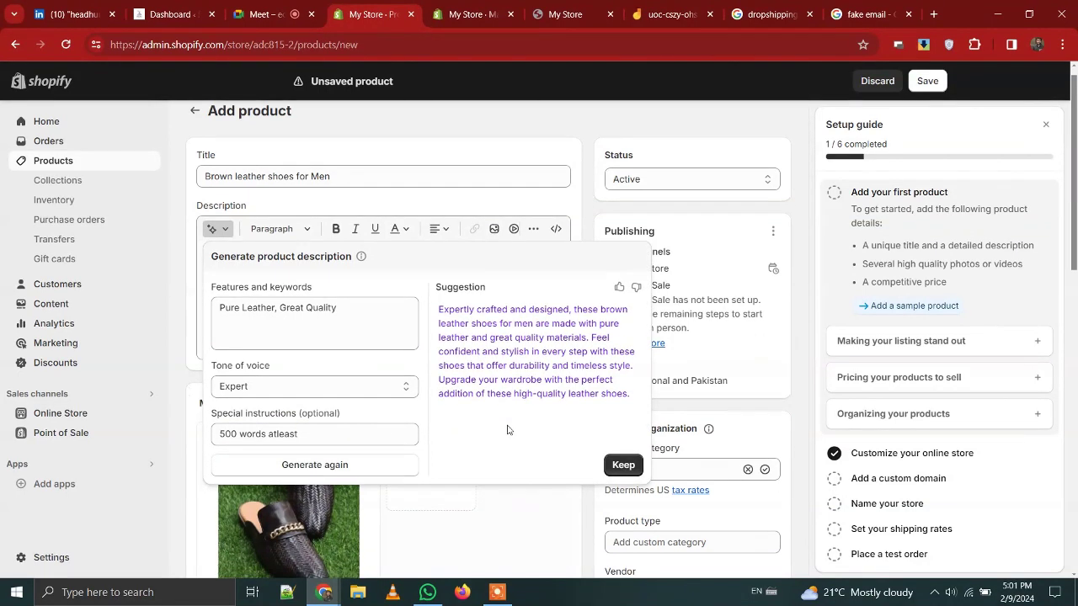
pyautogui.click(623, 464)
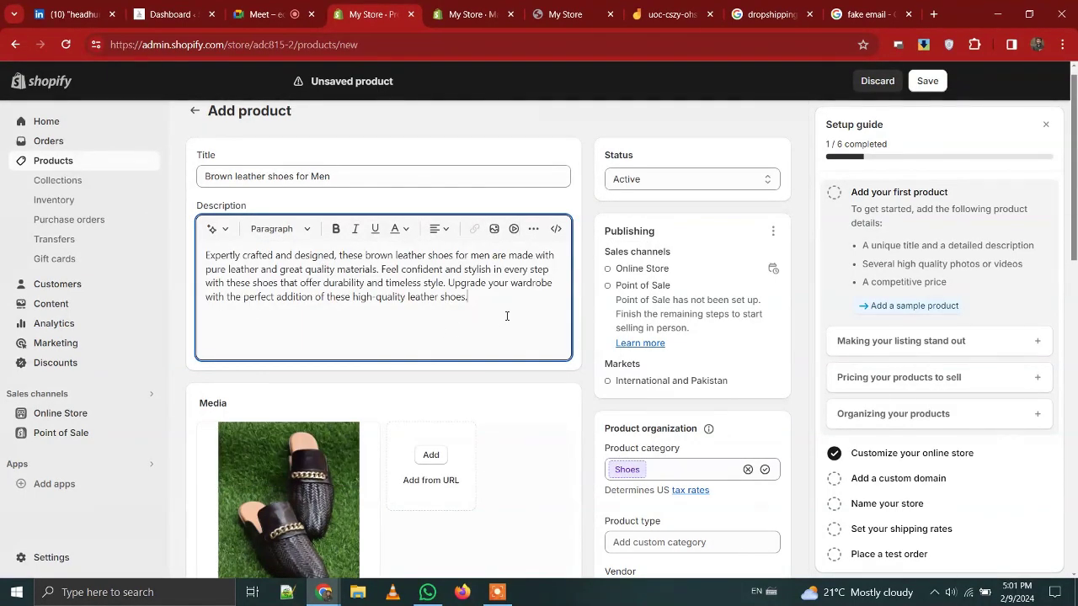
# Review the generated description together with the product's title, media, publishing and organization fields.
pyautogui.moveTo(550, 305); pyautogui.dragTo(200, 234)
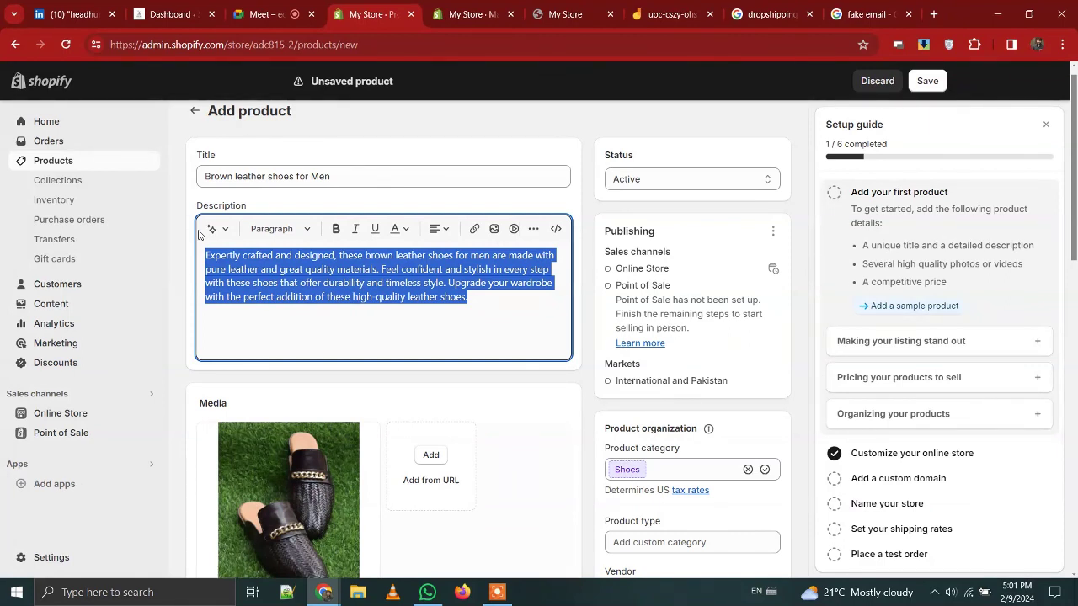
pyautogui.click(437, 326)
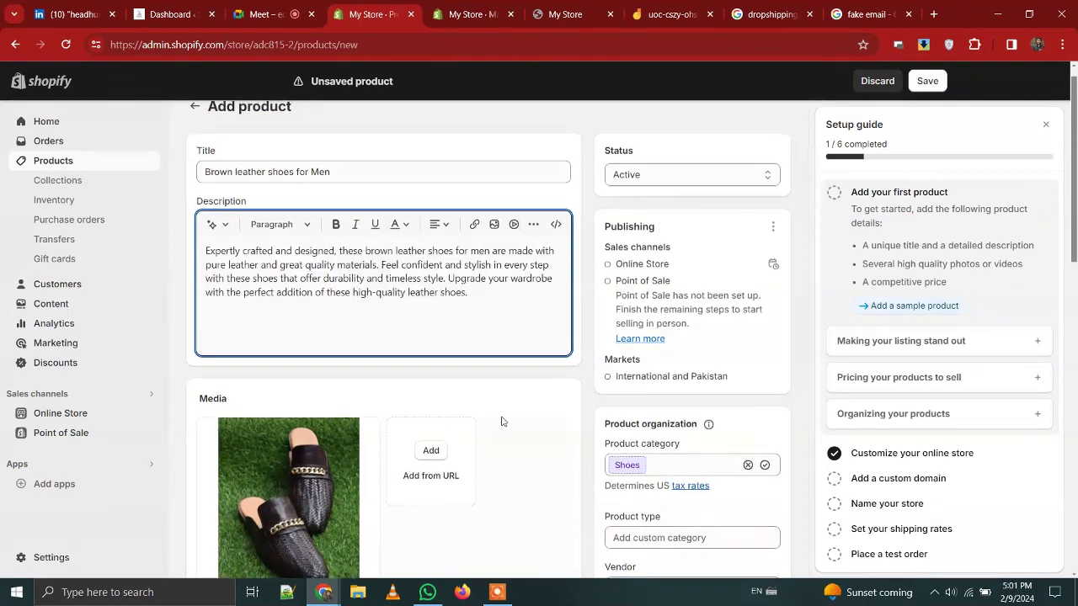
pyautogui.scroll(-1, 501, 420)
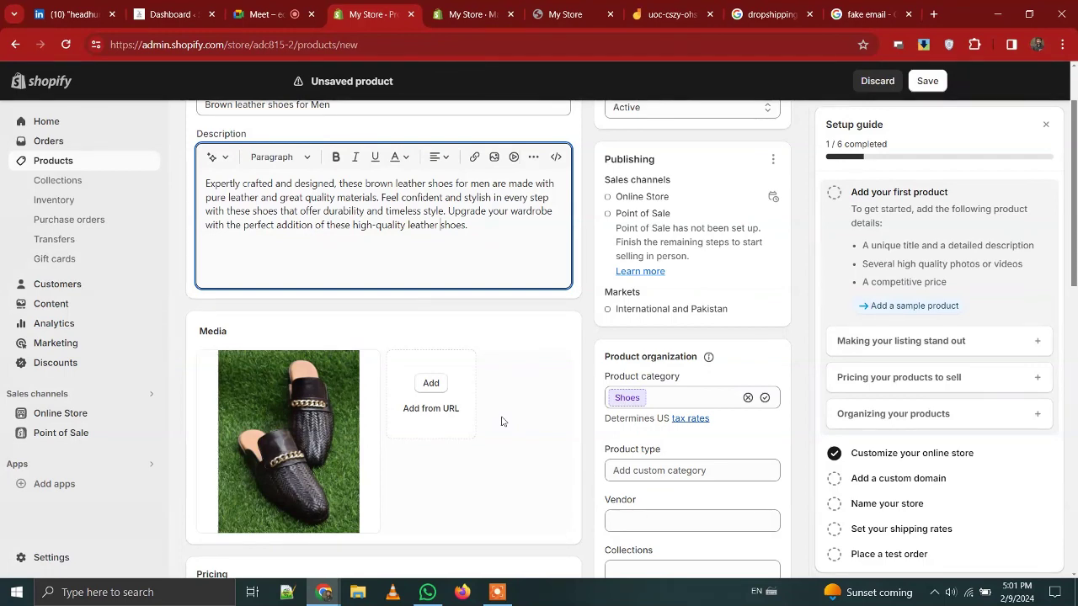
pyautogui.scroll(-1, 500, 421)
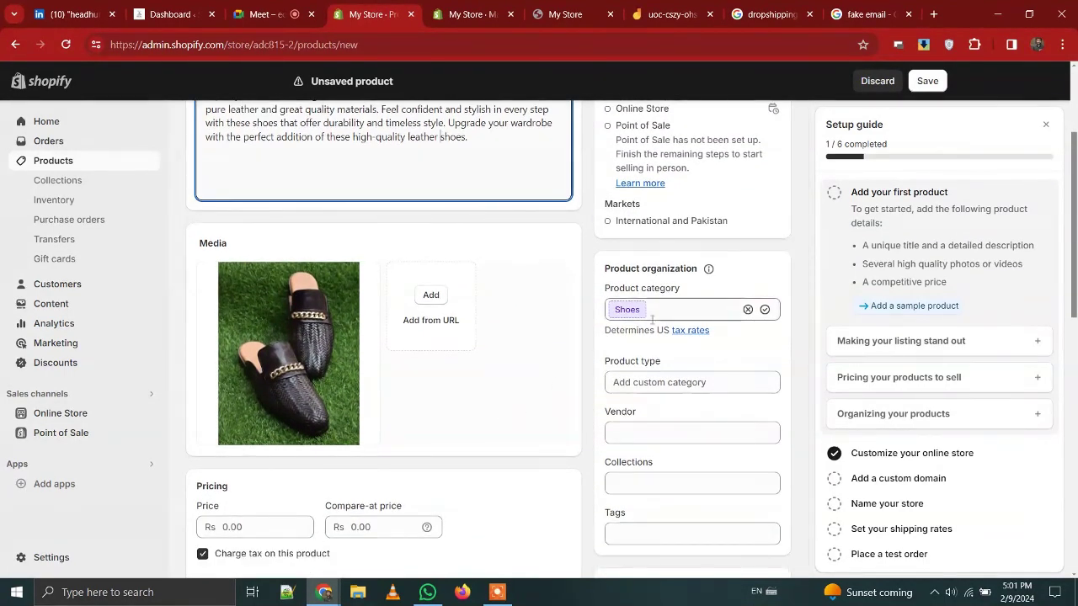
pyautogui.scroll(1, 460, 229)
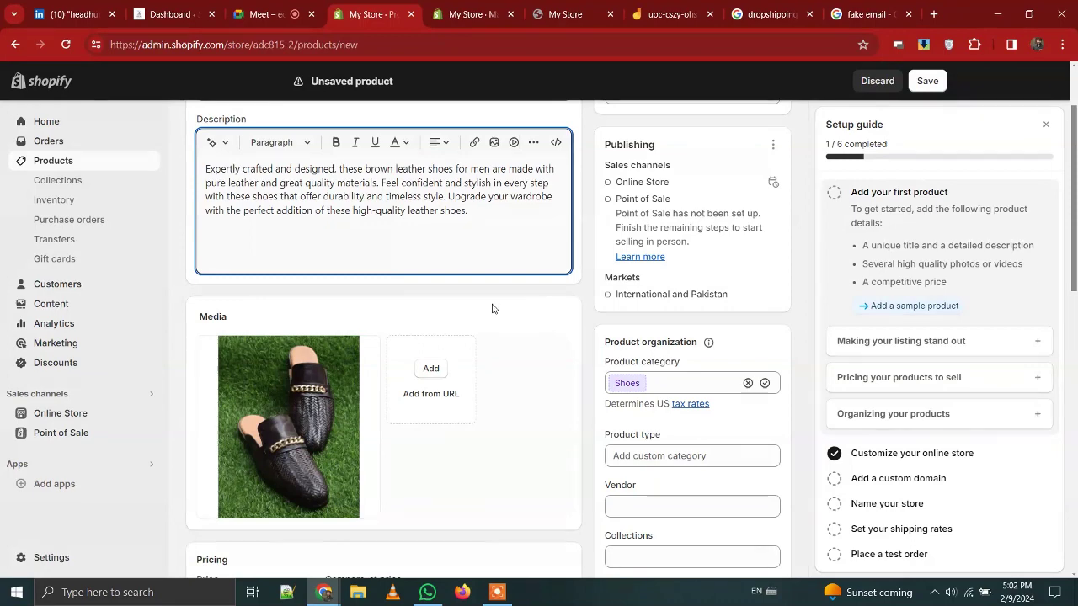
pyautogui.scroll(1, 493, 306)
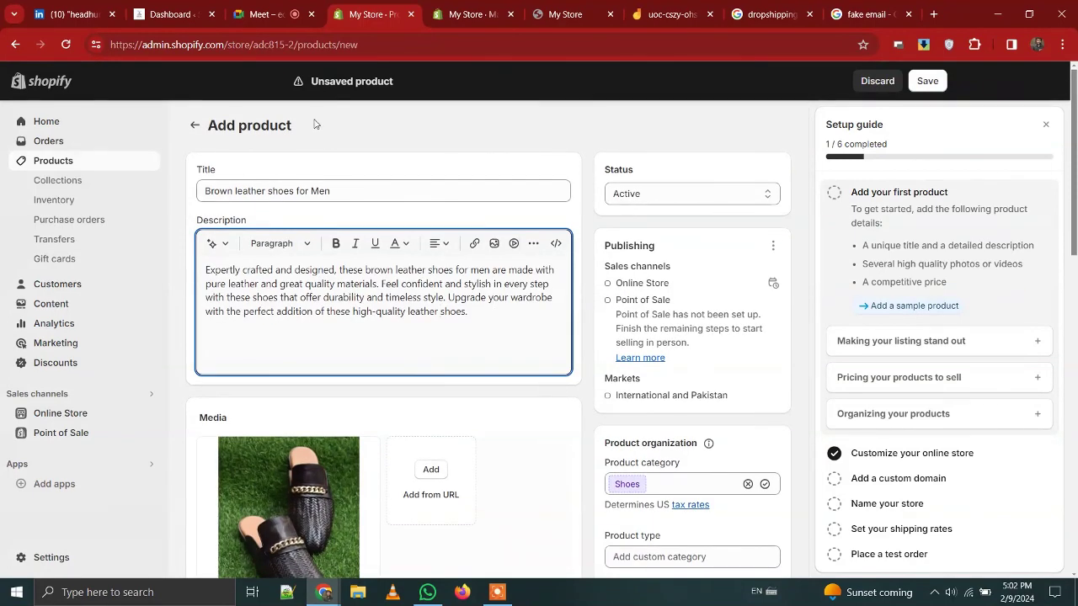
pyautogui.scroll(-2, 590, 337)
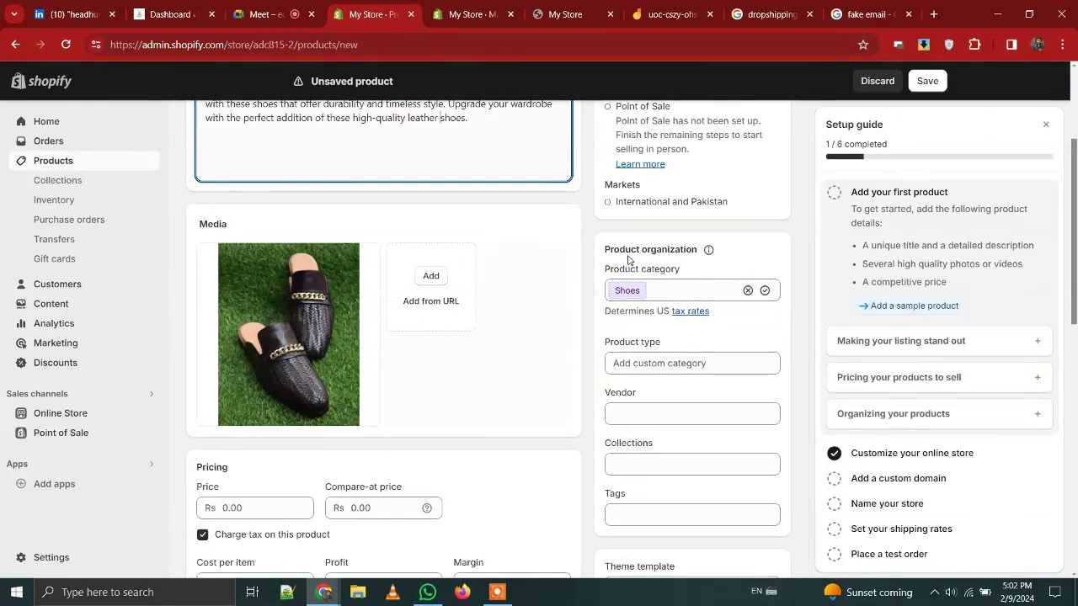
# Set the product's price to Rs 4500 and turn off charging tax on it.
pyautogui.scroll(-3, 502, 412)
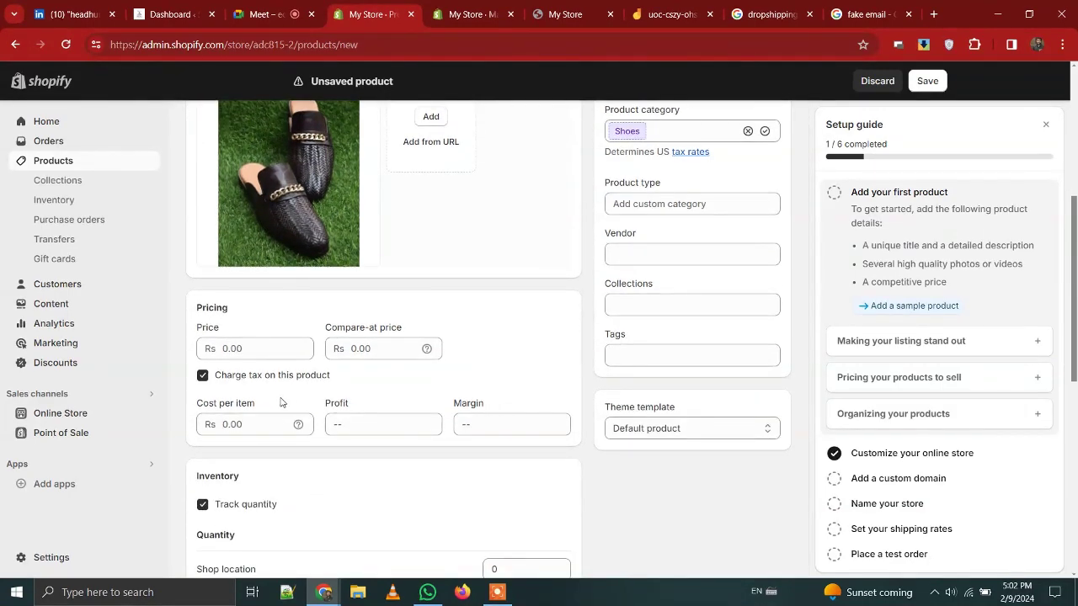
pyautogui.click(275, 351)
pyautogui.write('45')
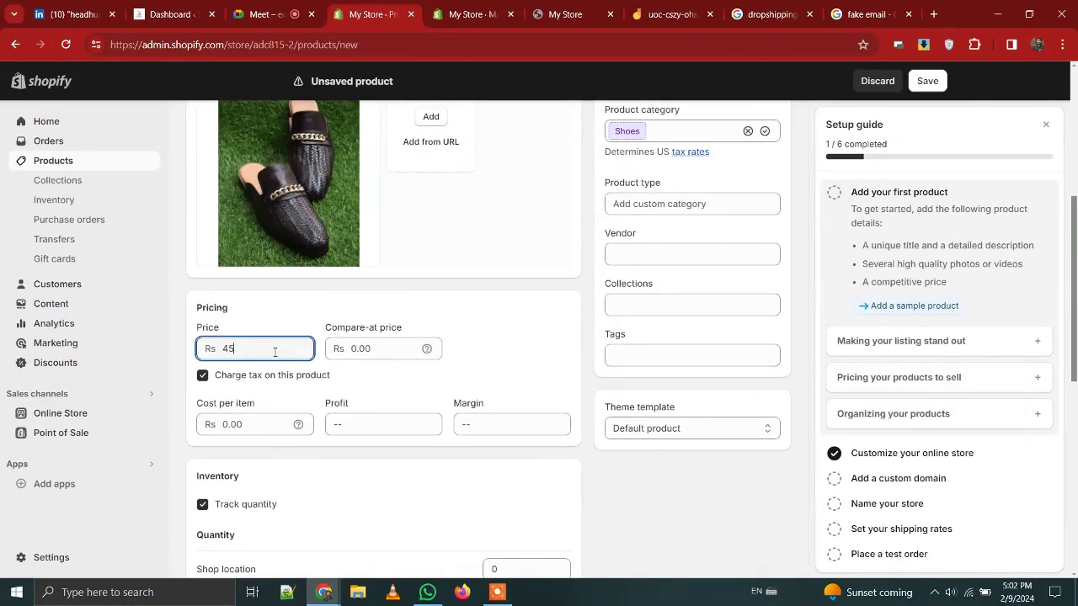
pyautogui.write('00')
pyautogui.scroll(-1, 354, 377)
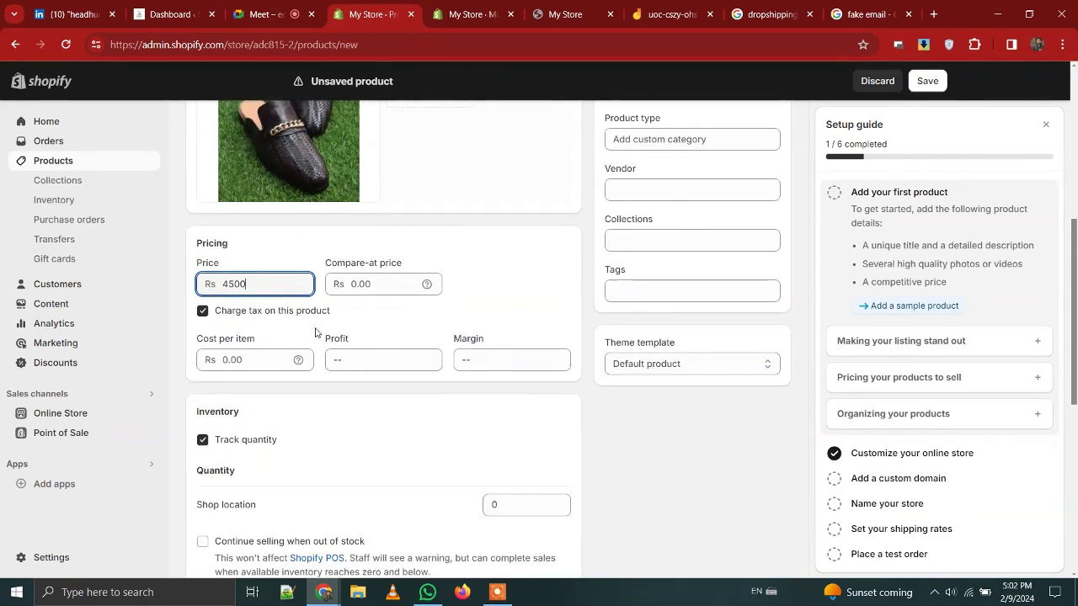
pyautogui.click(224, 313)
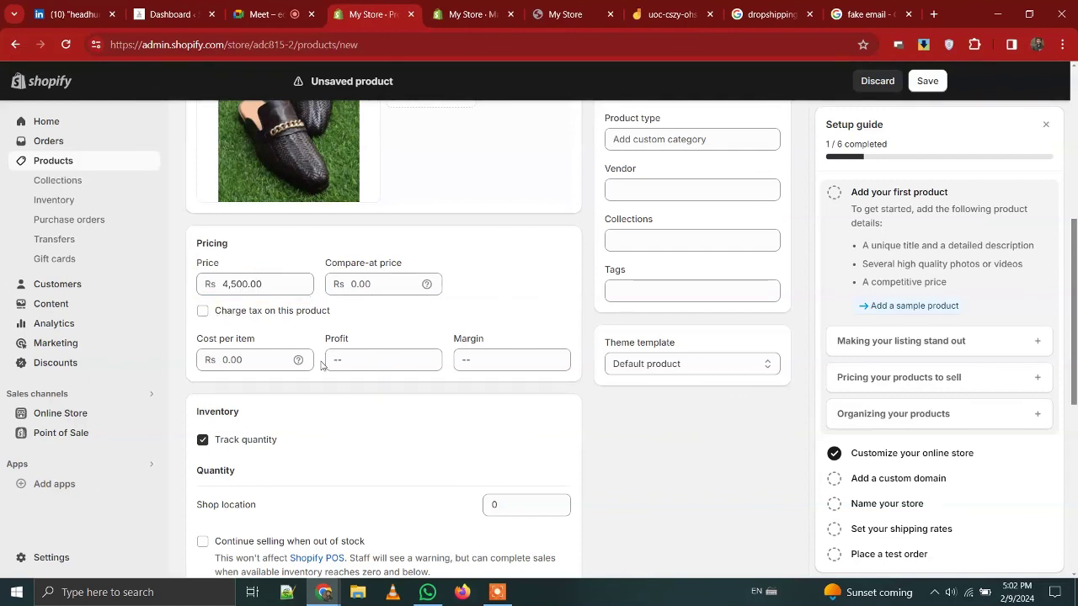
# Set the stock quantity at the Shop location to 10.
pyautogui.scroll(-3, 320, 364)
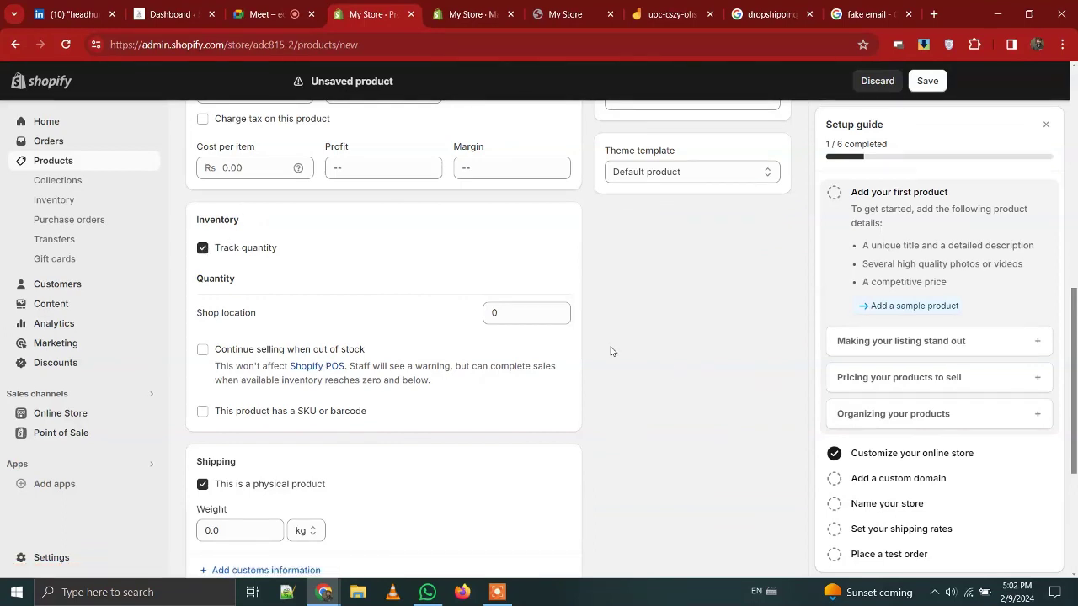
pyautogui.click(522, 316)
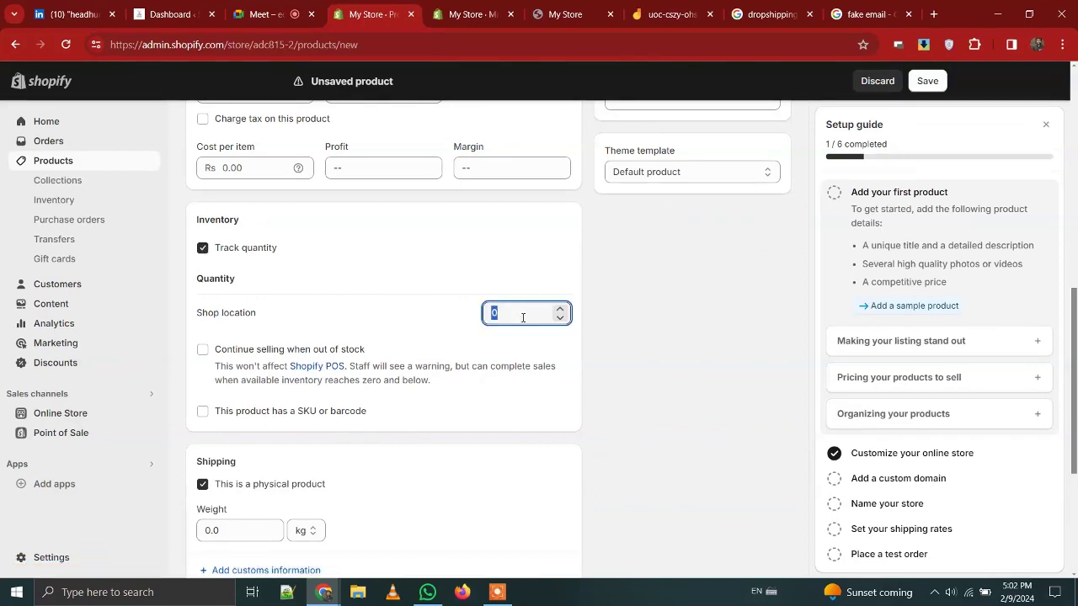
pyautogui.write('10')
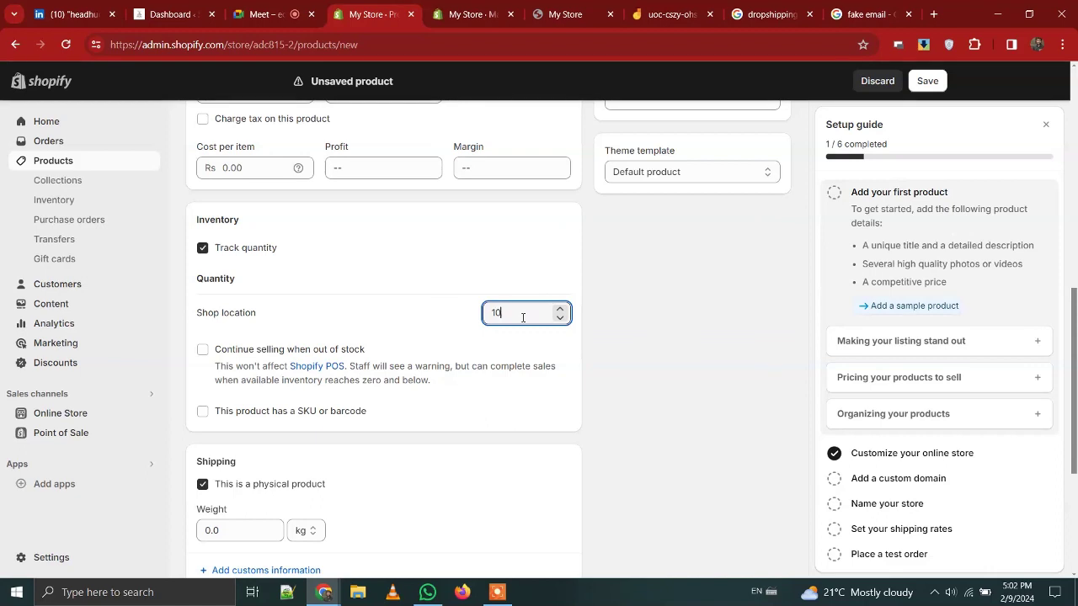
# Check the shipping, variants and search engine listing sections, then save the physical product with Active status.
pyautogui.scroll(-2, 366, 426)
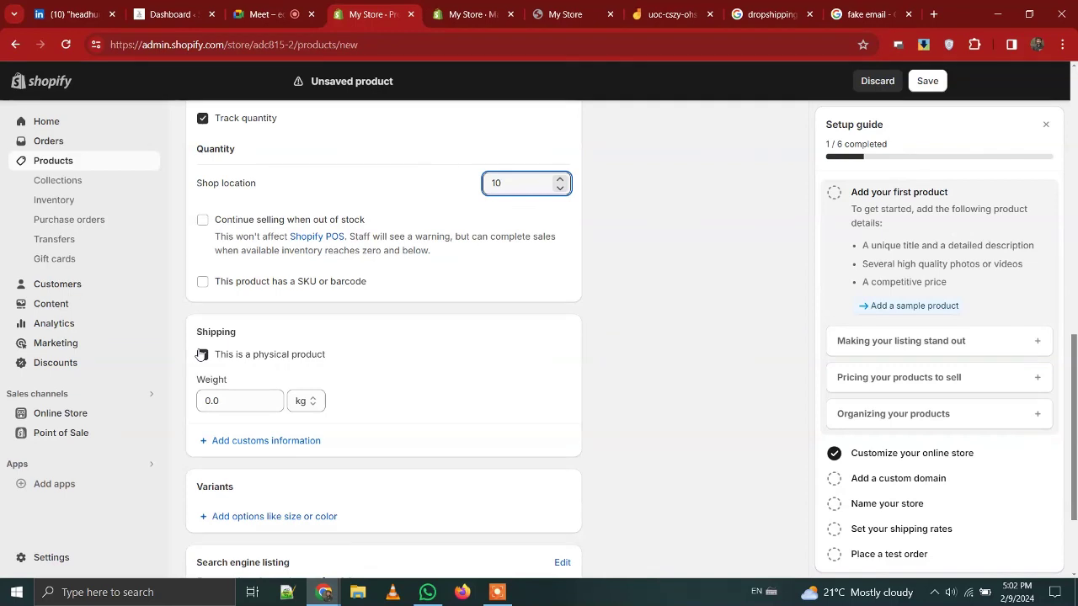
pyautogui.click(202, 354)
pyautogui.scroll(-2, 263, 376)
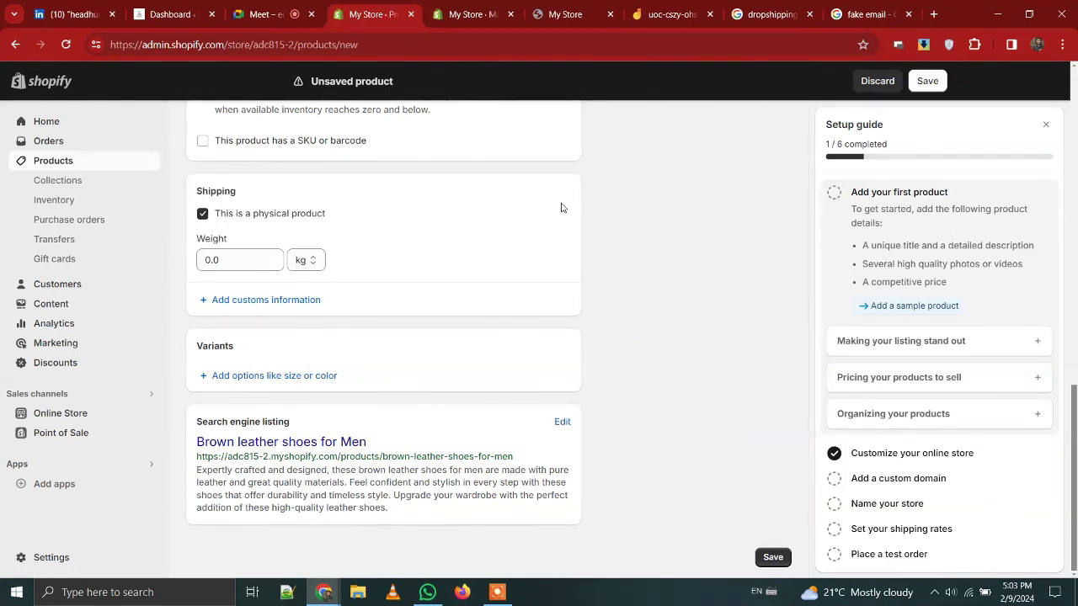
pyautogui.scroll(15, 562, 207)
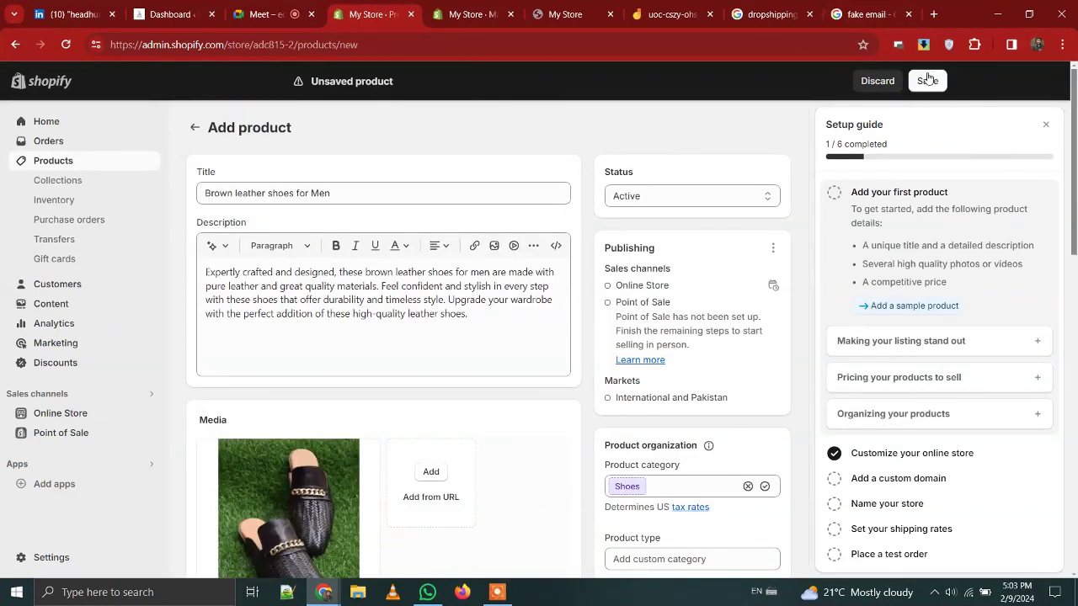
pyautogui.click(673, 194)
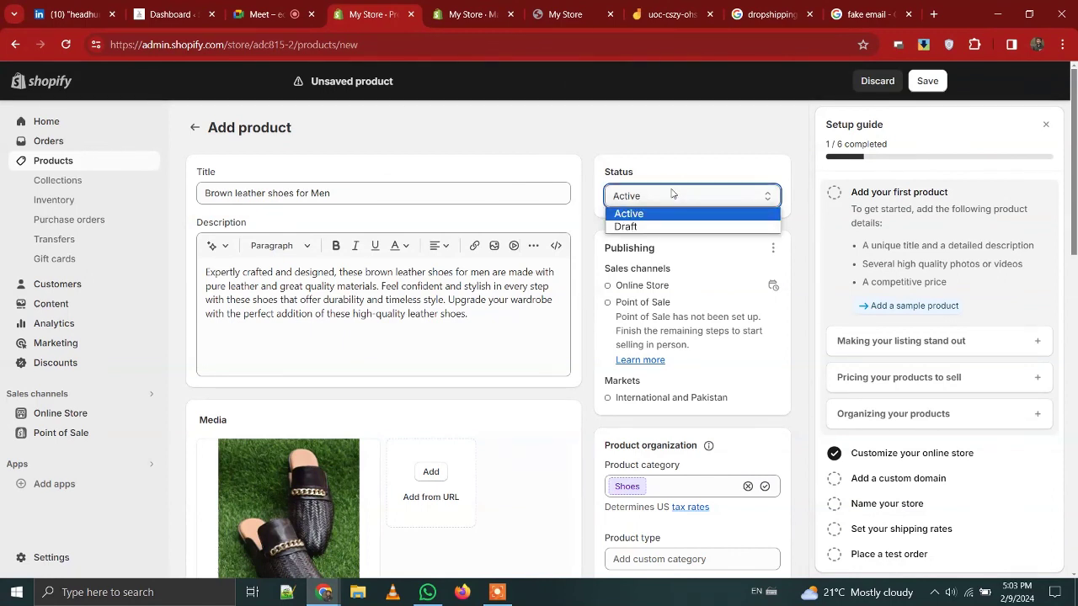
pyautogui.click(655, 133)
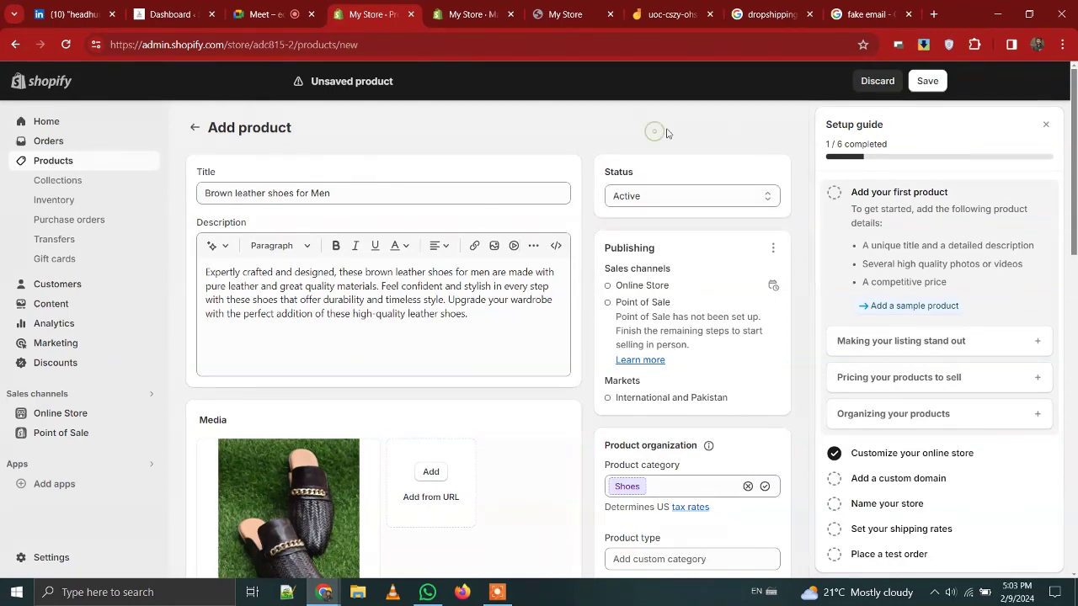
pyautogui.click(927, 81)
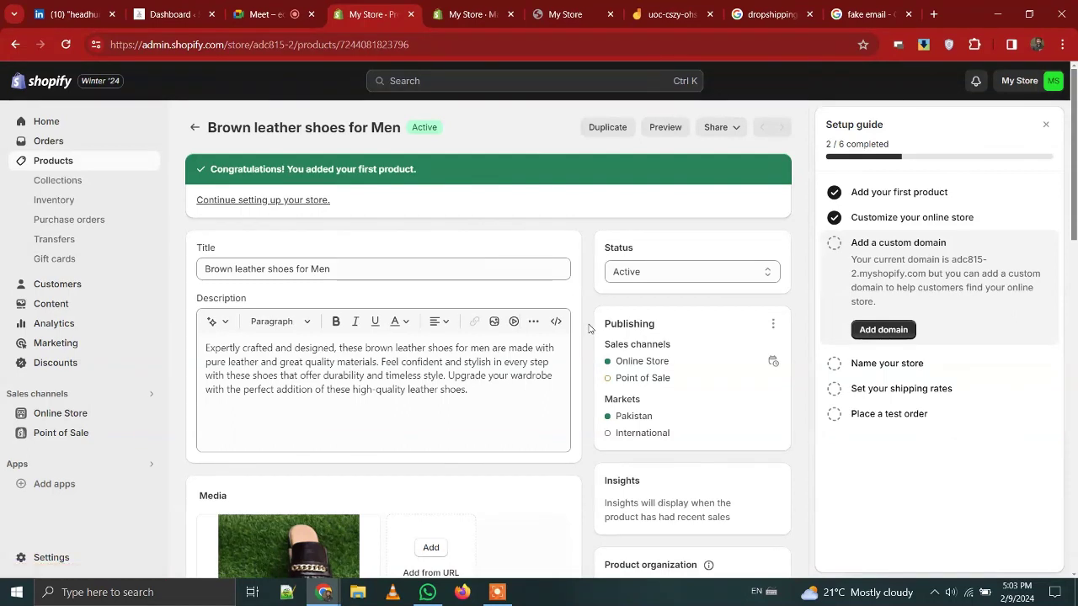
# Duplicate the product with the title "Black leather shoes for Men" and its status set as active.
pyautogui.click(609, 129)
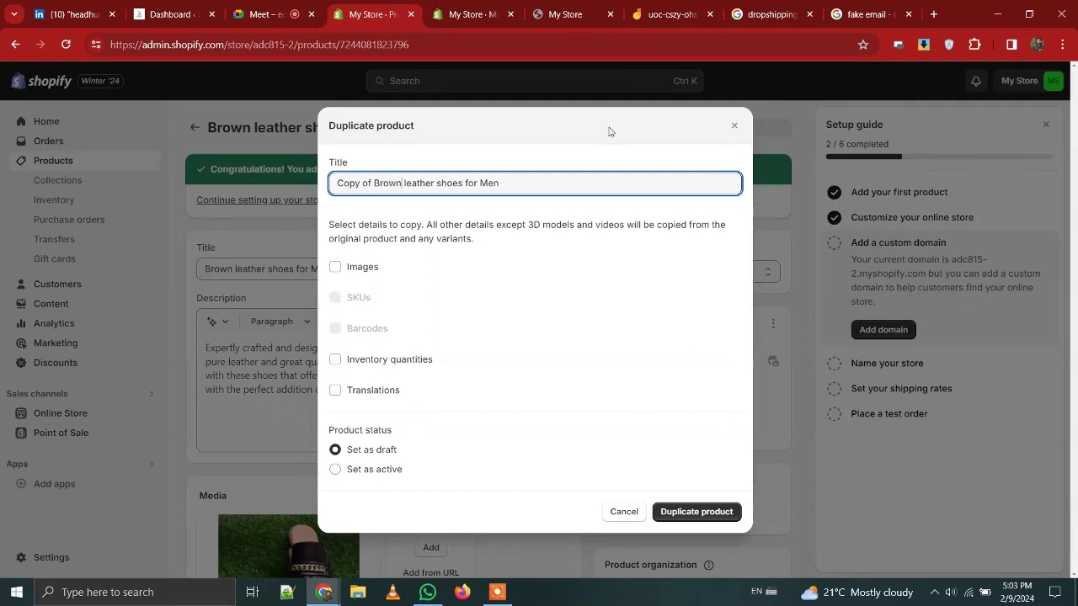
pyautogui.hotkey('shift', 'Home')
pyautogui.write('Black')
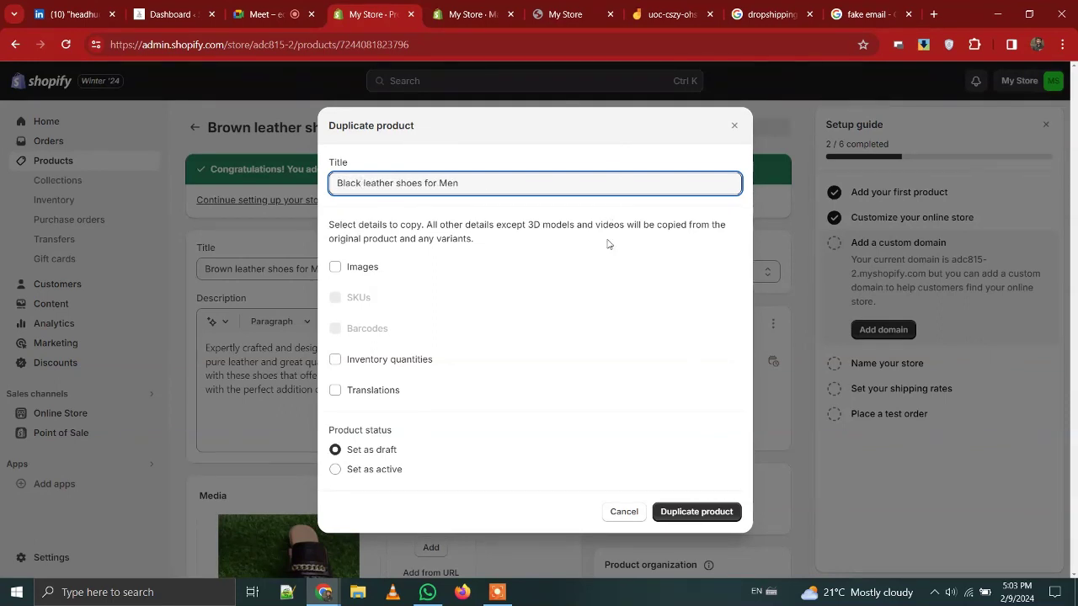
pyautogui.click(348, 474)
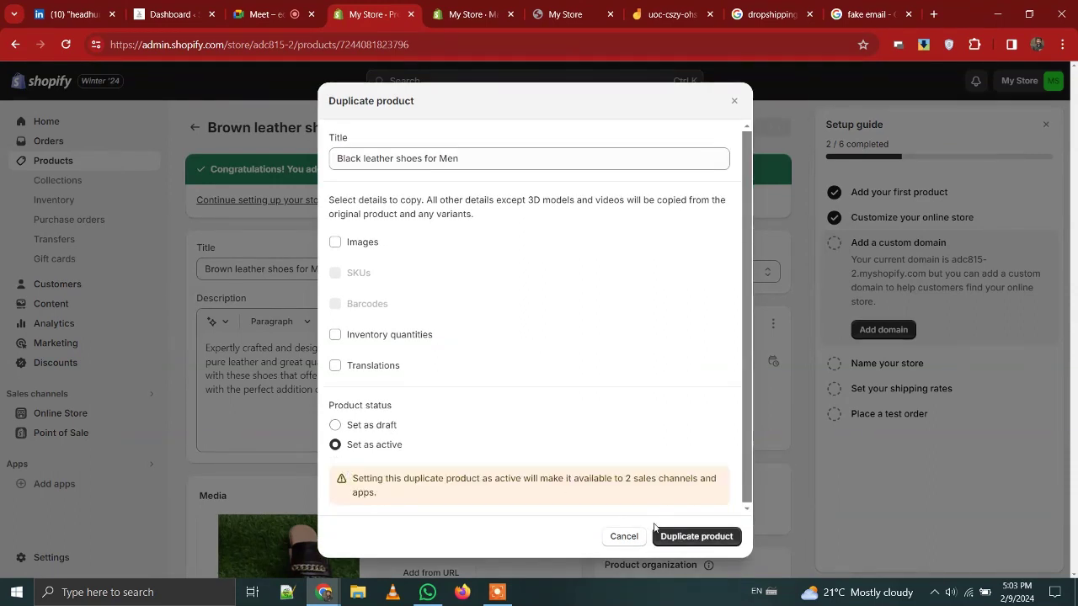
pyautogui.click(696, 546)
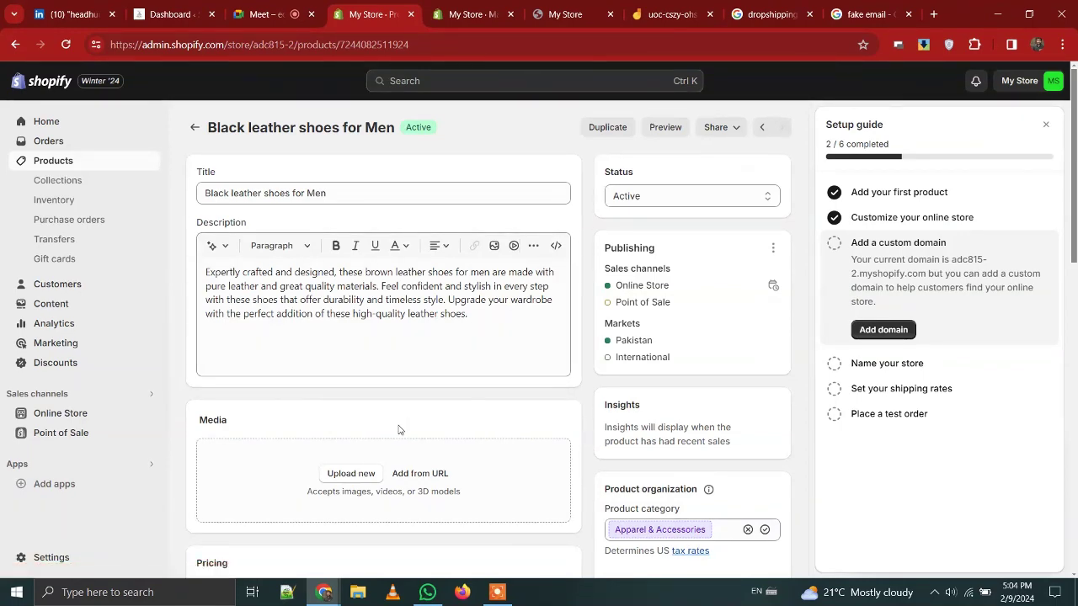
# Upload the PicsArt JPEG shoe photo from the Downloads folder as media for the "Black leather shoes for Men" product.
pyautogui.click(350, 472)
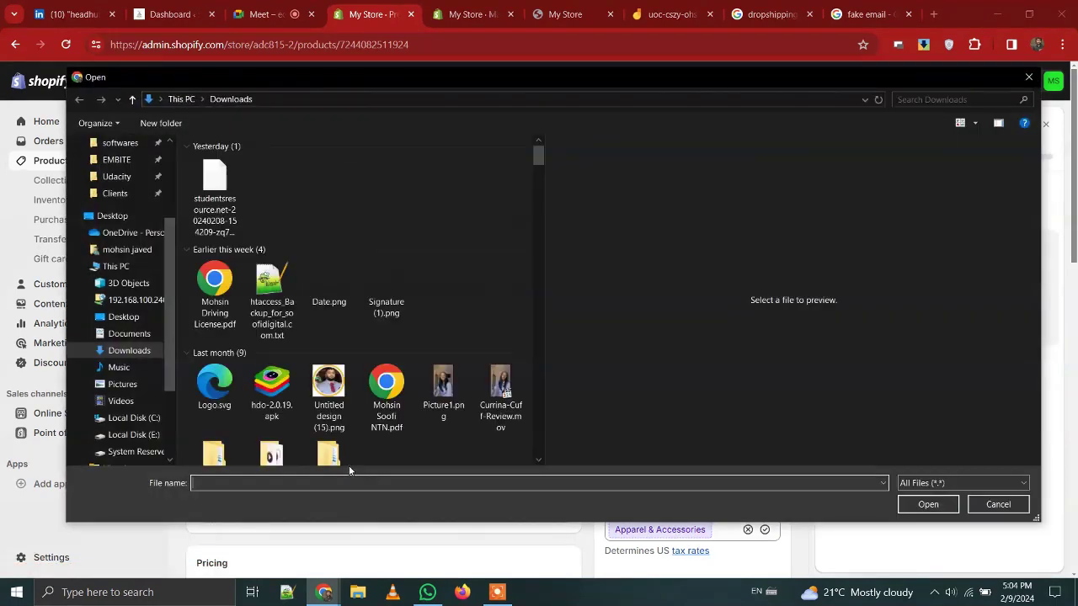
pyautogui.scroll(-5, 354, 378)
pyautogui.scroll(-3, 353, 378)
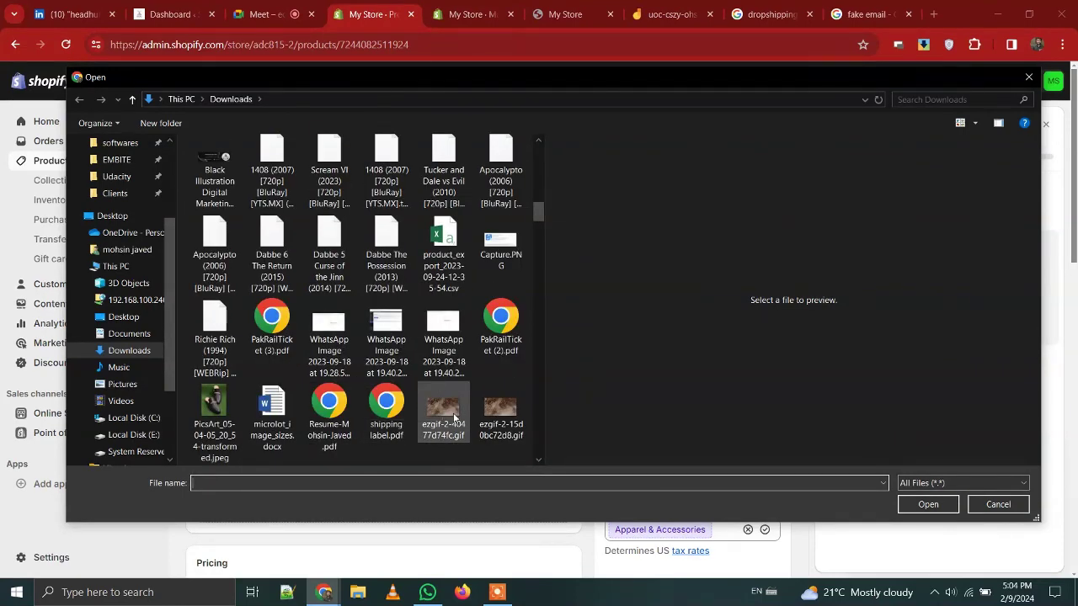
pyautogui.scroll(-3, 453, 417)
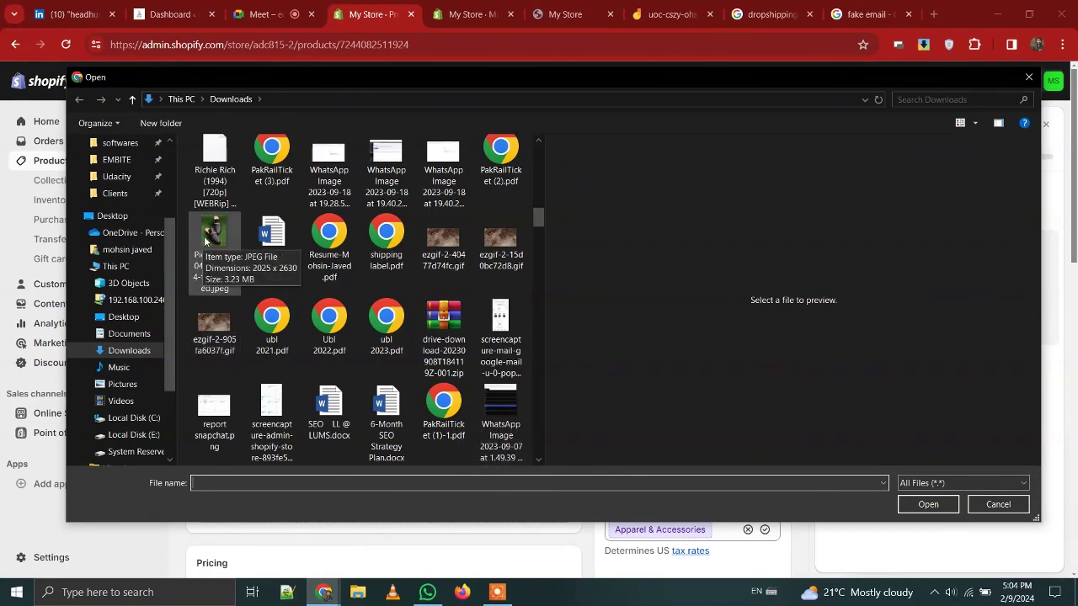
pyautogui.click(204, 235)
pyautogui.doubleClick(204, 236)
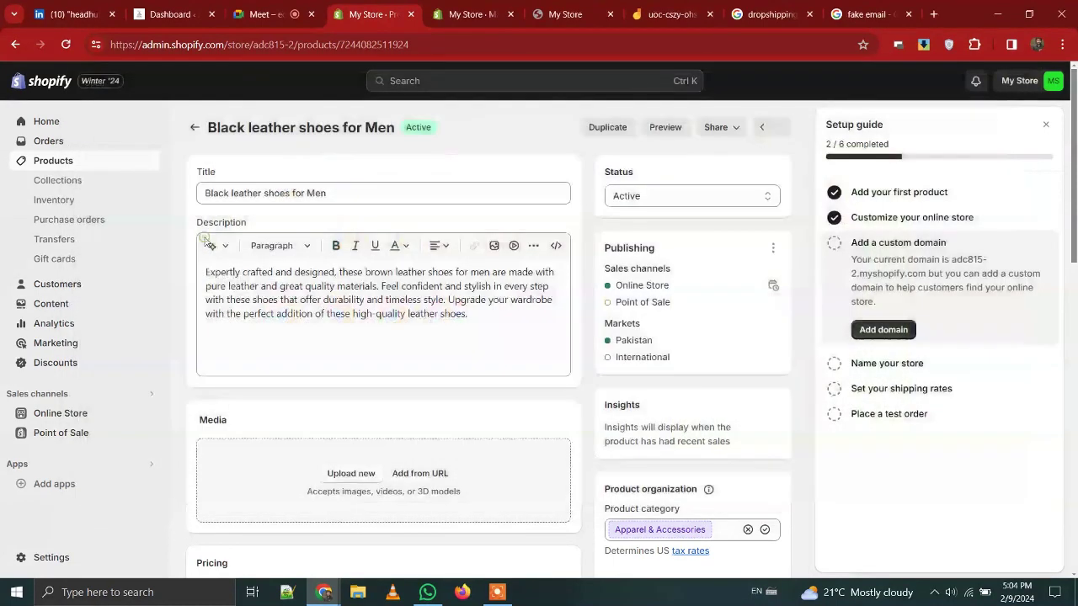
pyautogui.scroll(-12, 437, 431)
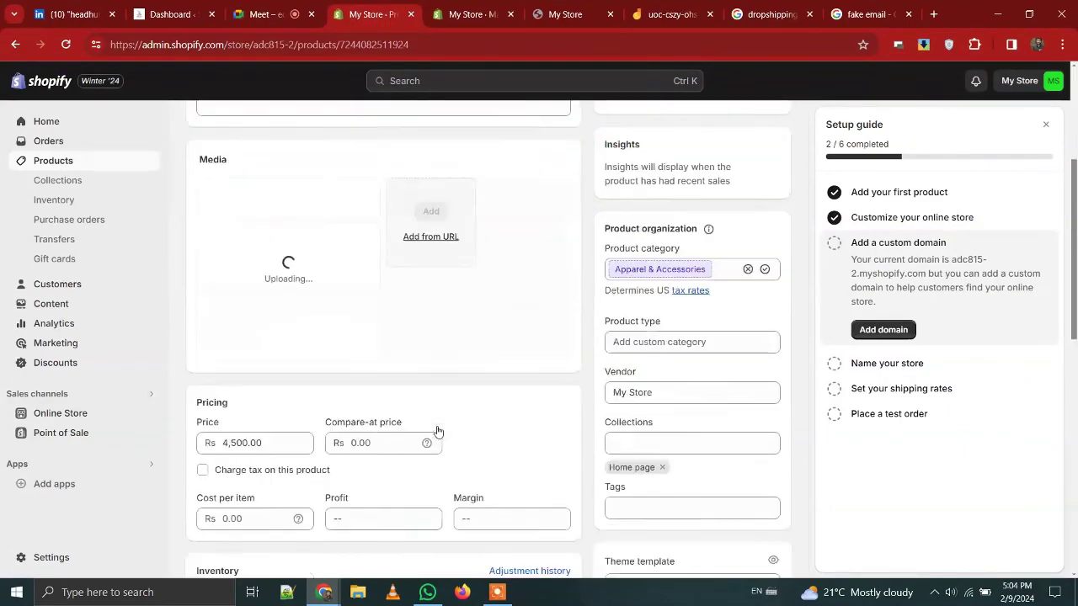
pyautogui.scroll(12, 437, 431)
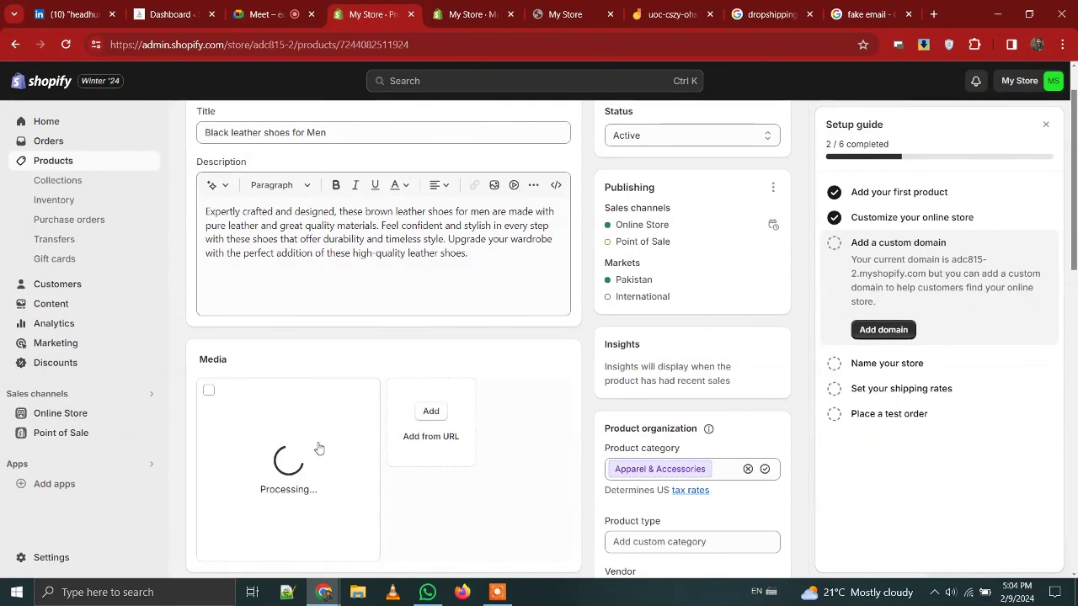
pyautogui.scroll(1, 453, 367)
pyautogui.scroll(1, 453, 367)
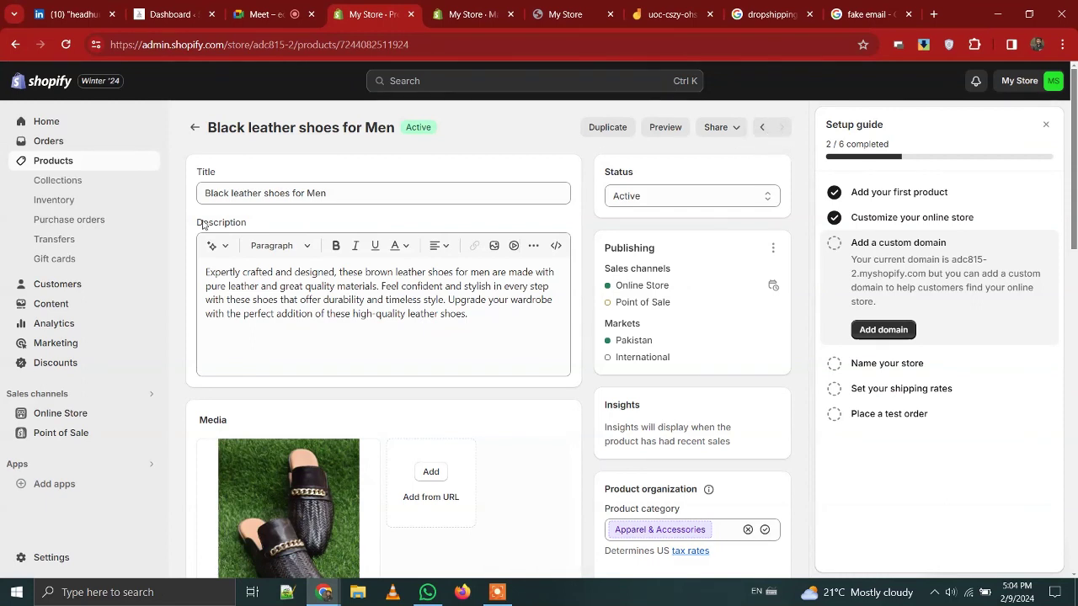
# Reload the storefront home page and review its navigation menu, featured products and remaining sections down to the email registration form.
pyautogui.click(474, 14)
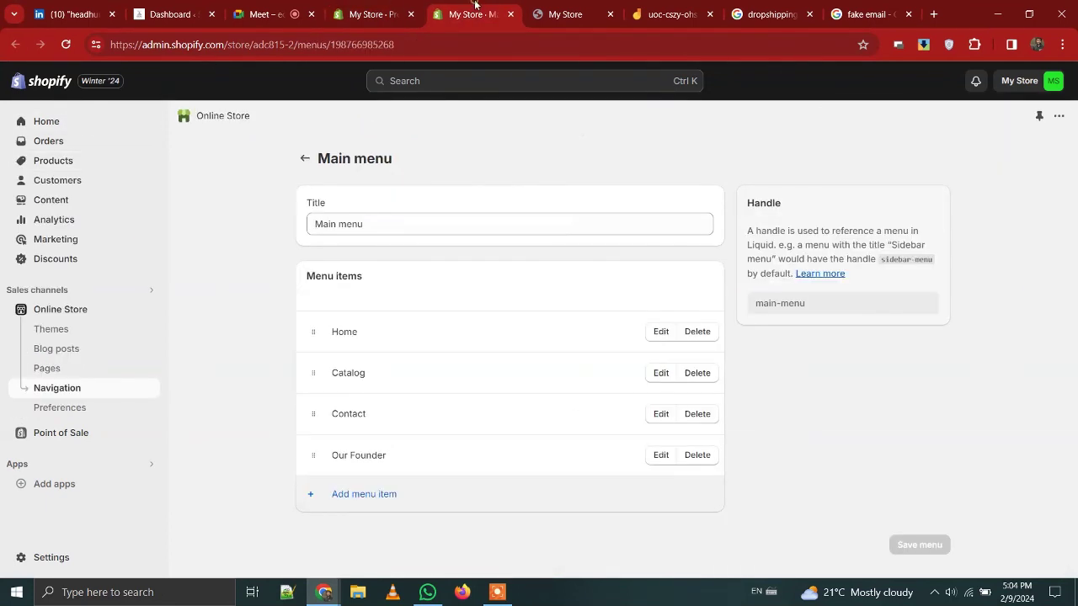
pyautogui.click(552, 9)
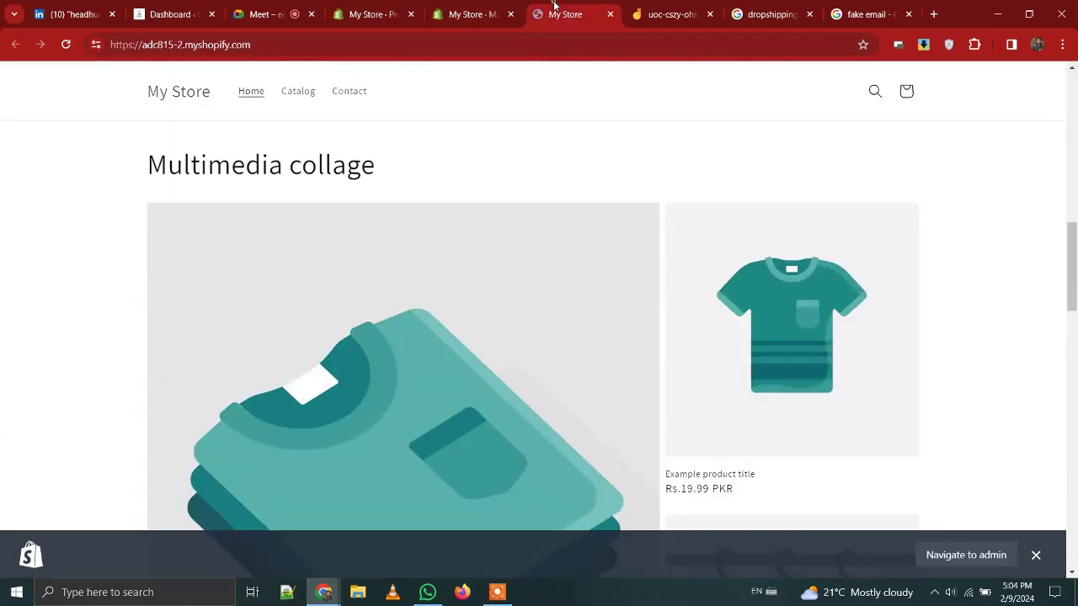
pyautogui.click(66, 44)
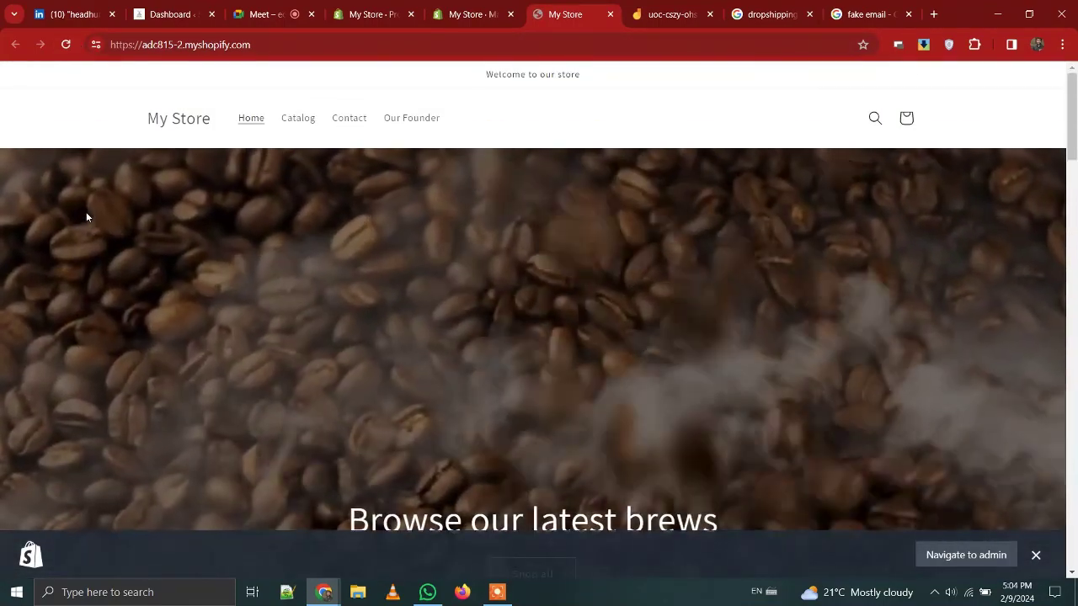
pyautogui.scroll(-3, 247, 257)
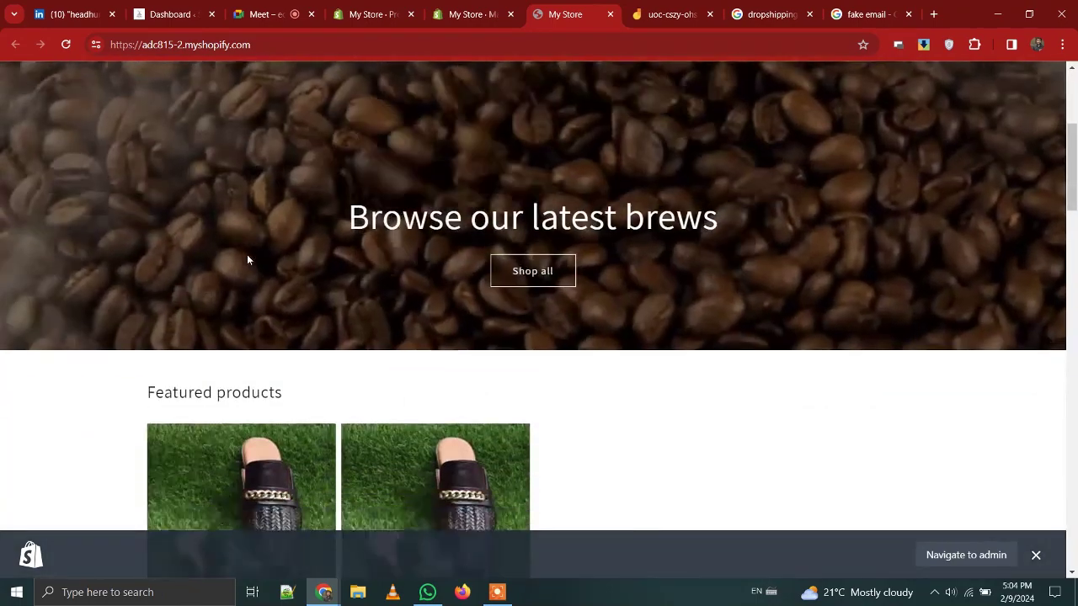
pyautogui.scroll(-2, 210, 286)
pyautogui.scroll(-1, 129, 306)
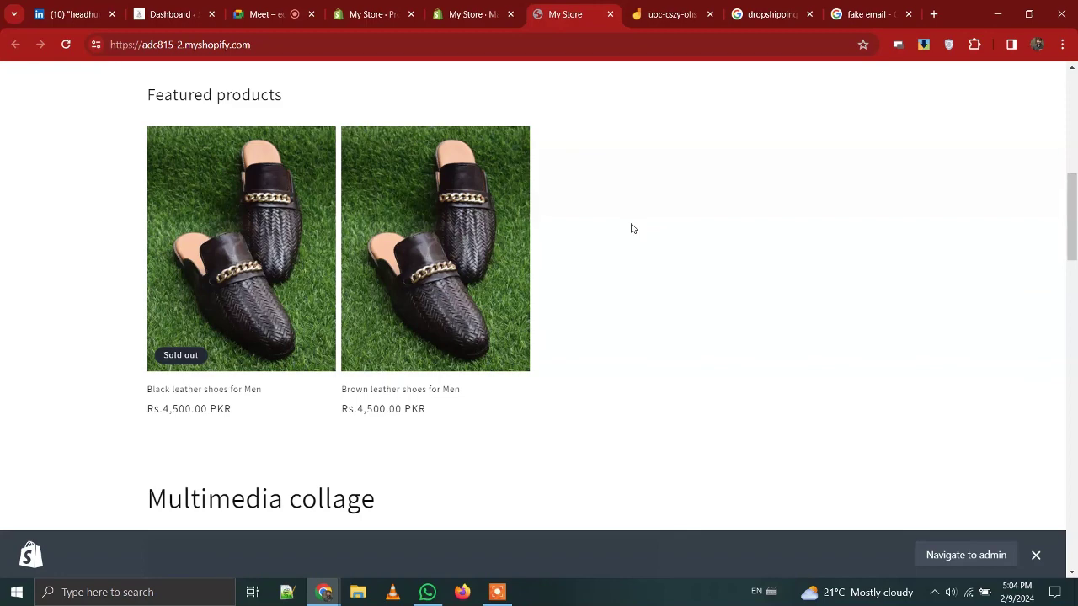
pyautogui.scroll(-6, 632, 228)
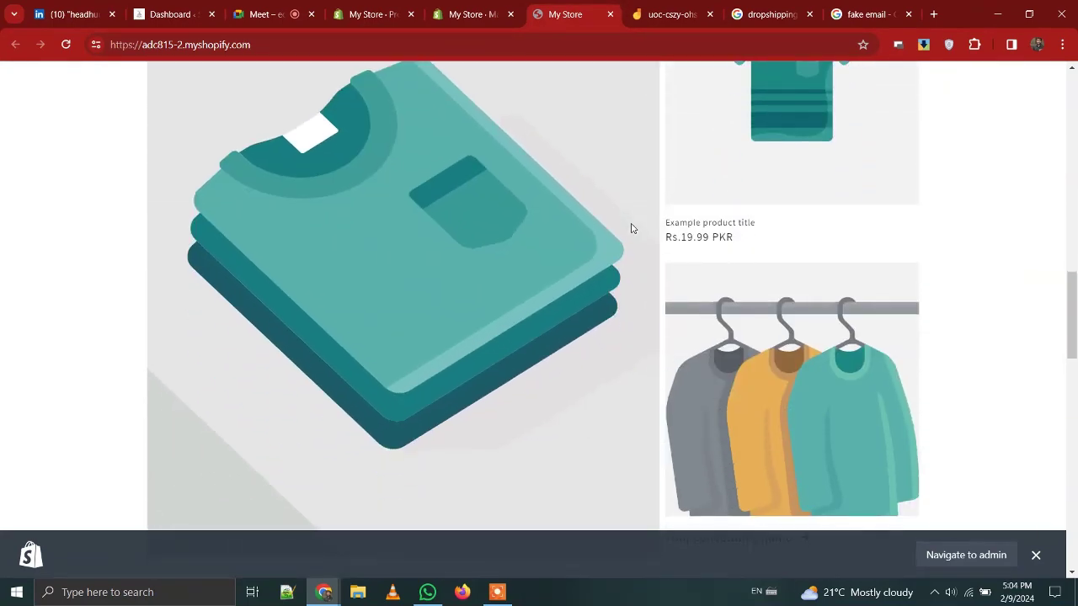
pyautogui.scroll(-2, 632, 228)
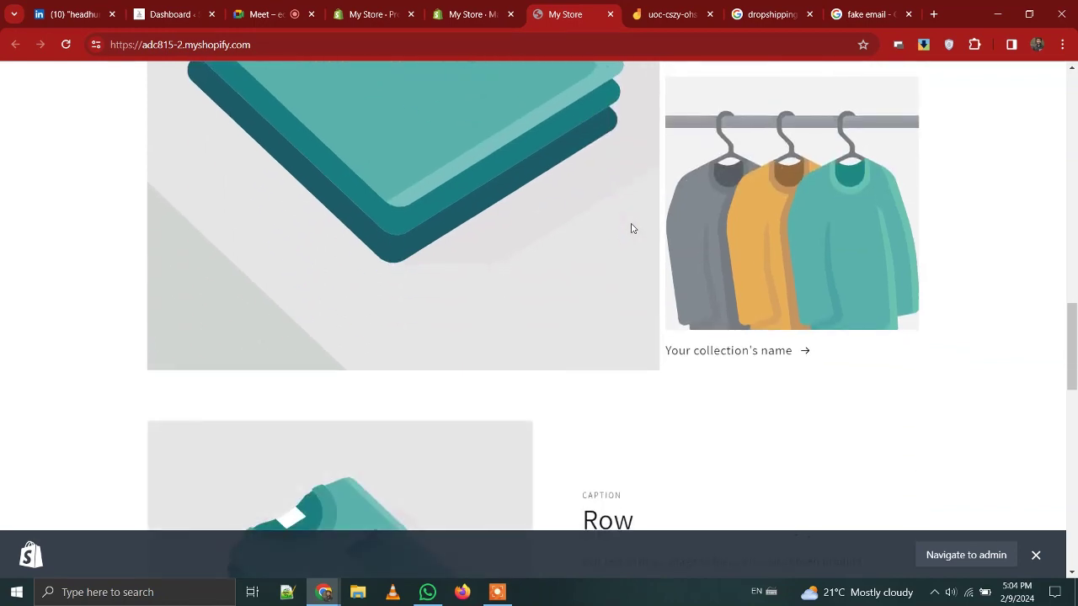
pyautogui.scroll(-3, 631, 228)
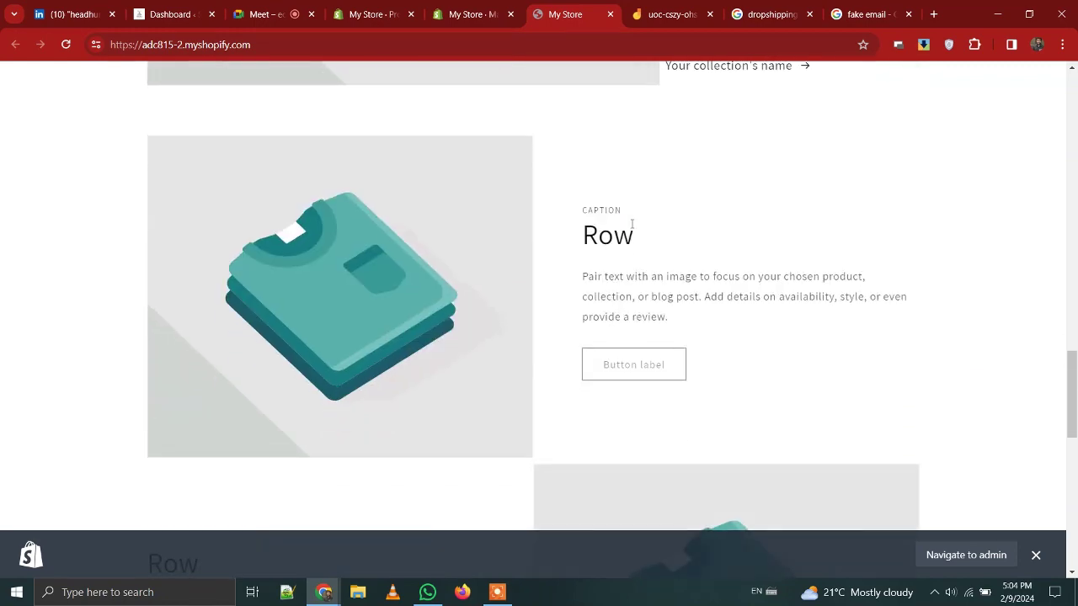
pyautogui.scroll(-8, 631, 223)
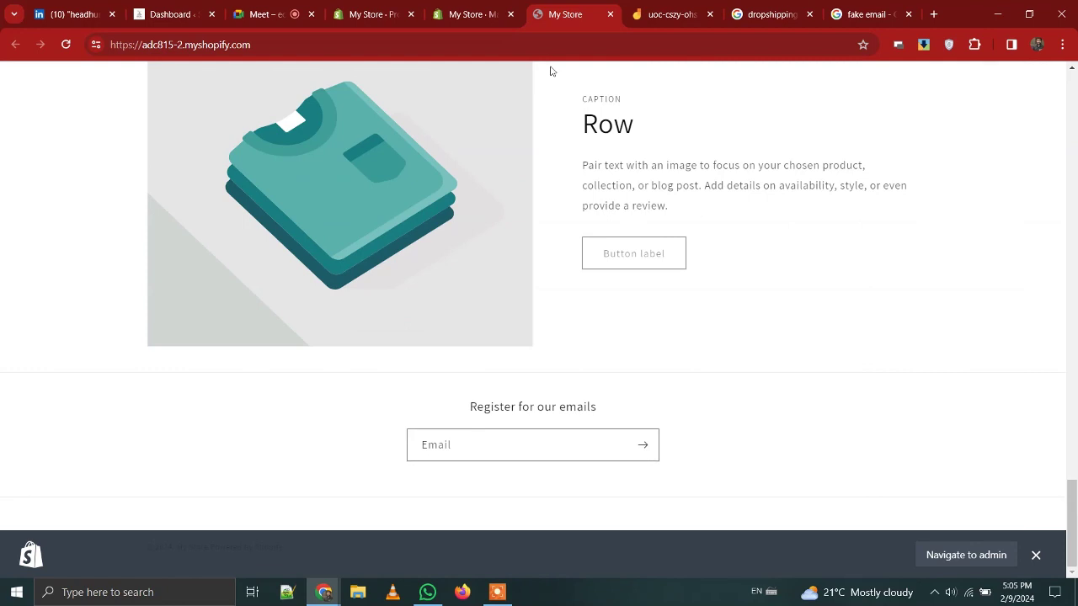
# Switch to the Google Meet call and stop presenting the screen.
pyautogui.click(473, 16)
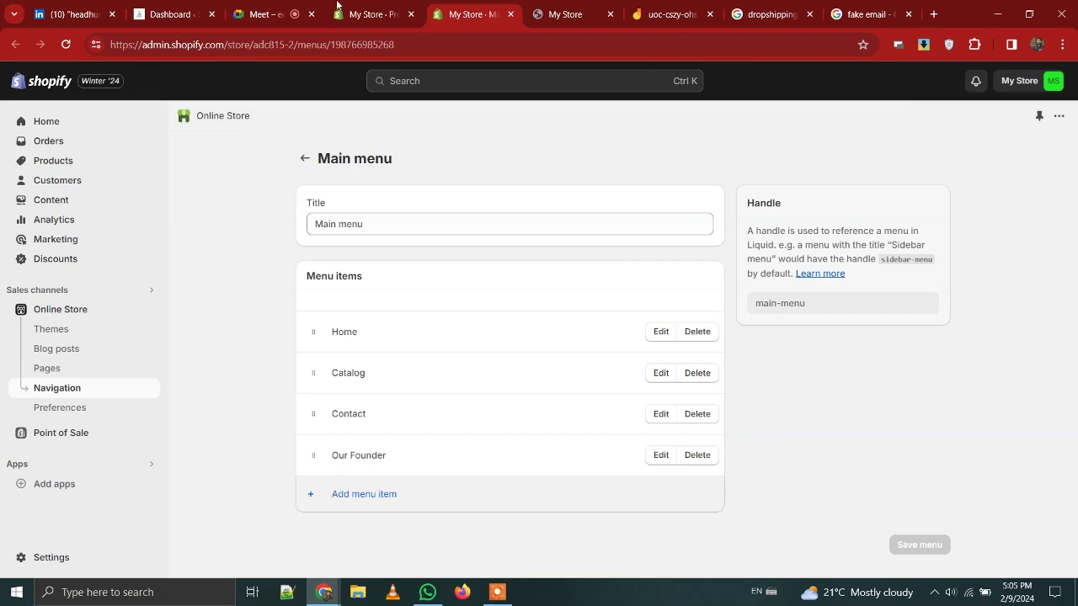
pyautogui.click(284, 14)
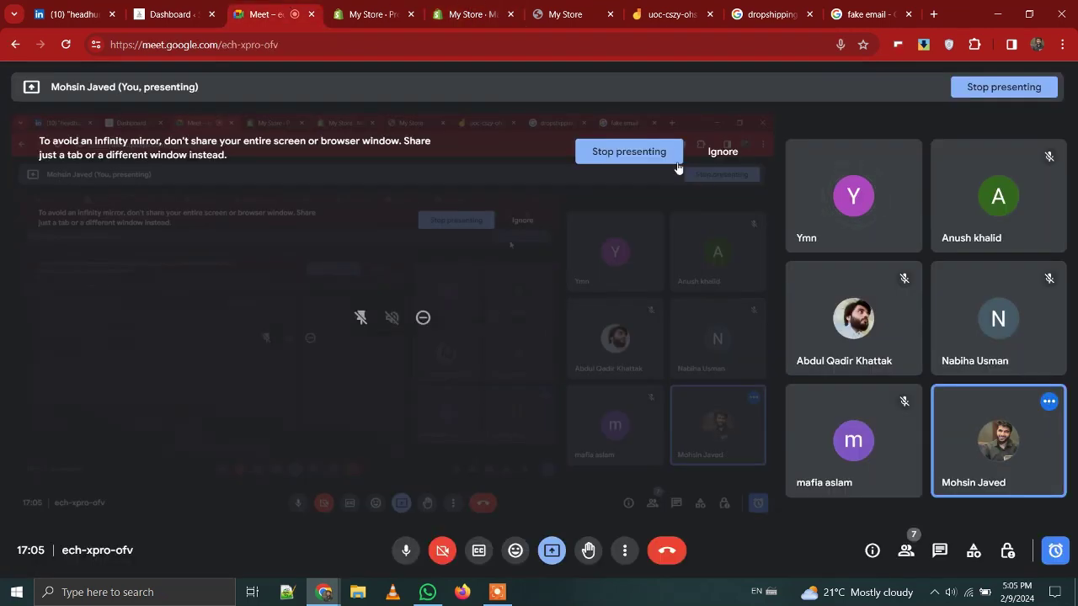
pyautogui.click(645, 152)
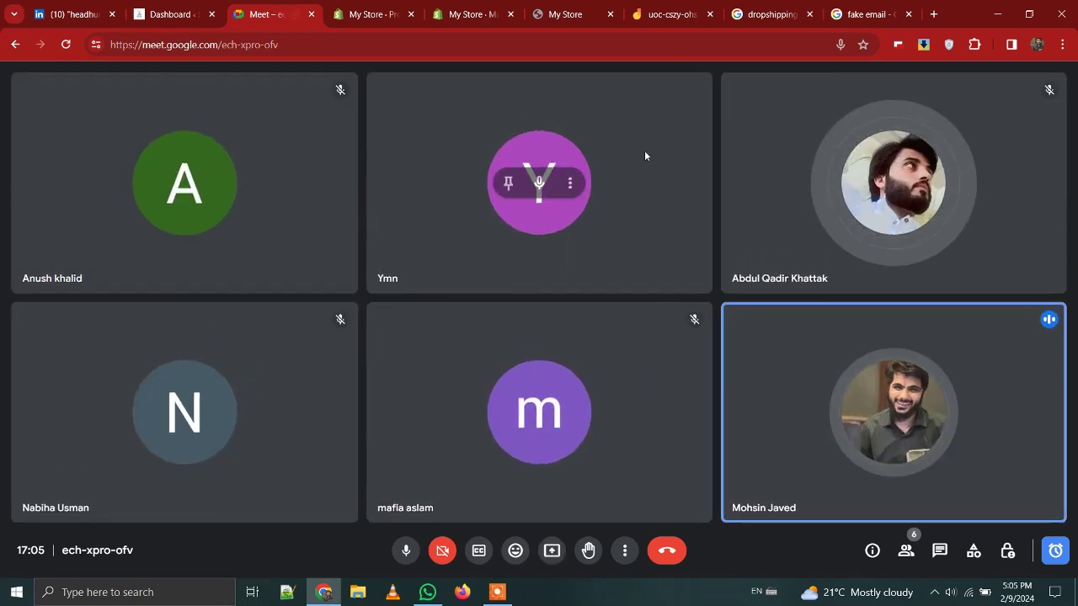